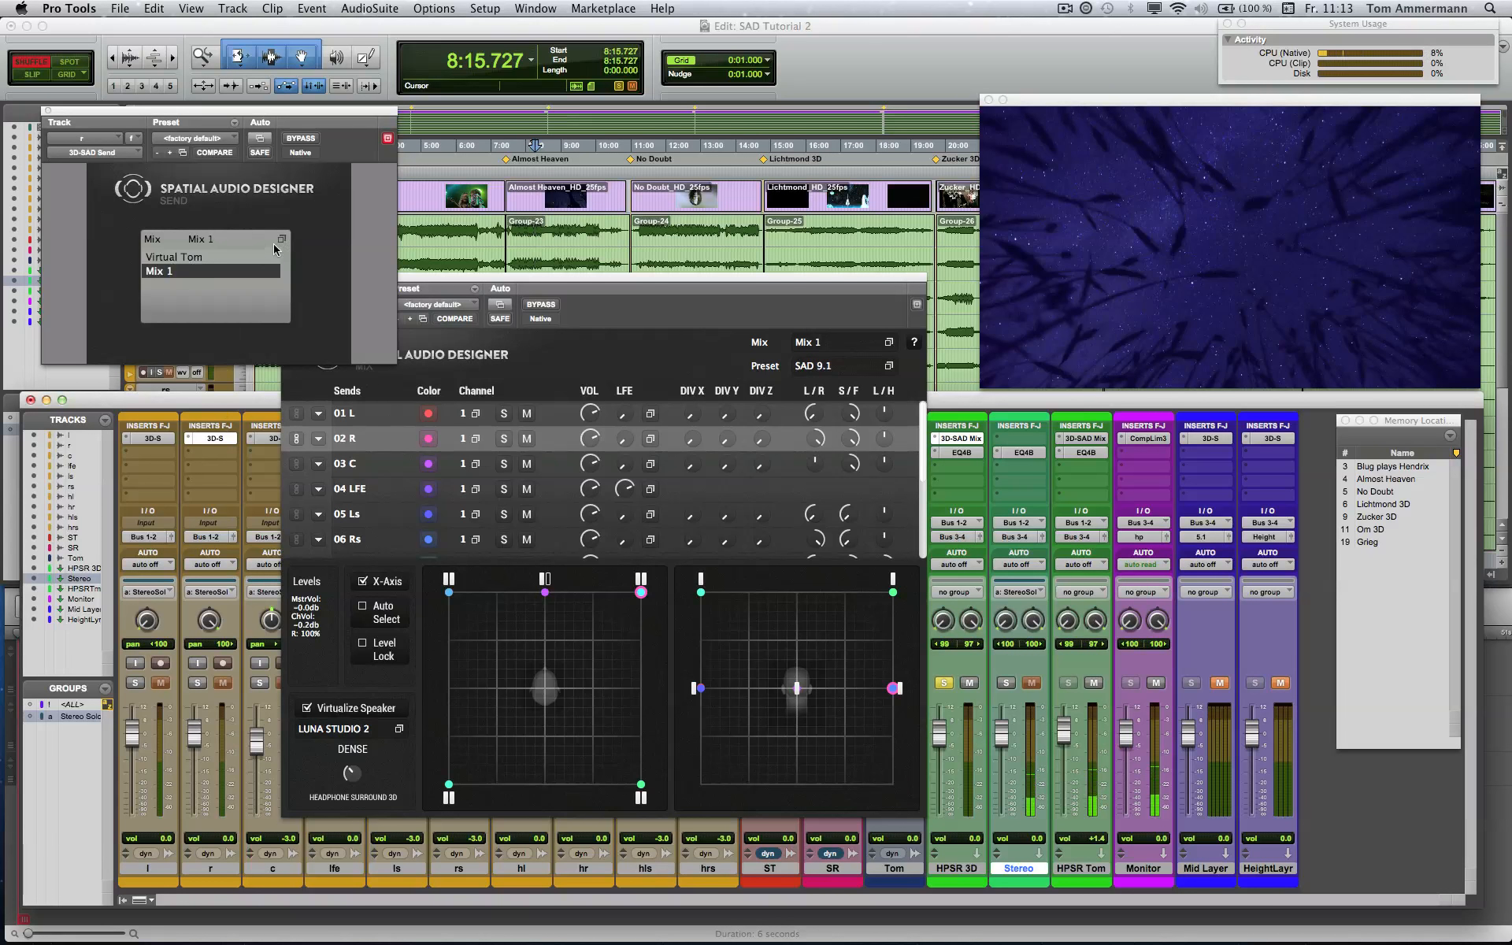
Step: Assign the Spatial Audio Designer send on track r to Mix 1 and close the send plug-in window
{"action": "left_click", "coordinate": [183, 271]}
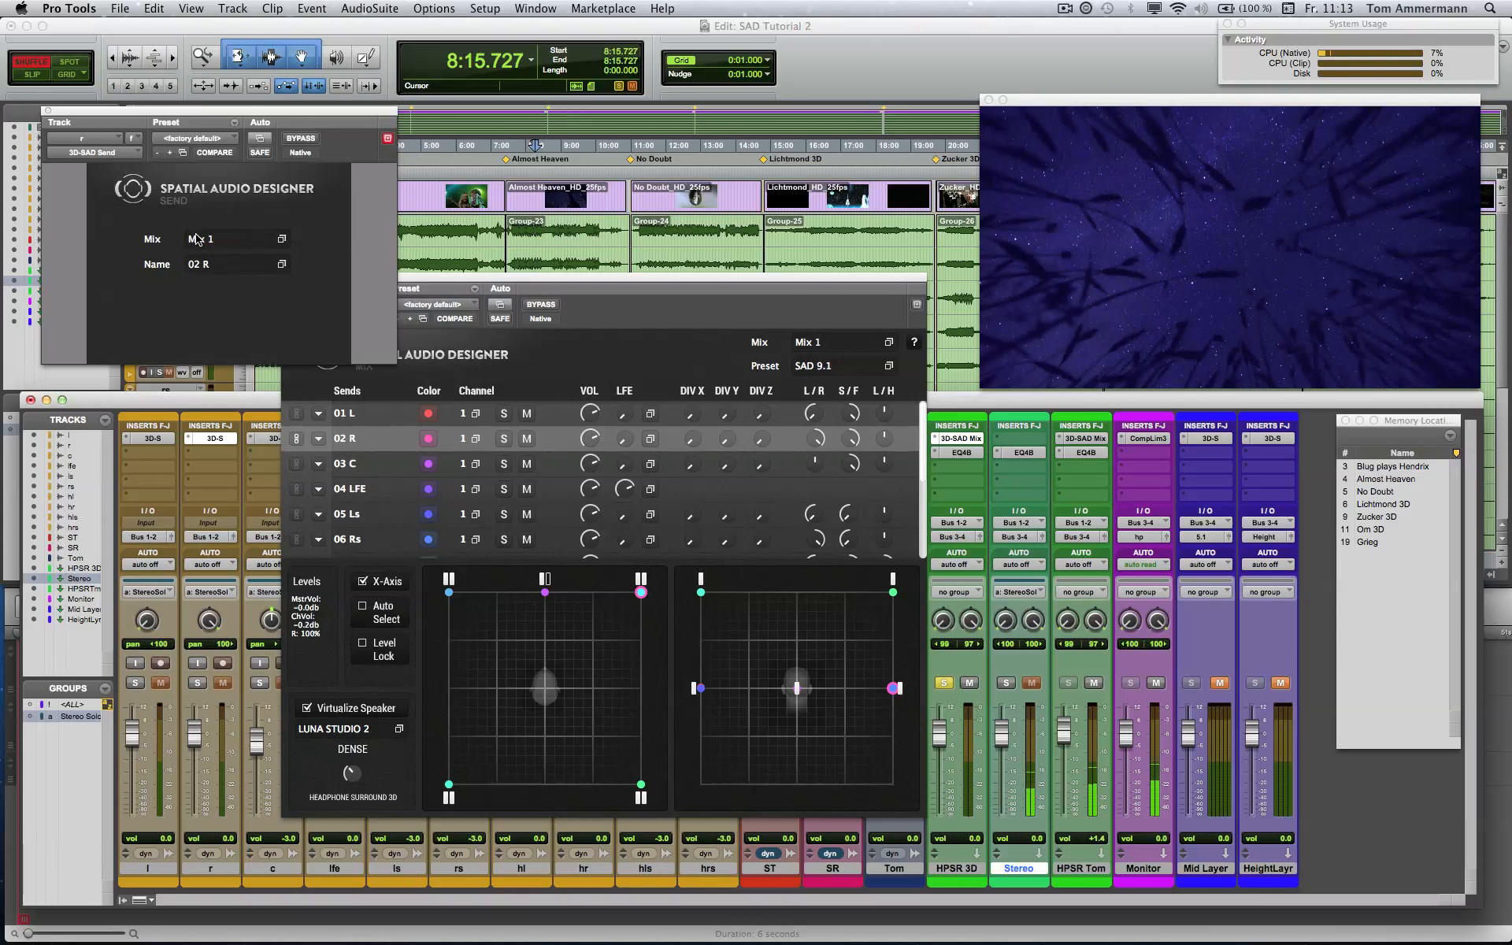
{"action": "left_click", "coordinate": [47, 110]}
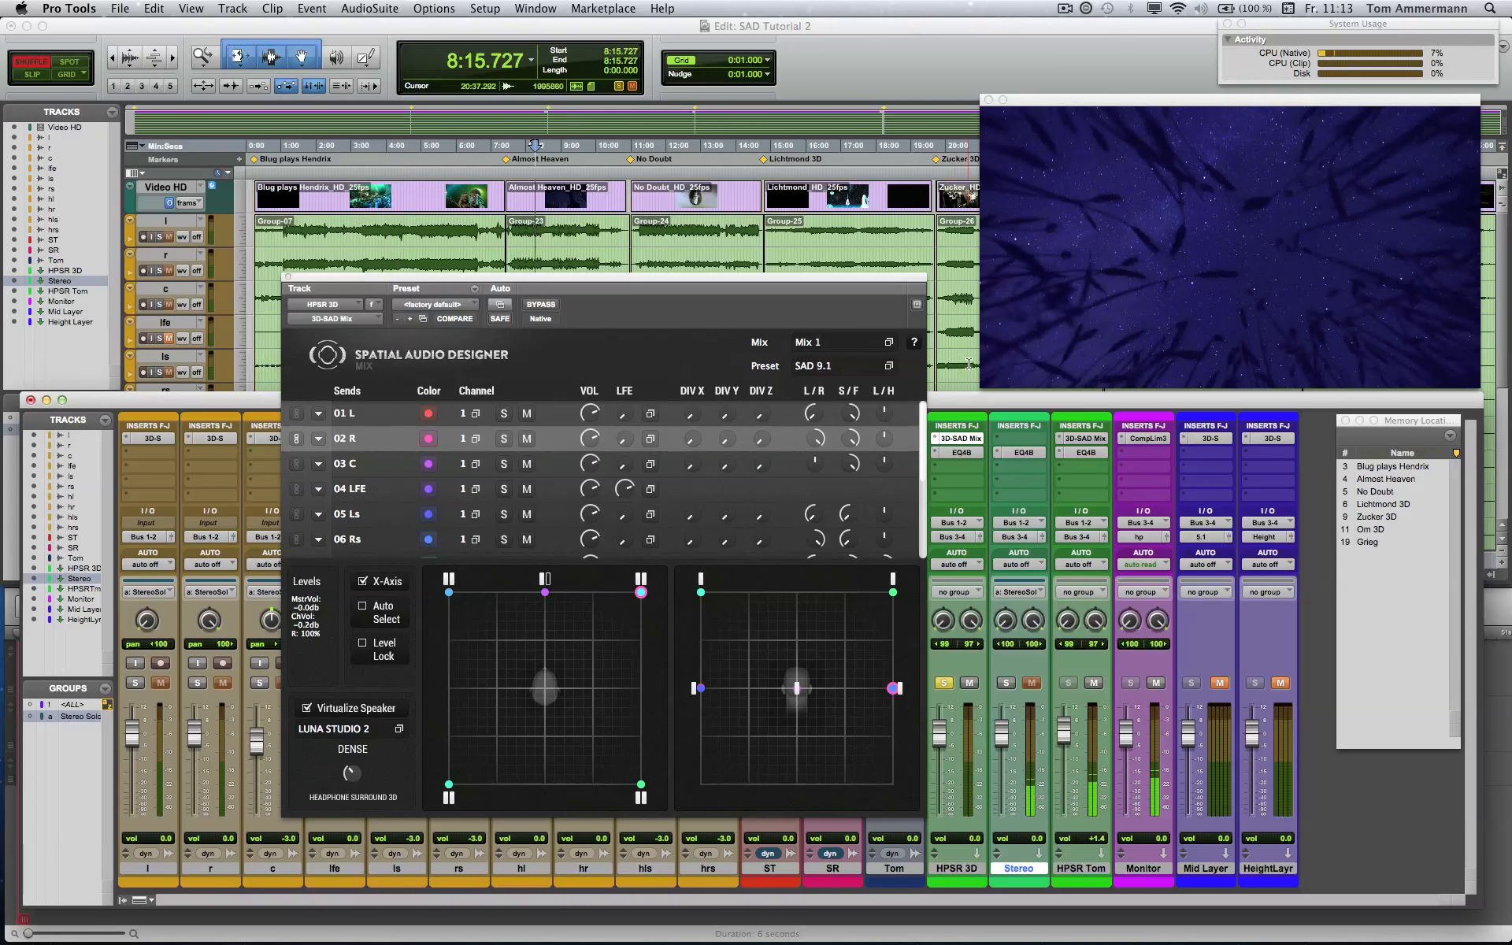
Step: Open the Spatial Audio Designer user manual, skim to its table of contents, and close it
{"action": "left_click", "coordinate": [913, 342]}
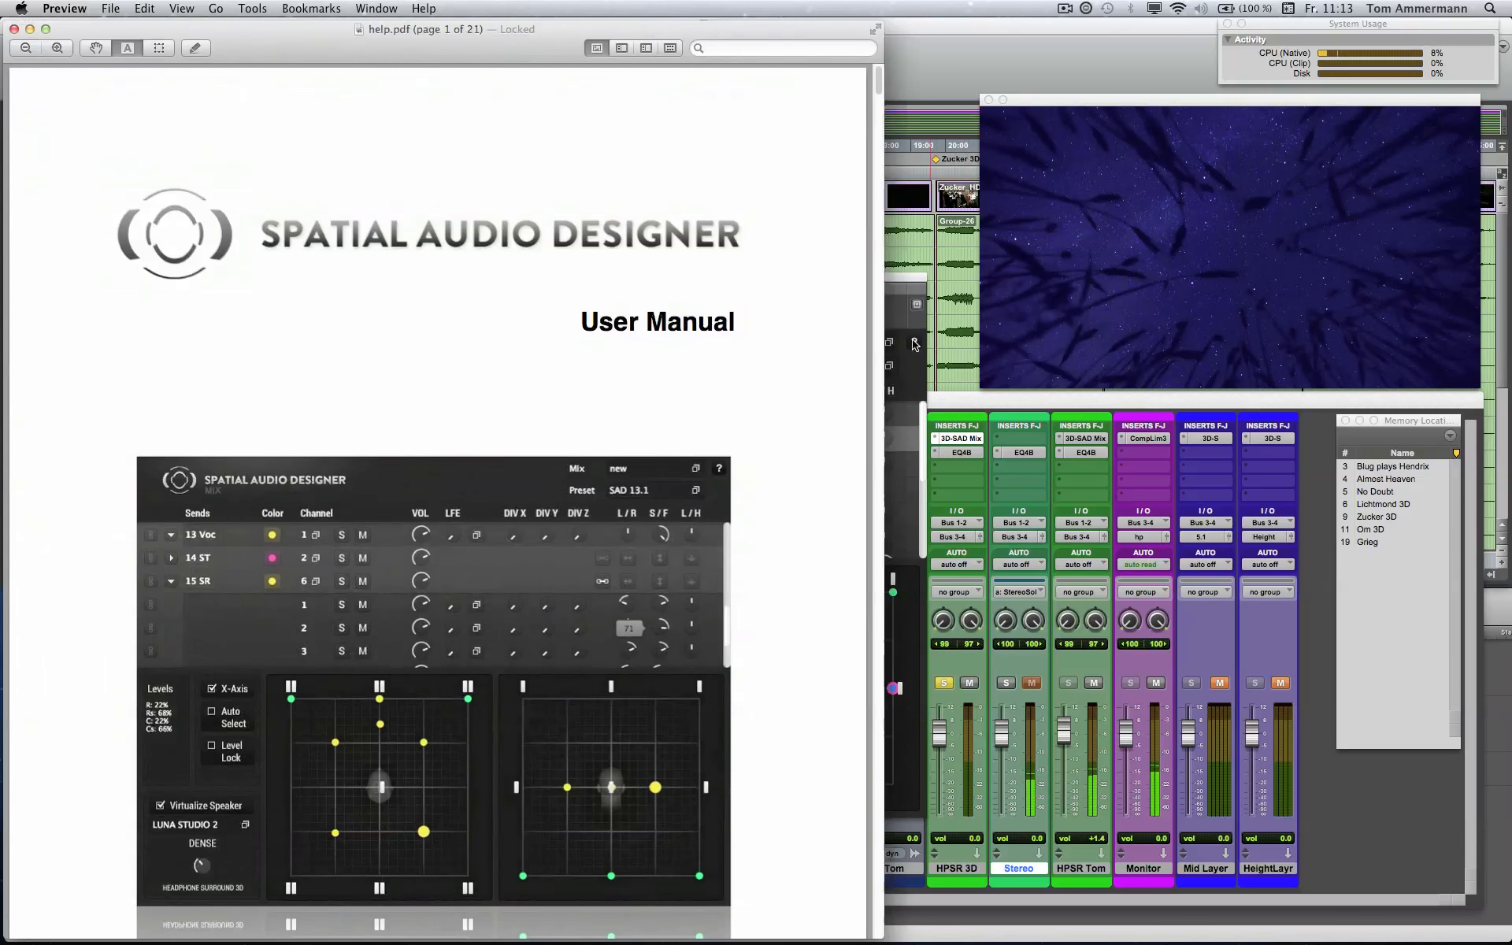
{"action": "scroll", "coordinate": [539, 378], "scroll_direction": "down", "scroll_amount": 5}
{"action": "scroll", "coordinate": [551, 391], "scroll_direction": "down", "scroll_amount": 5}
{"action": "scroll", "coordinate": [323, 335], "scroll_direction": "up", "scroll_amount": 1}
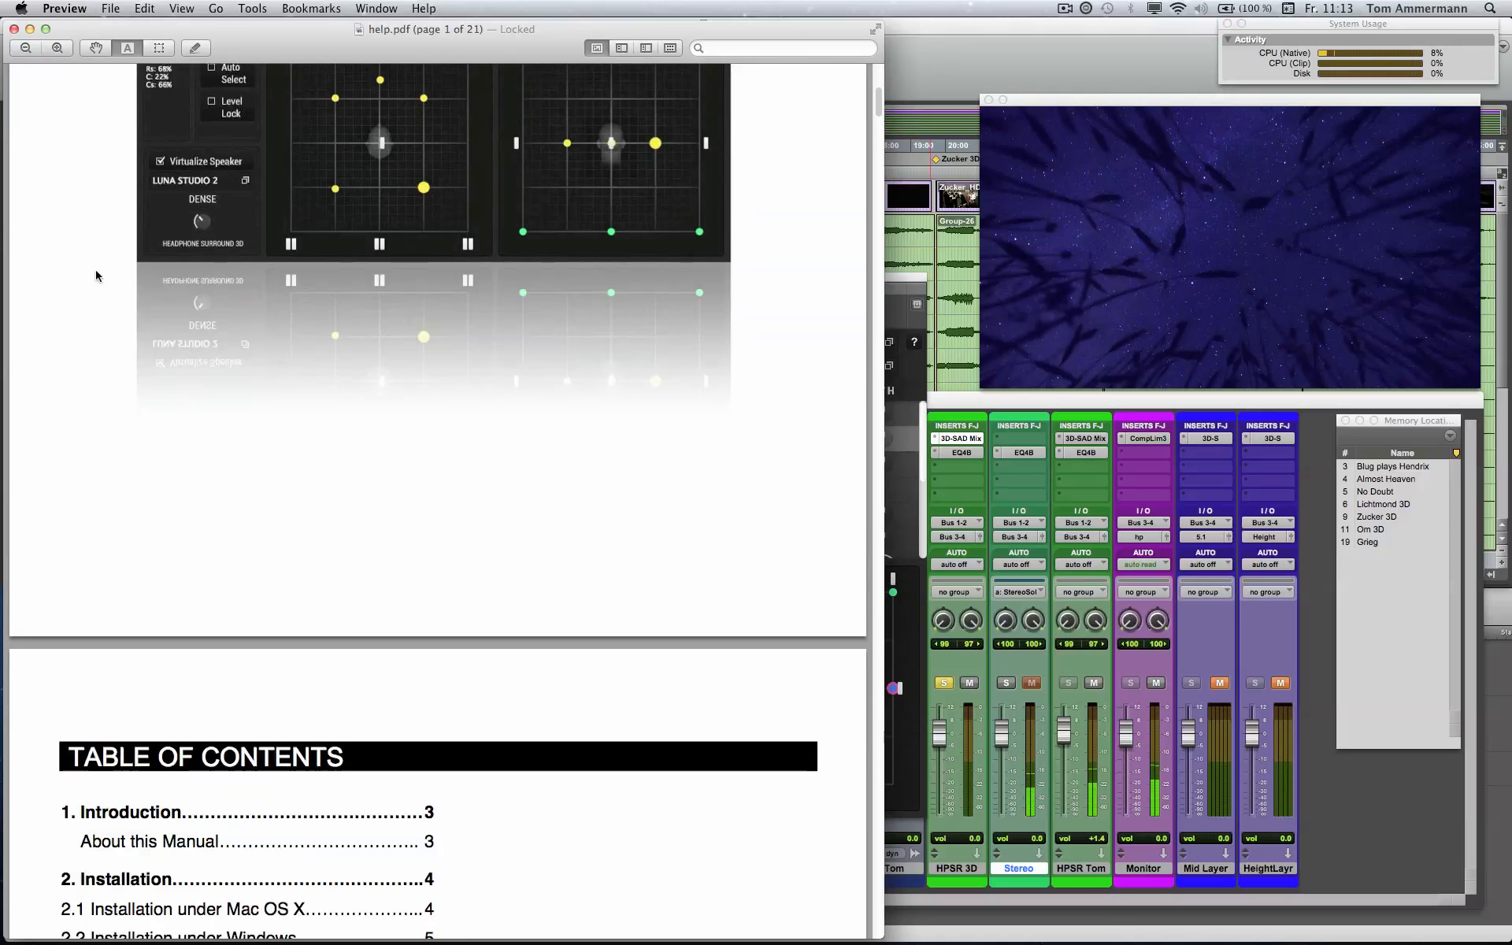
{"action": "left_click", "coordinate": [12, 29]}
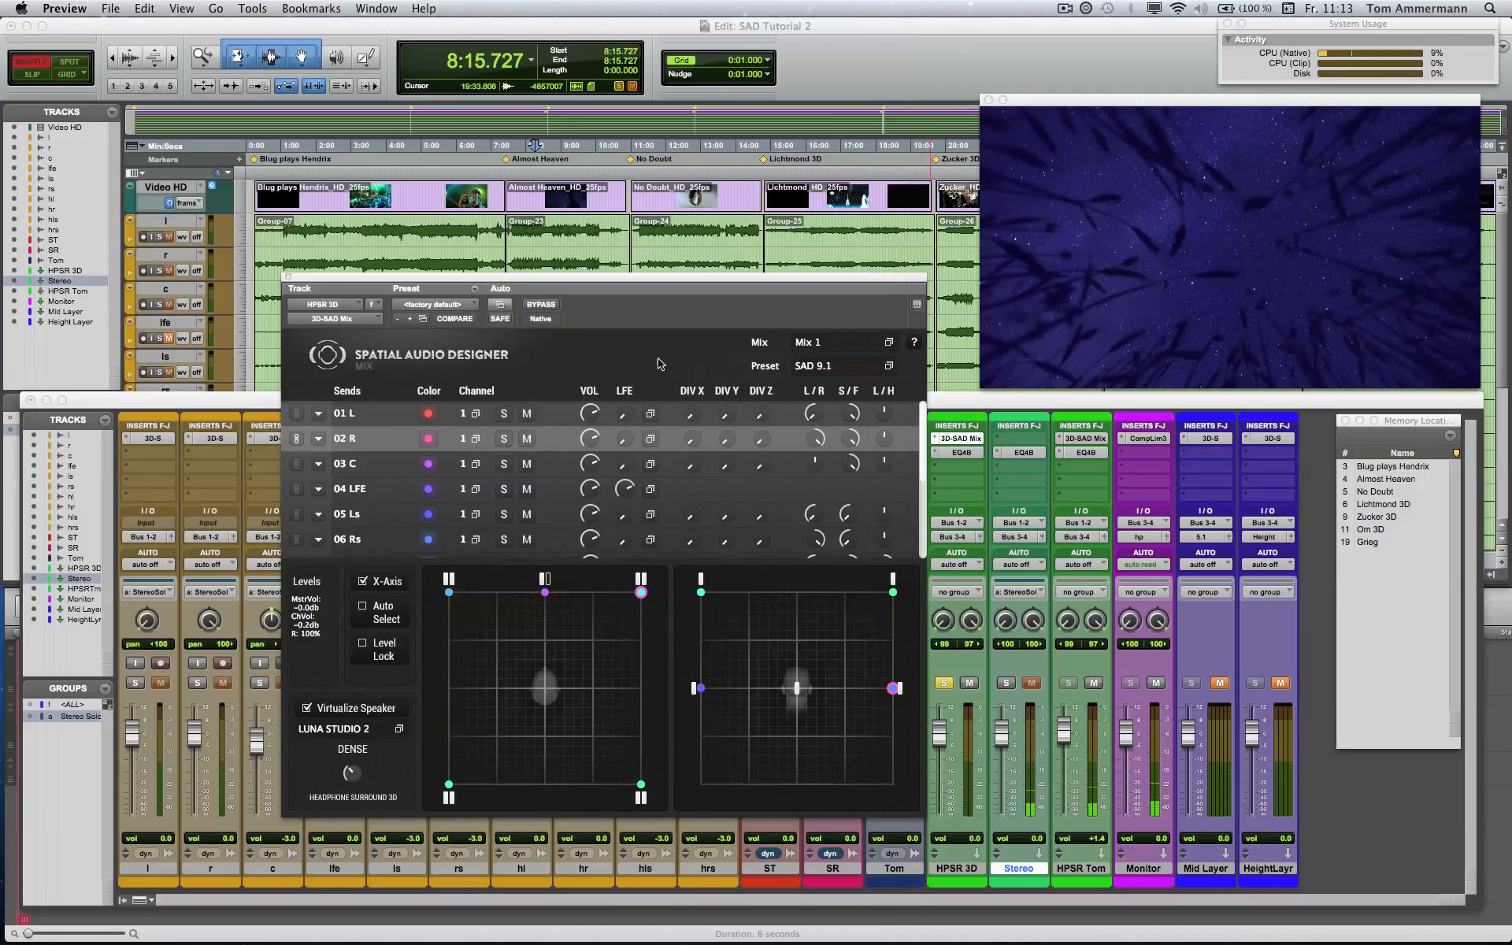
Step: Browse the available speaker layout presets of the mix plug-in and close the list without choosing one
{"action": "left_click", "coordinate": [820, 367]}
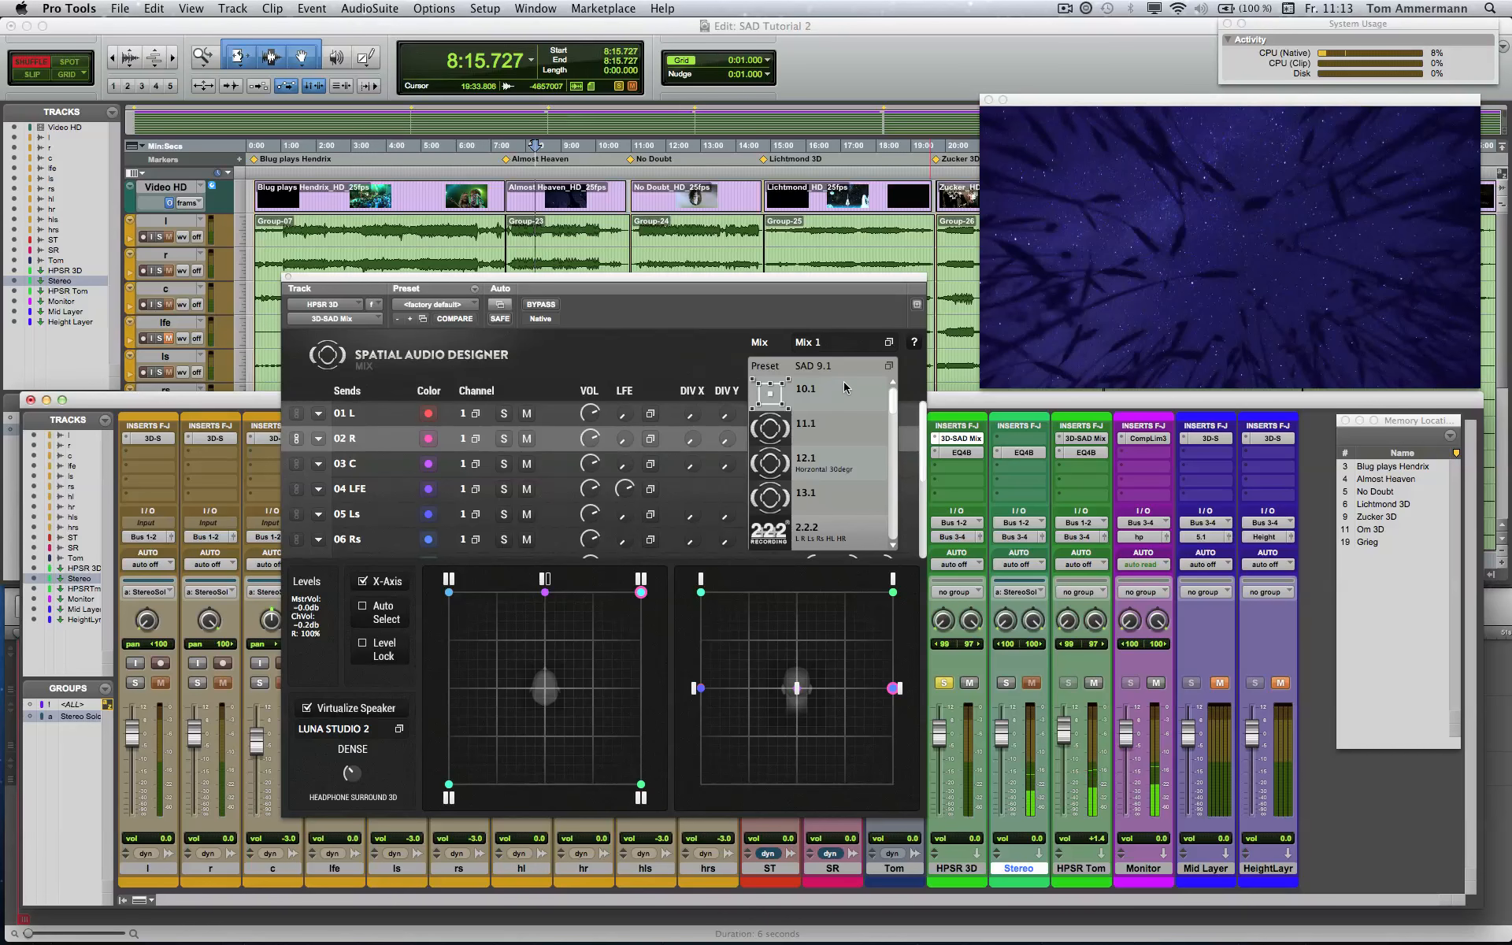
{"action": "scroll", "coordinate": [843, 457], "scroll_direction": "down", "scroll_amount": 3}
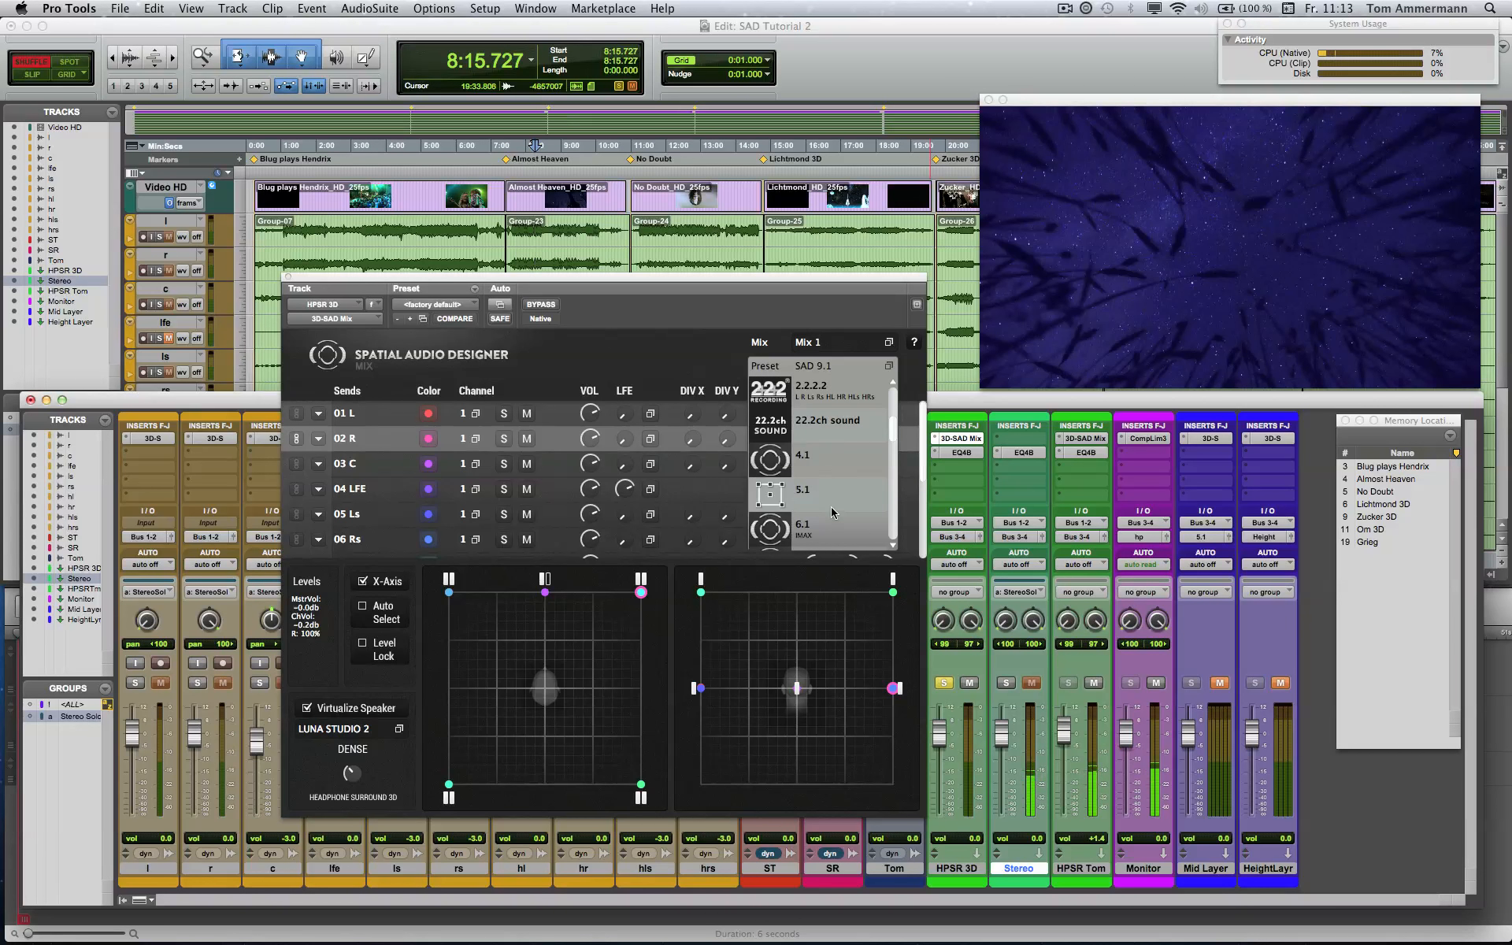
{"action": "scroll", "coordinate": [831, 503], "scroll_direction": "down", "scroll_amount": 5}
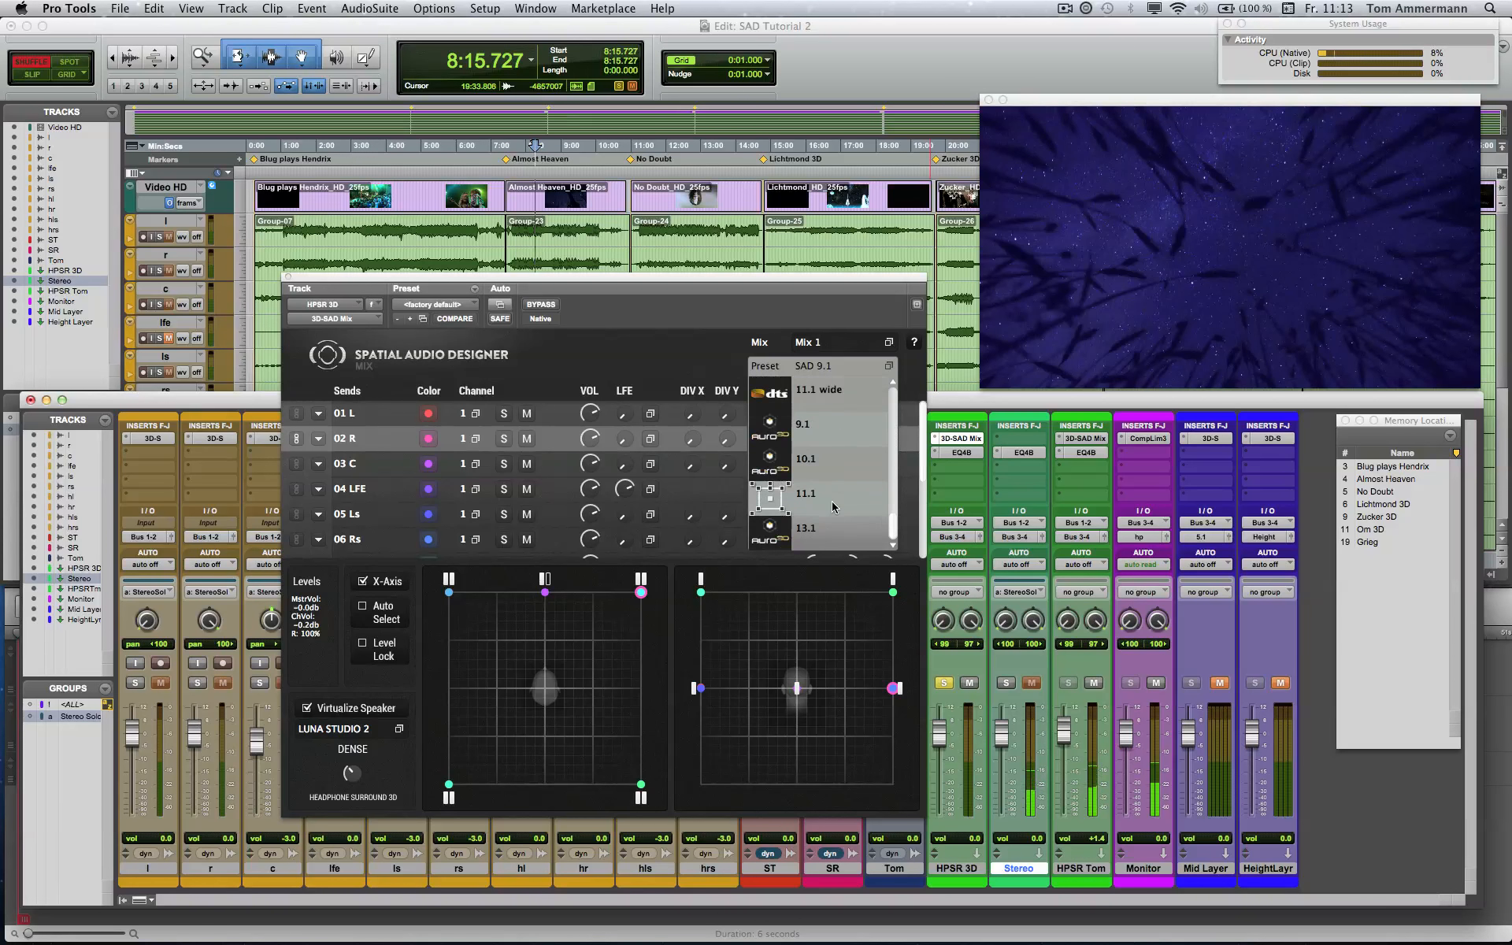
{"action": "scroll", "coordinate": [831, 501], "scroll_direction": "up", "scroll_amount": 10}
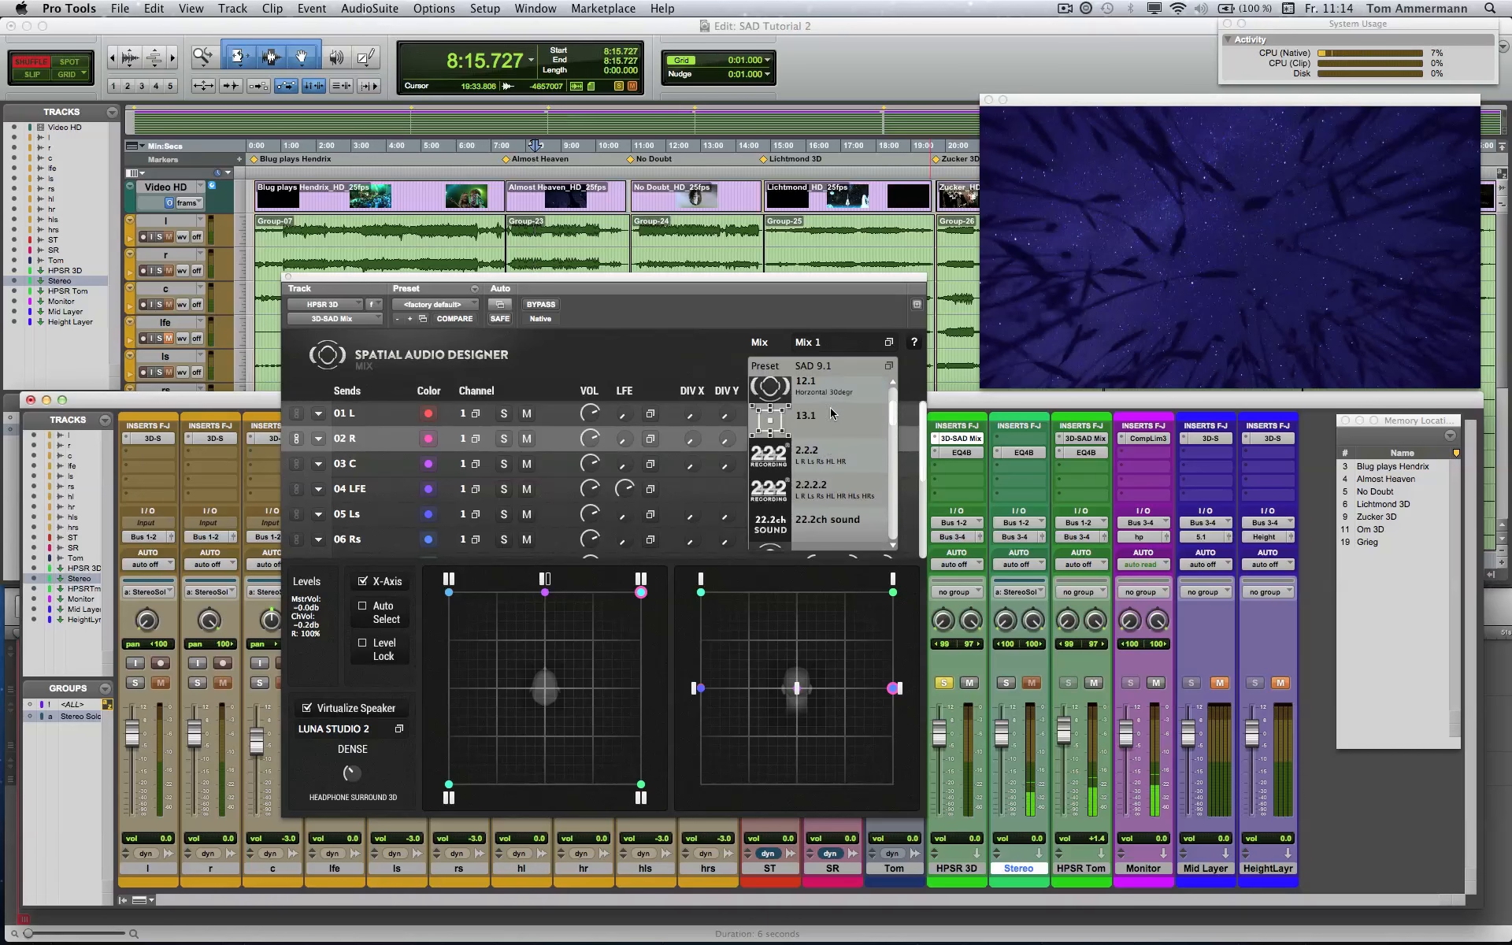
{"action": "left_click", "coordinate": [889, 367]}
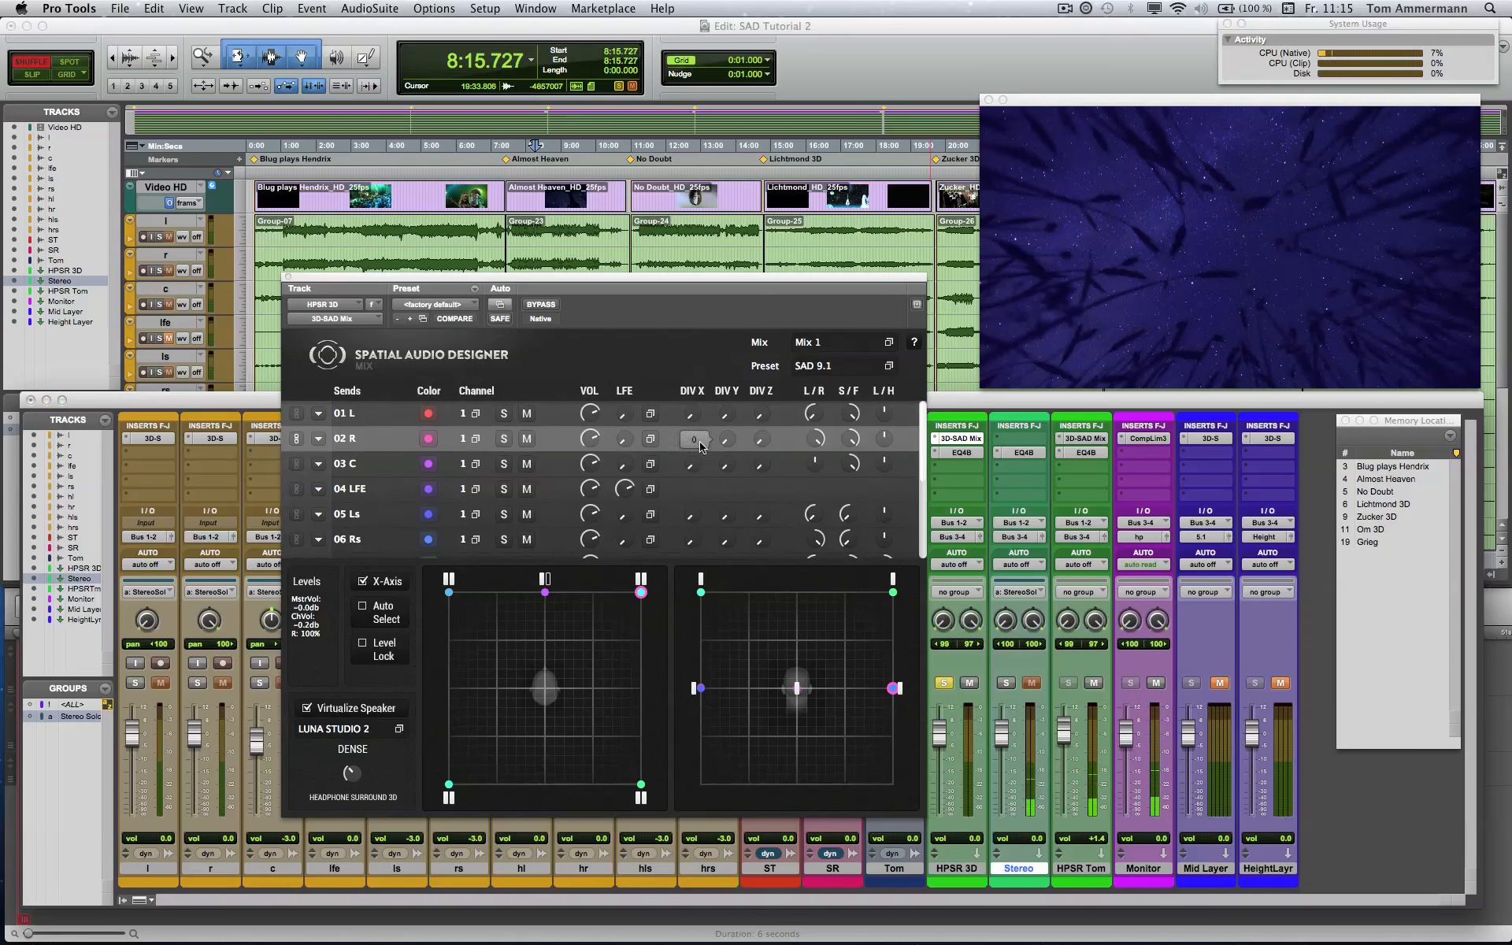
Step: Link sends 01 L through 05 Ls, lower their volume together to -8.1, and raise it back
{"action": "left_click", "coordinate": [296, 414]}
{"action": "left_click", "coordinate": [297, 464]}
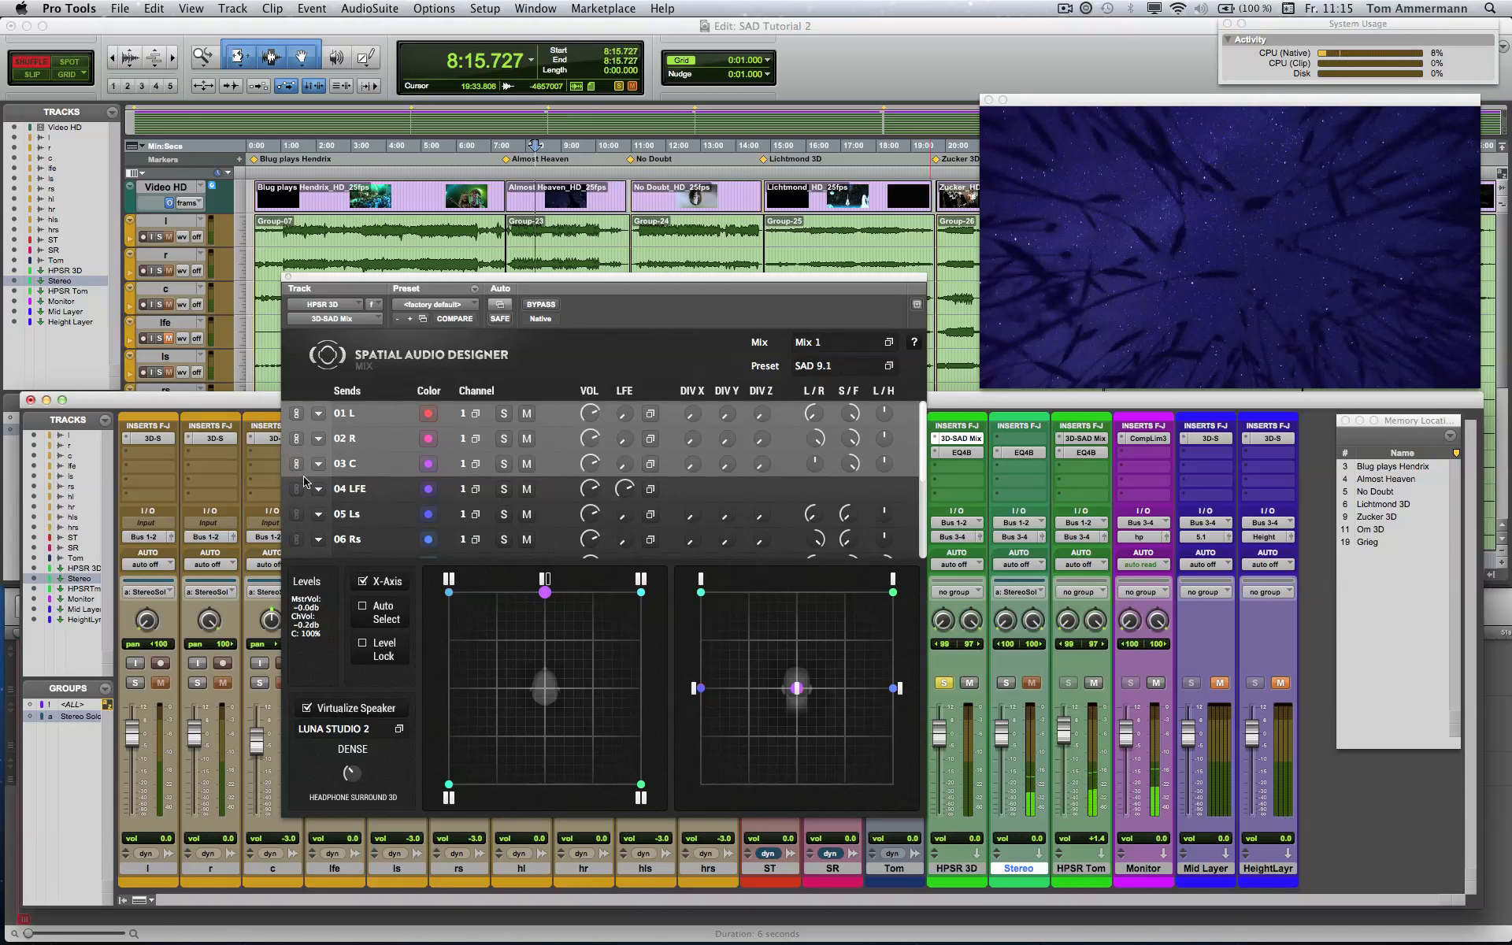
{"action": "left_click", "coordinate": [297, 489]}
{"action": "left_click", "coordinate": [296, 514]}
{"action": "mouse_move", "coordinate": [589, 460]}
{"action": "scroll", "coordinate": [589, 465], "scroll_direction": "down", "scroll_amount": 4}
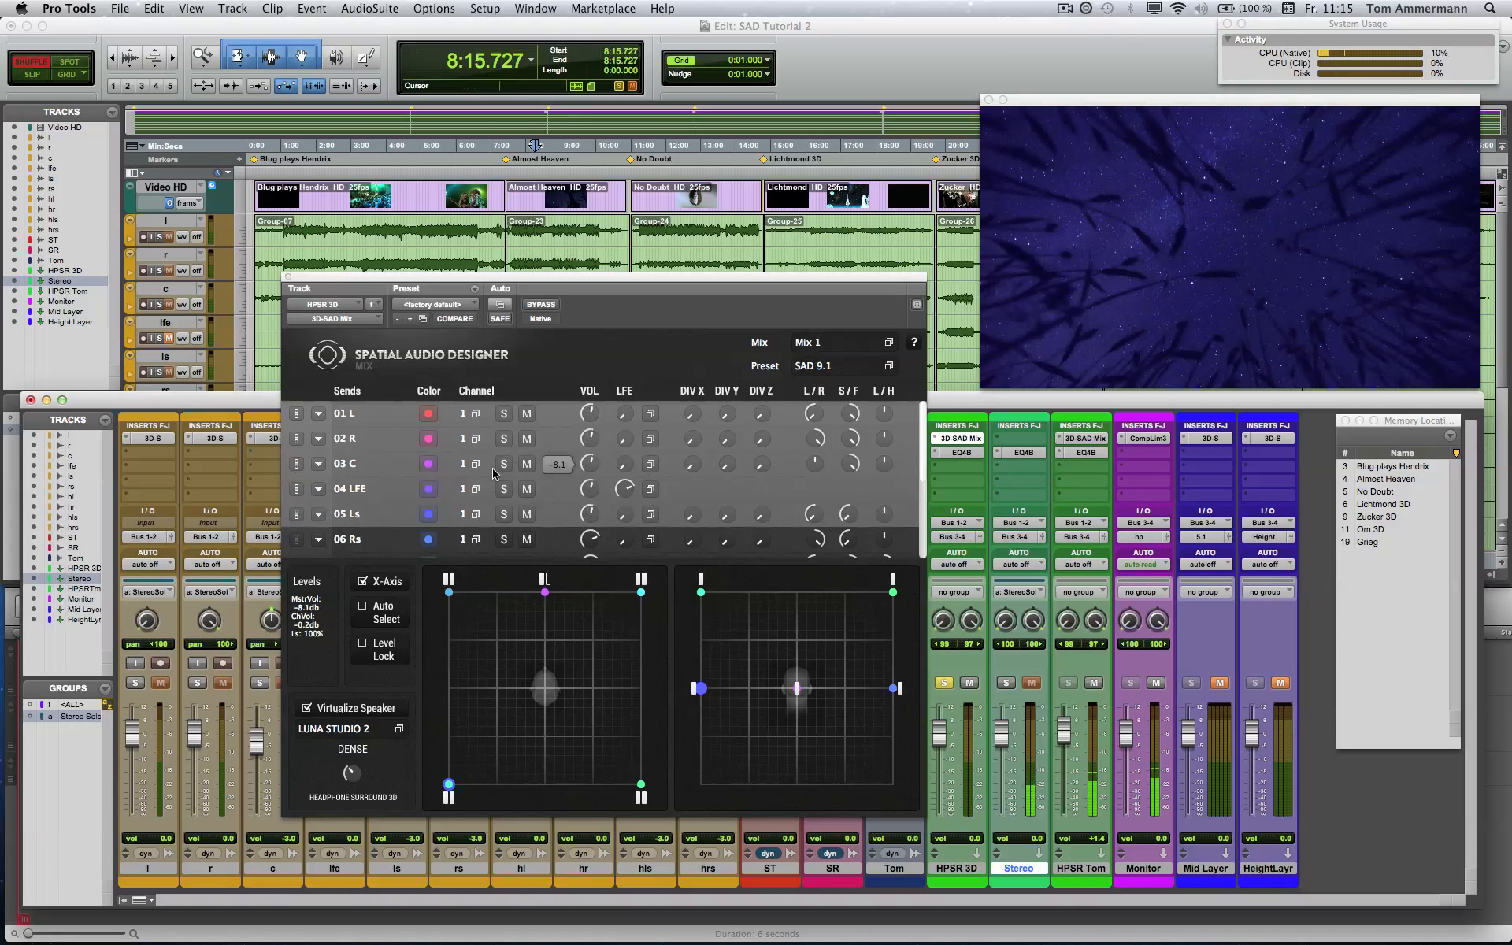
{"action": "scroll", "coordinate": [590, 466], "scroll_direction": "up", "scroll_amount": 4}
Step: Unlink 03 C and 04 LFE, lower the volume of the sends still linked, and reset it to the default
{"action": "left_click", "coordinate": [297, 463]}
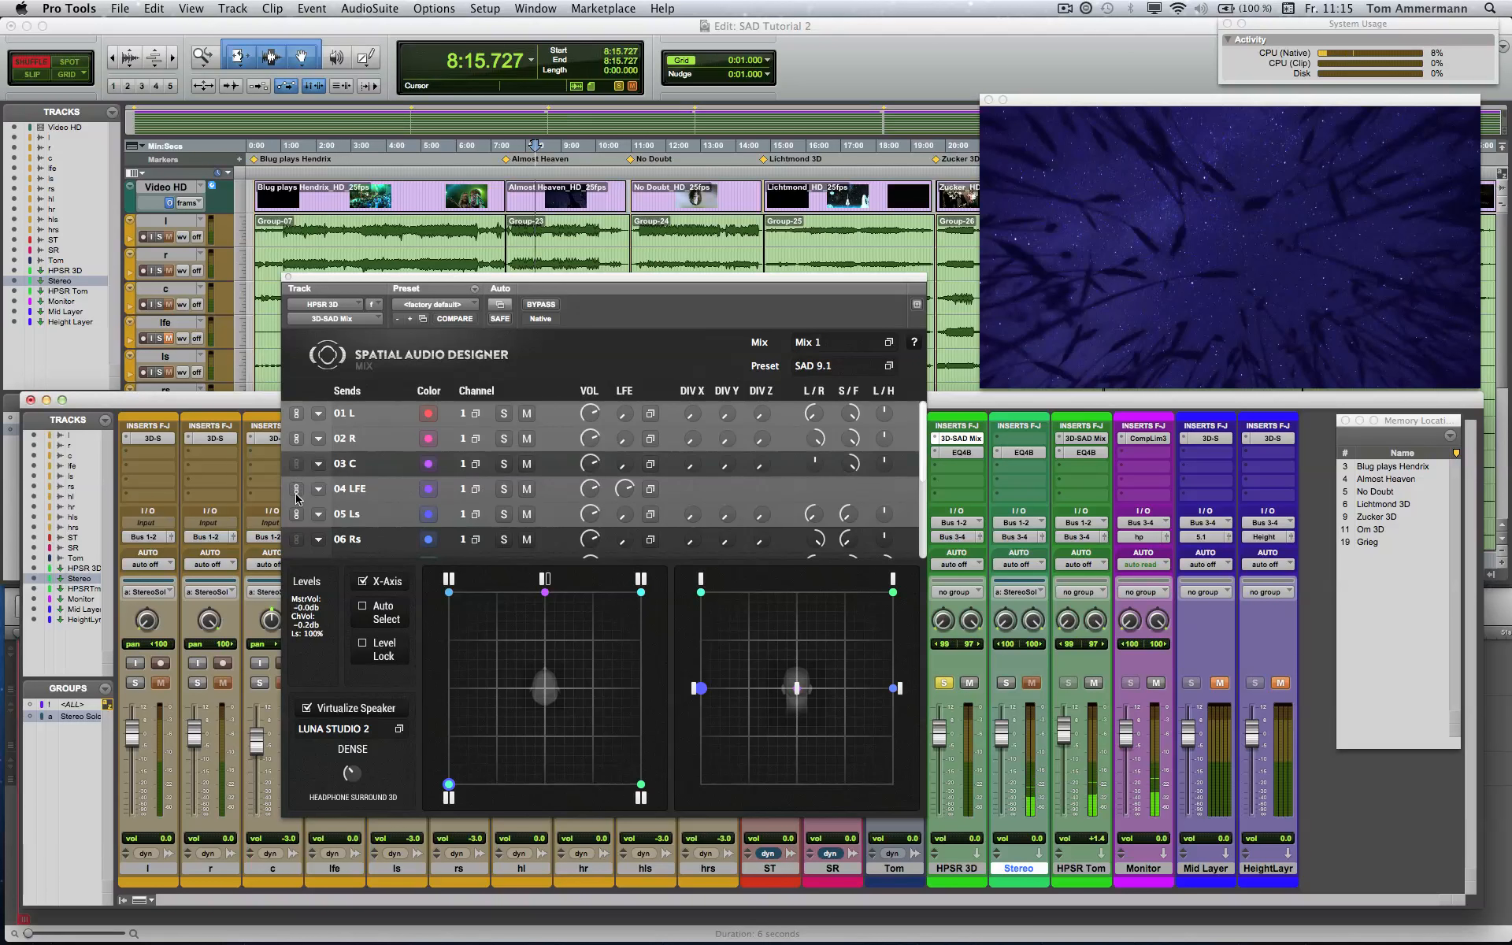
{"action": "left_click", "coordinate": [297, 489]}
{"action": "mouse_move", "coordinate": [607, 533]}
{"action": "scroll", "coordinate": [602, 520], "scroll_direction": "down", "scroll_amount": 10}
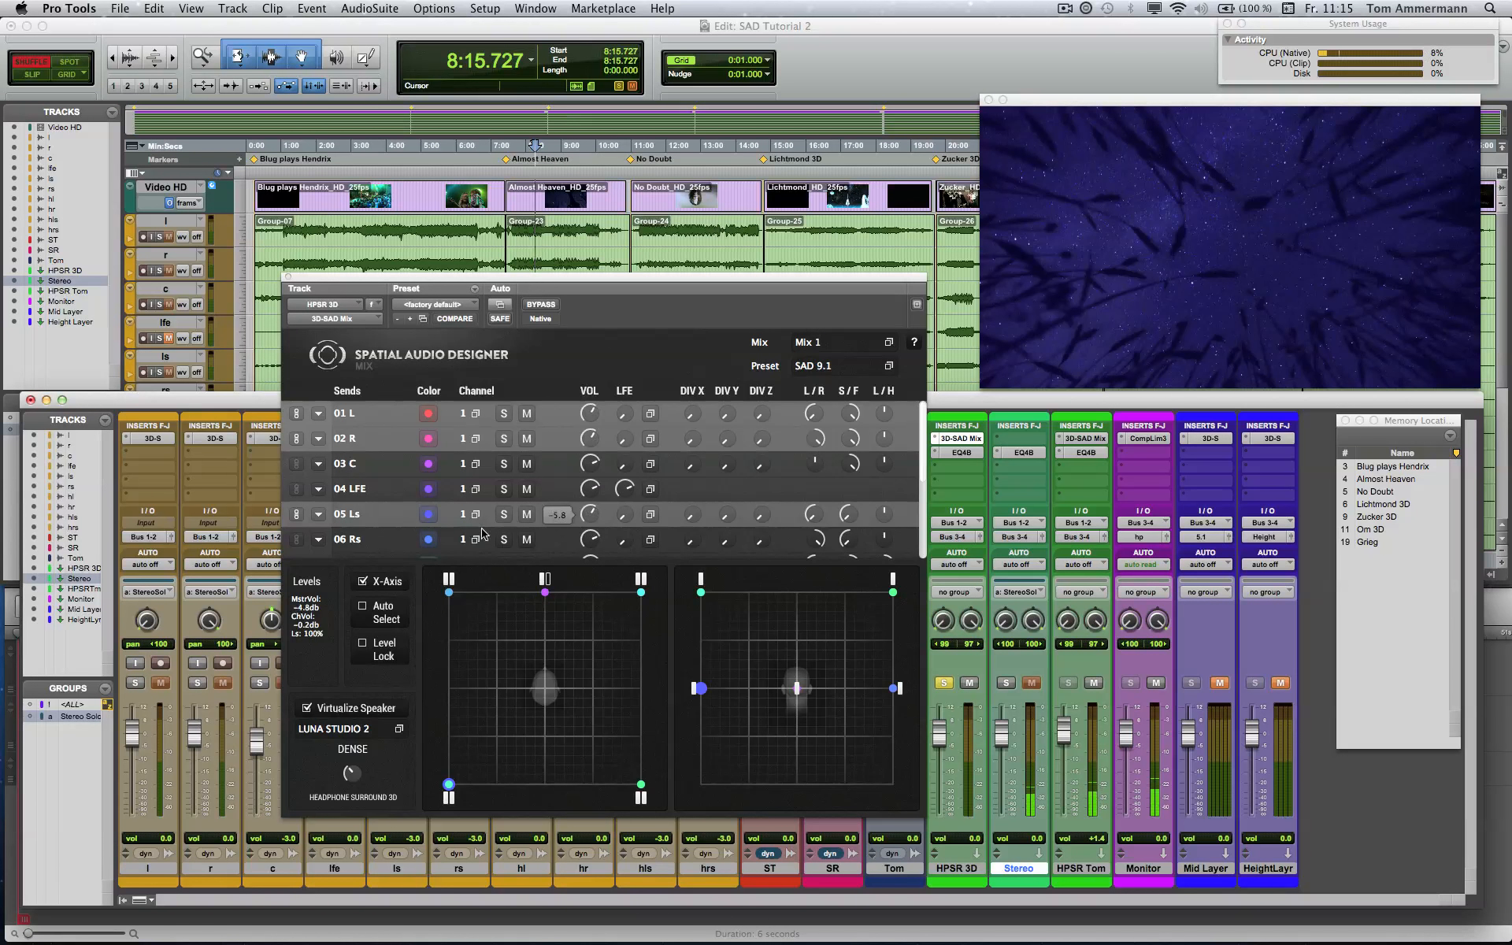
{"action": "left_click", "coordinate": [590, 514], "text": "alt"}
{"action": "scroll", "coordinate": [596, 518], "scroll_direction": "down", "scroll_amount": 10}
{"action": "left_click", "coordinate": [591, 518], "text": "alt"}
Step: Enter 10 as the volume of the linked sends through 05 Ls and reset it to the default
{"action": "left_click", "coordinate": [569, 517]}
{"action": "type", "text": "10"}
{"action": "key", "text": "Return"}
{"action": "left_click", "coordinate": [595, 516], "text": "alt"}
Step: Select the range of sends from 01 L to 04 LFE, and reduce the selection to 02 R only
{"action": "left_click", "coordinate": [400, 413]}
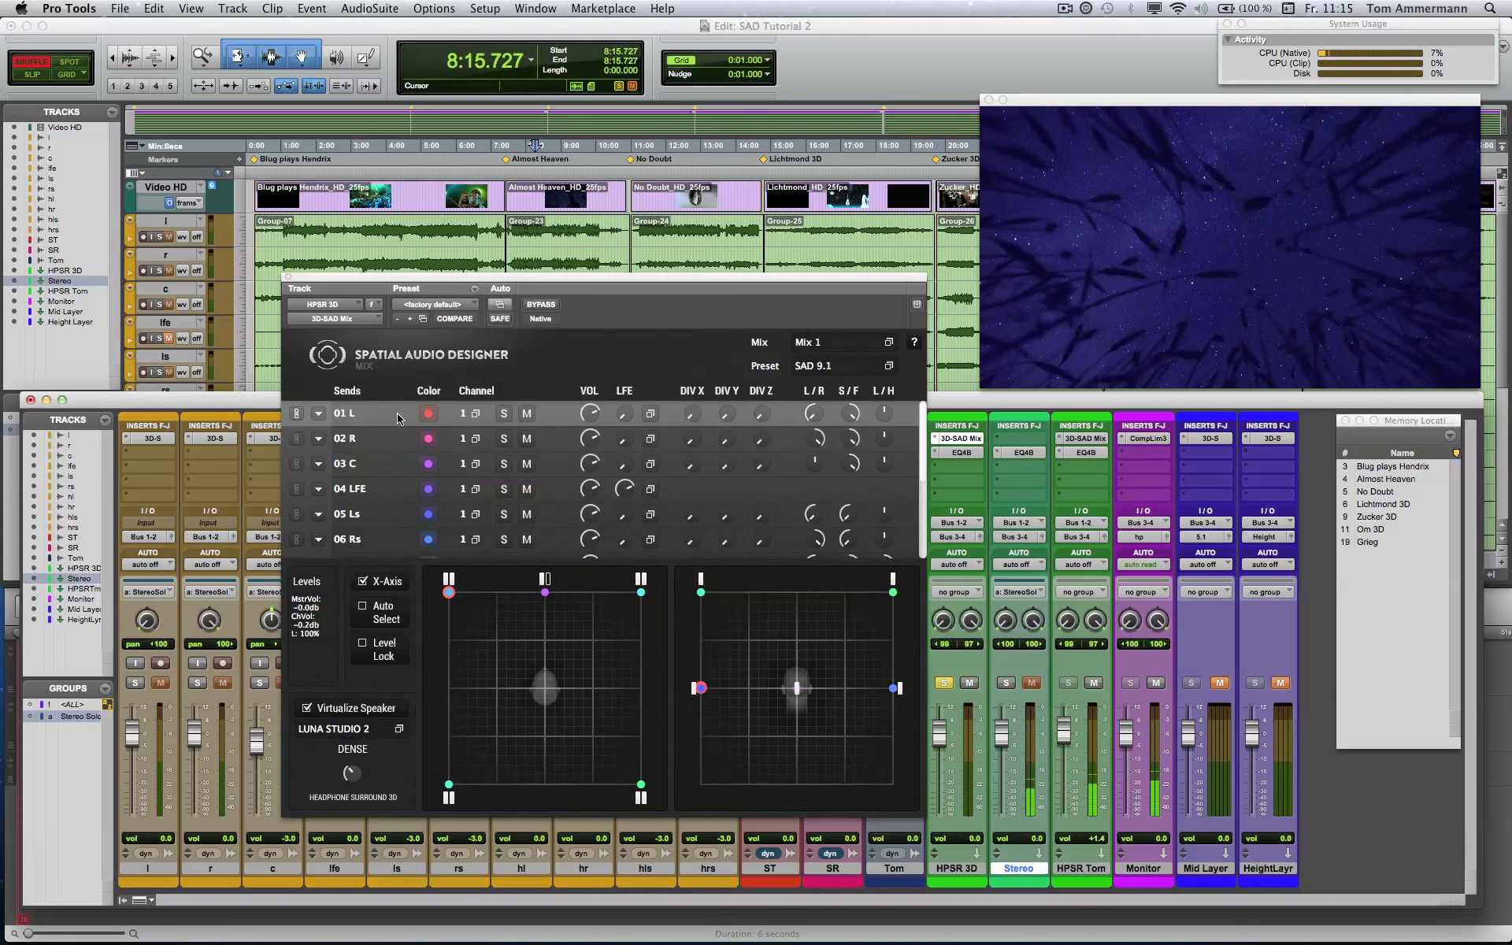
{"action": "left_click", "coordinate": [400, 496], "text": "shift"}
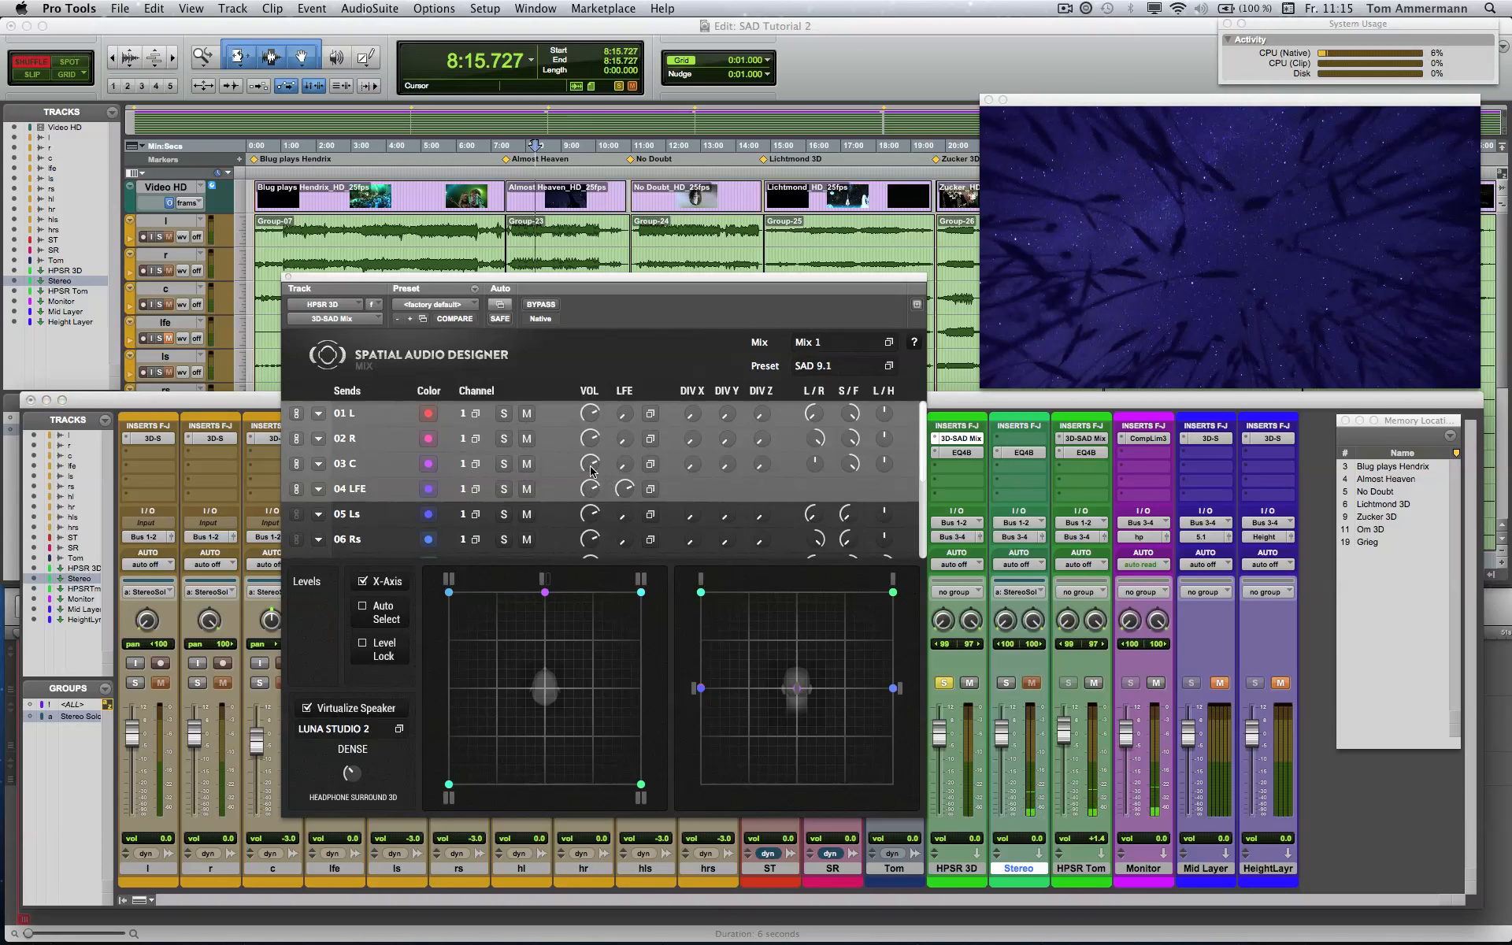
{"action": "left_click", "coordinate": [368, 434]}
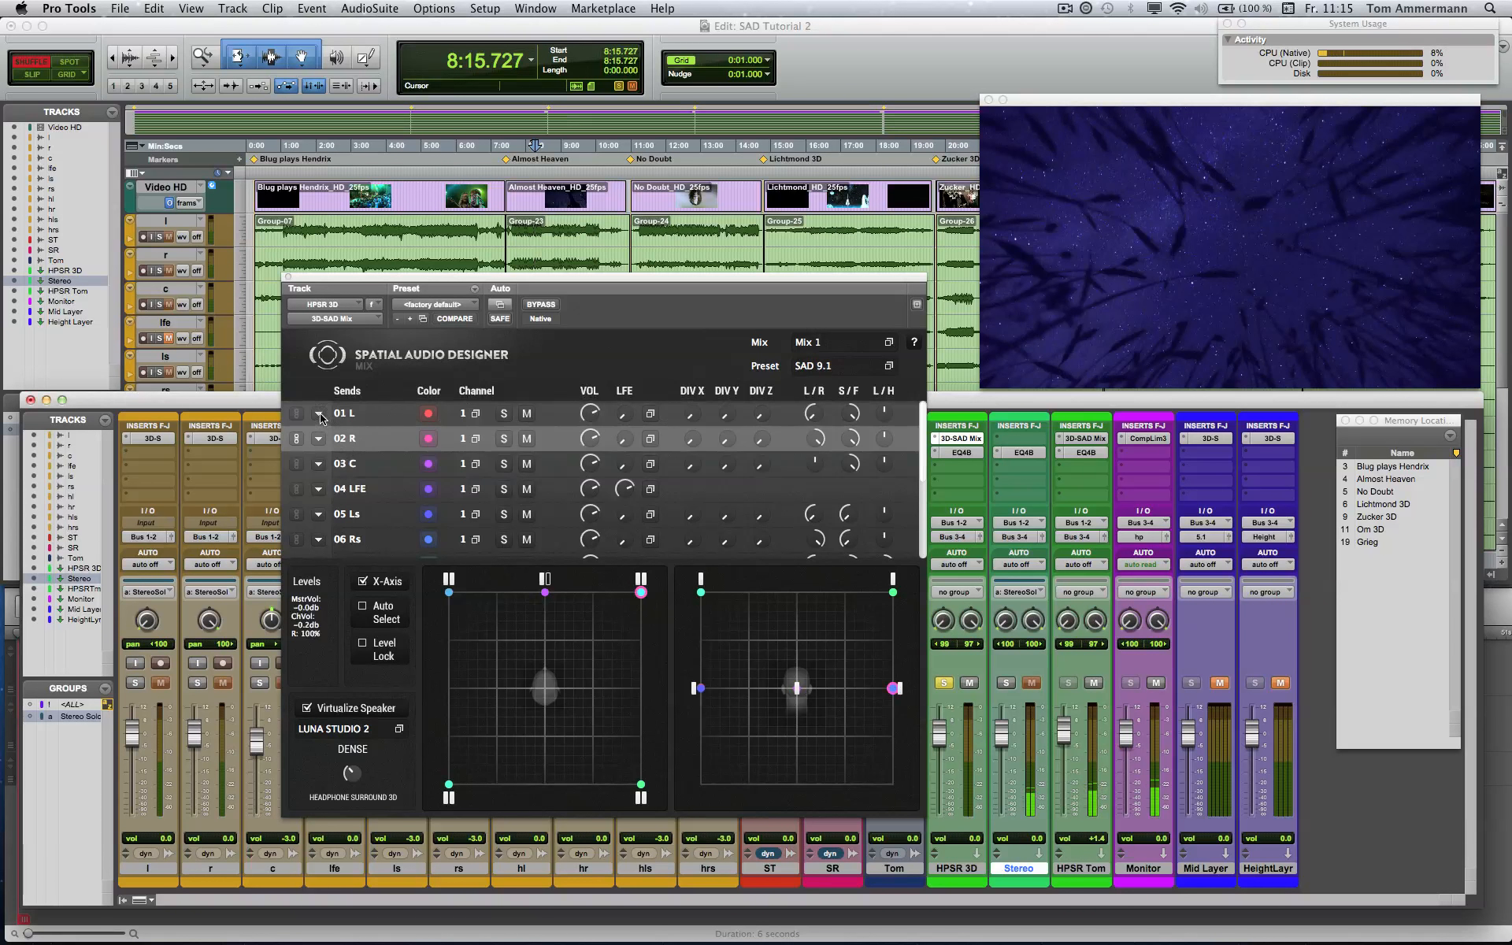
Step: Collapse all sends in the mix plug-in and expand only 01 L, 02 R and 03 C
{"action": "left_click", "coordinate": [319, 416]}
{"action": "left_click", "coordinate": [320, 414]}
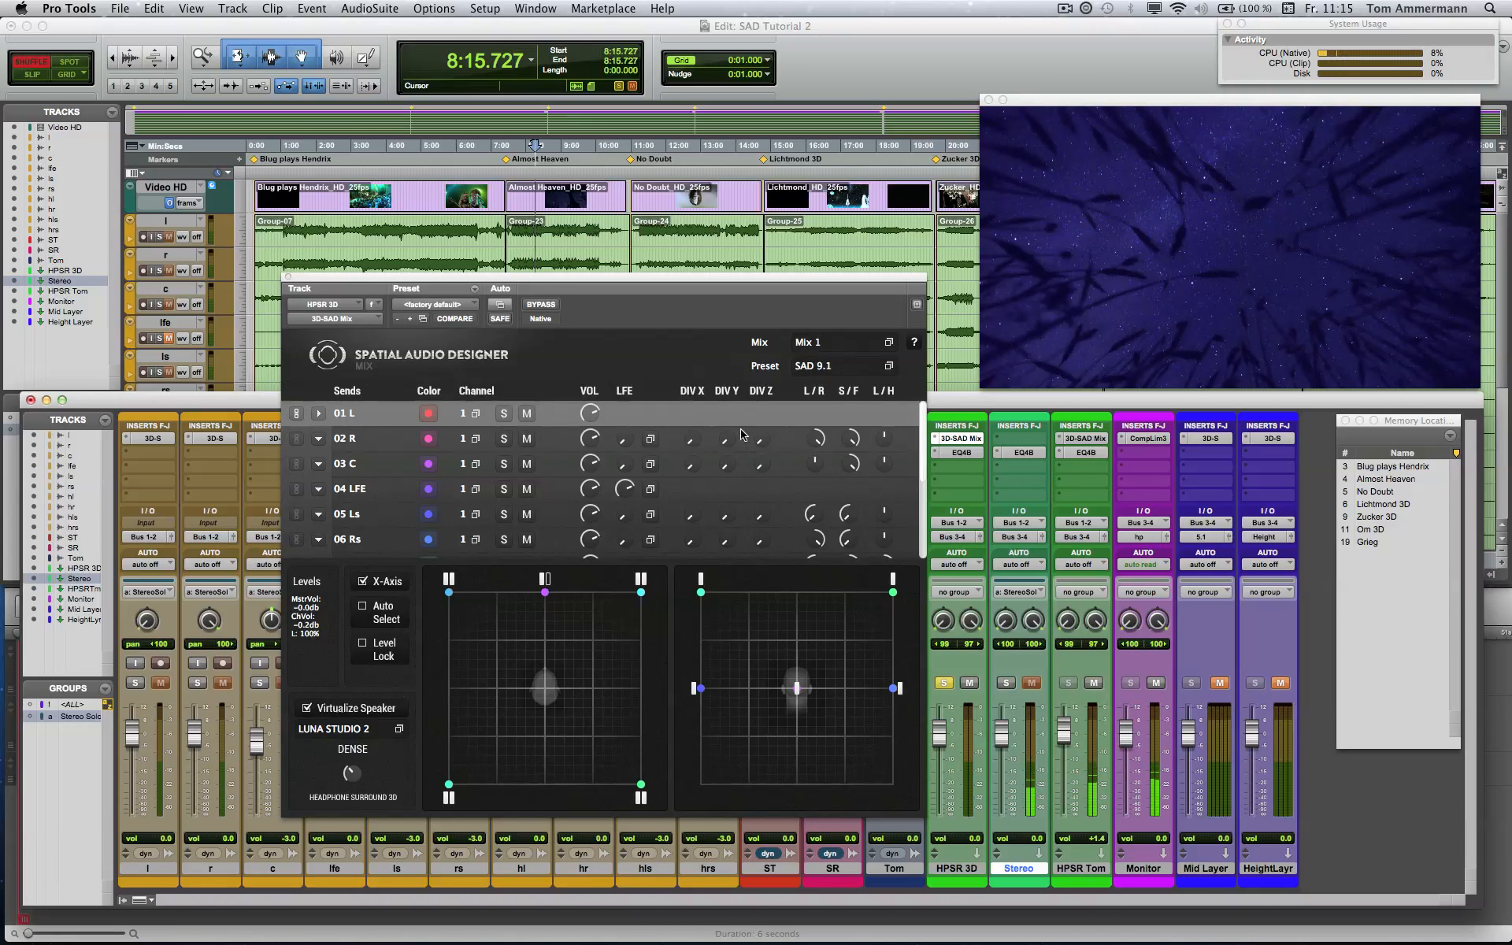
{"action": "left_click", "coordinate": [319, 415]}
{"action": "left_click", "coordinate": [319, 415]}
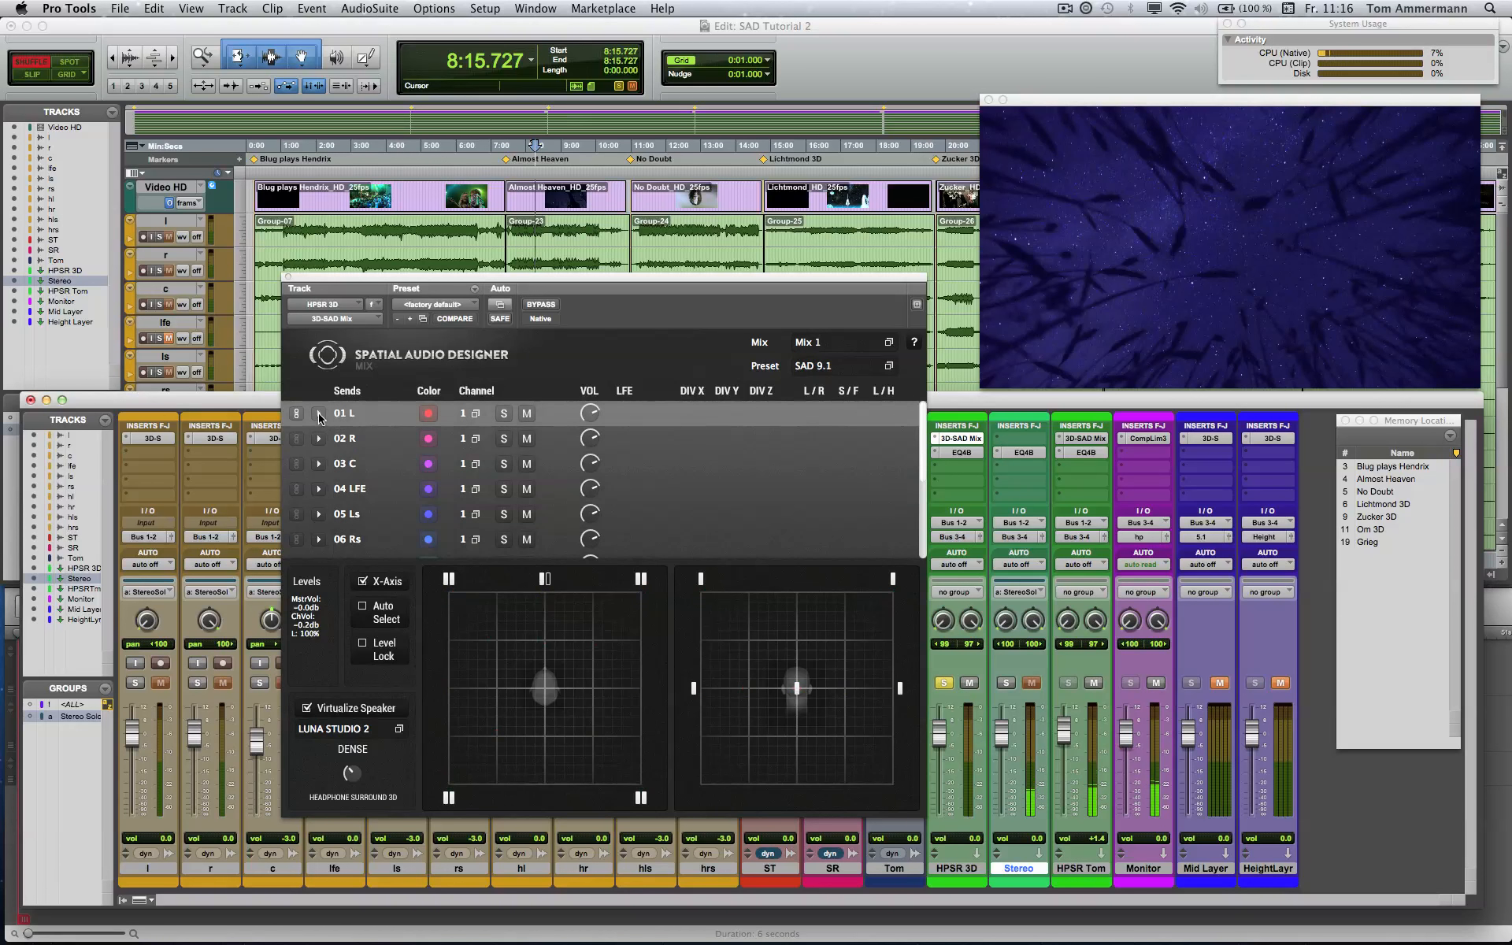
{"action": "left_click", "coordinate": [319, 438]}
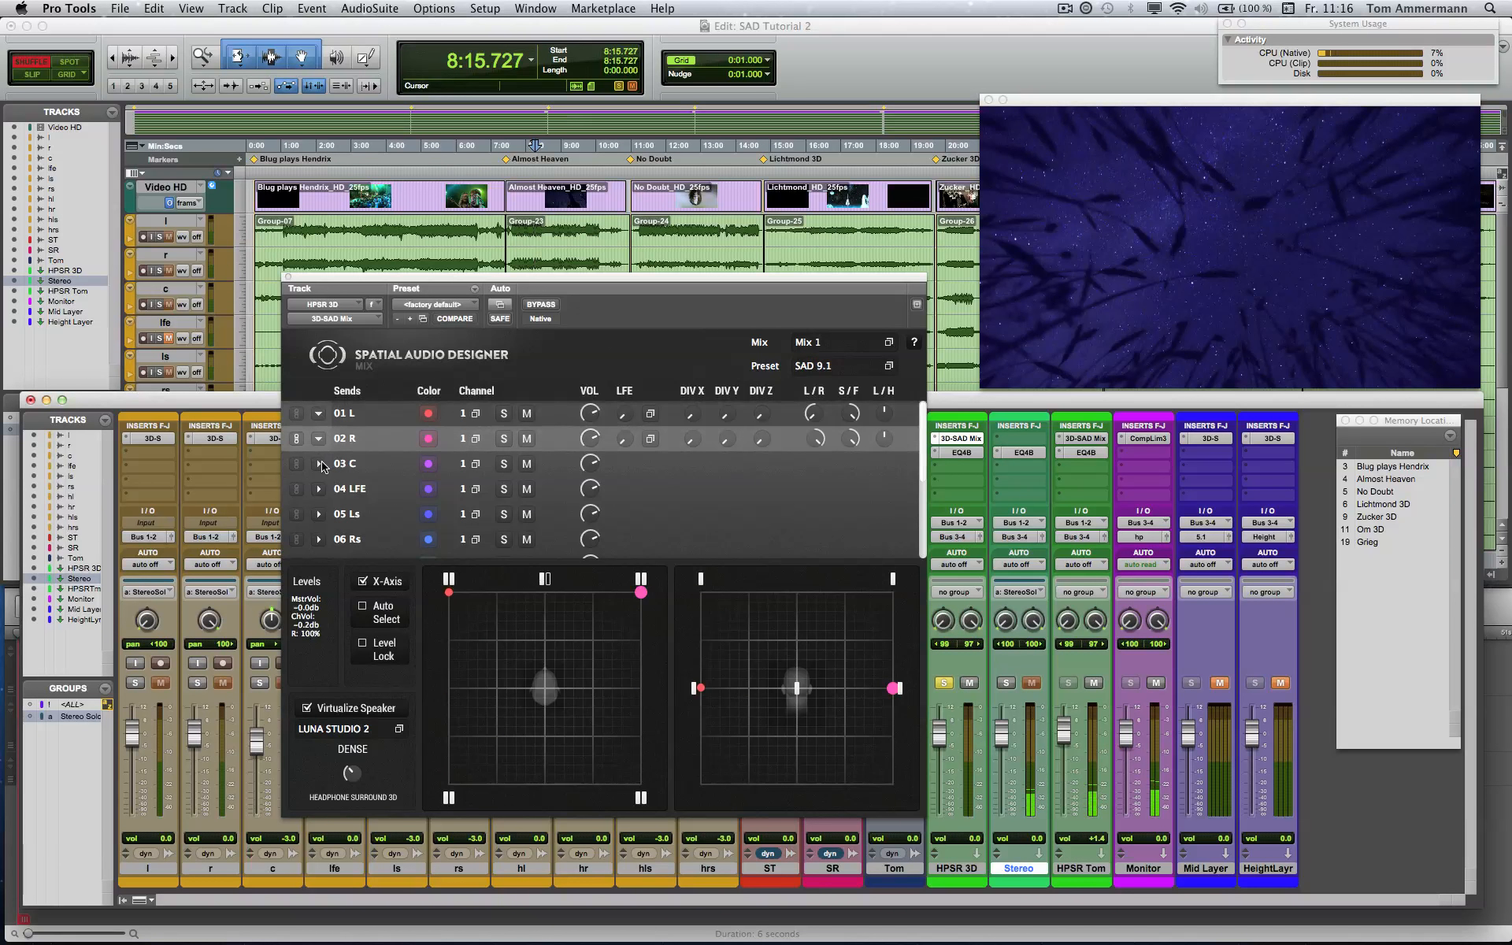
{"action": "left_click", "coordinate": [320, 465]}
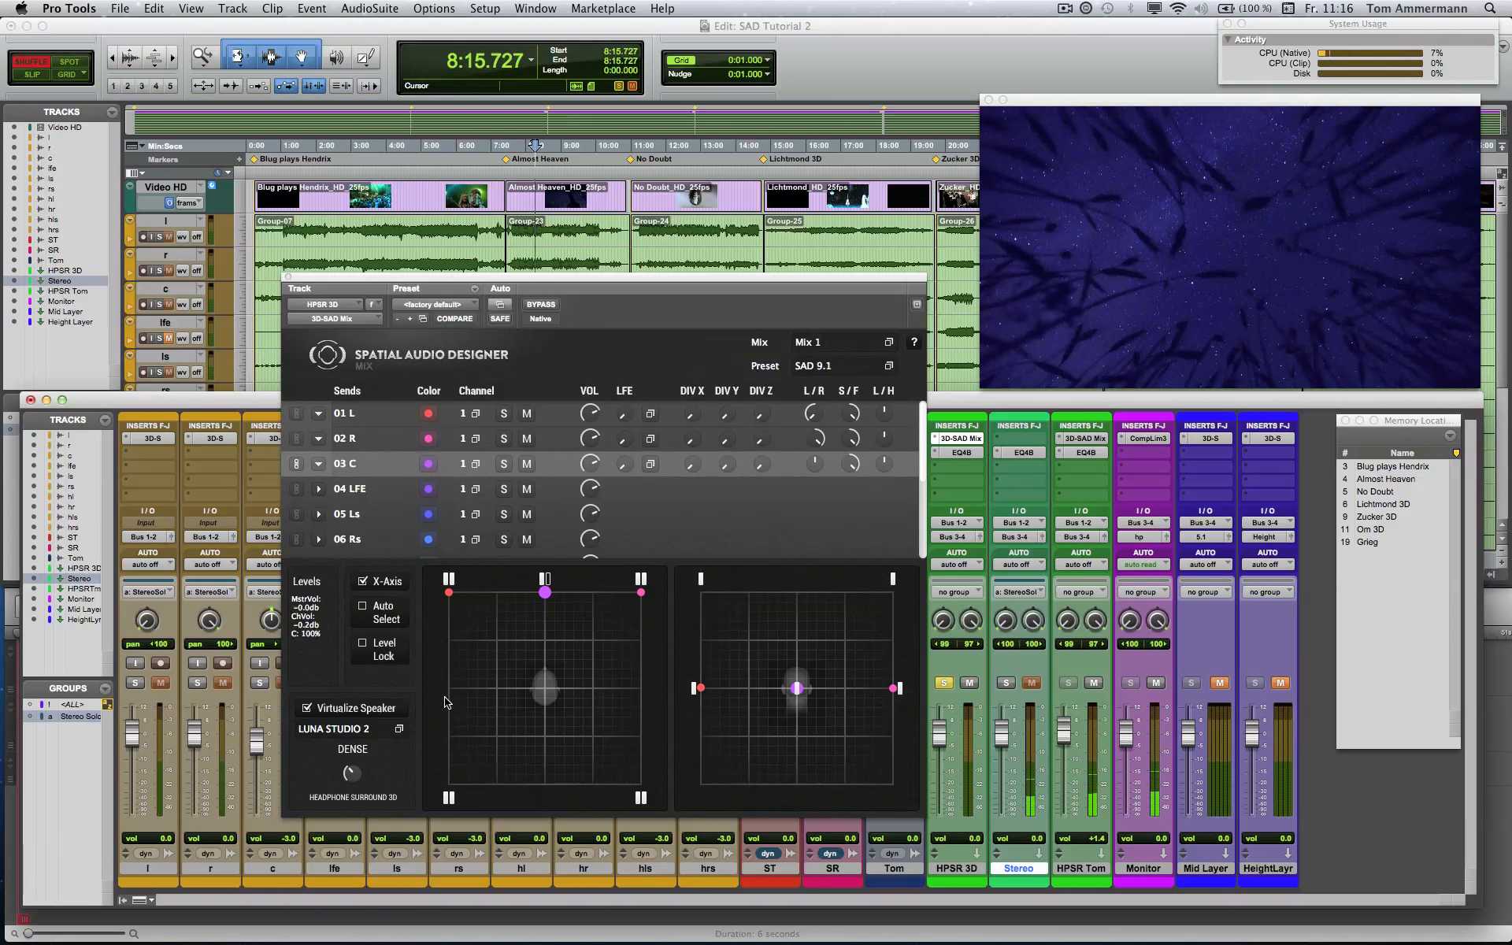
Step: Apply the CL position preset to the 03 C send and move its source back to the front centre
{"action": "left_click", "coordinate": [476, 465]}
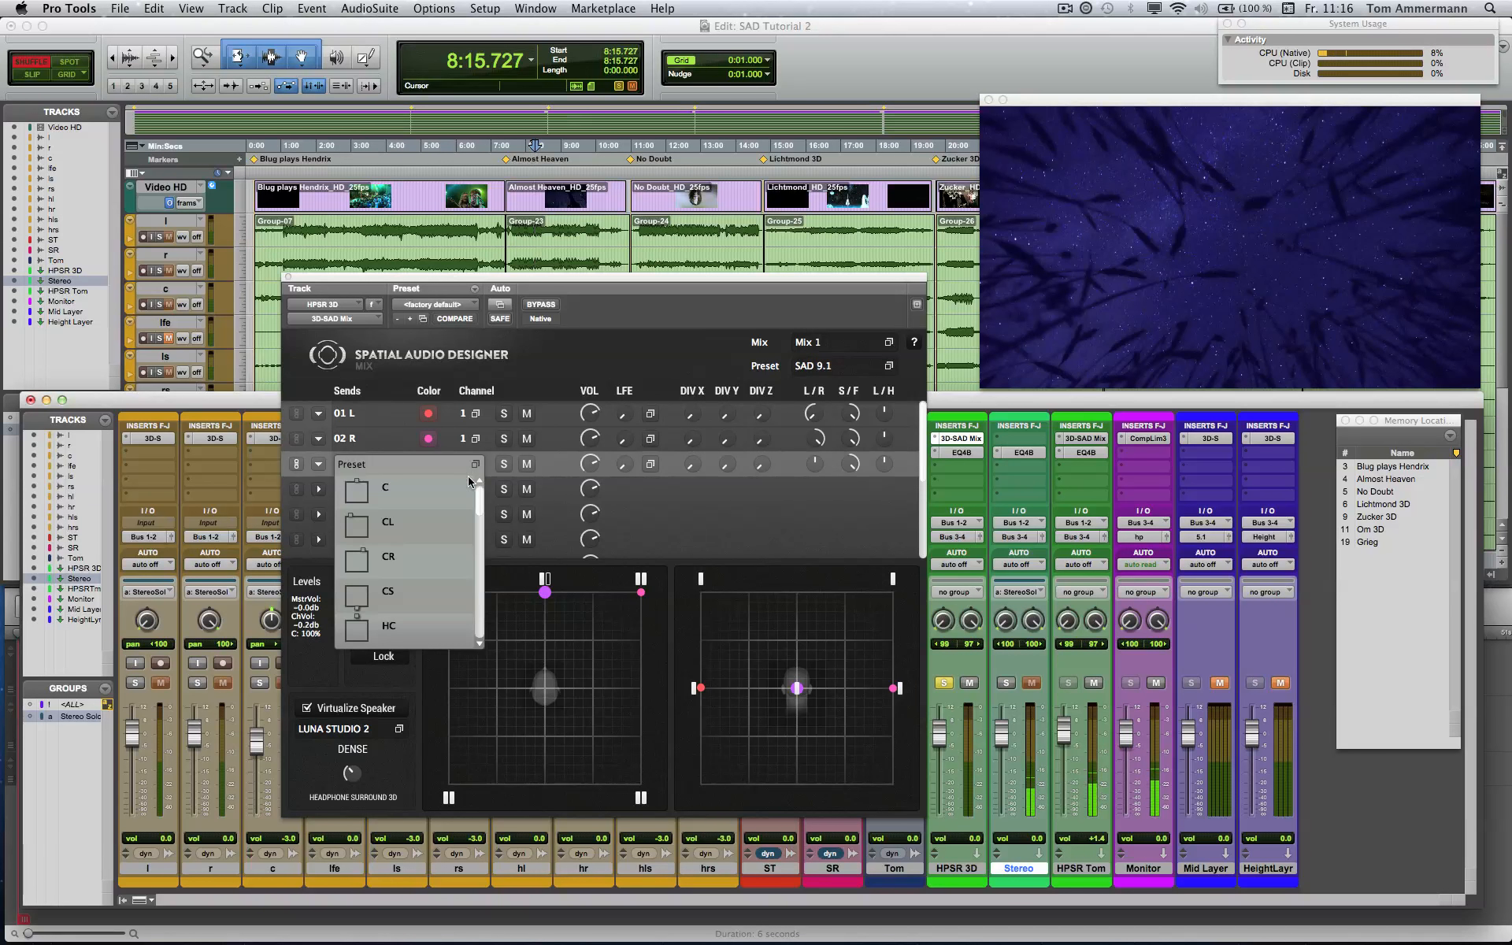
{"action": "left_click", "coordinate": [391, 534]}
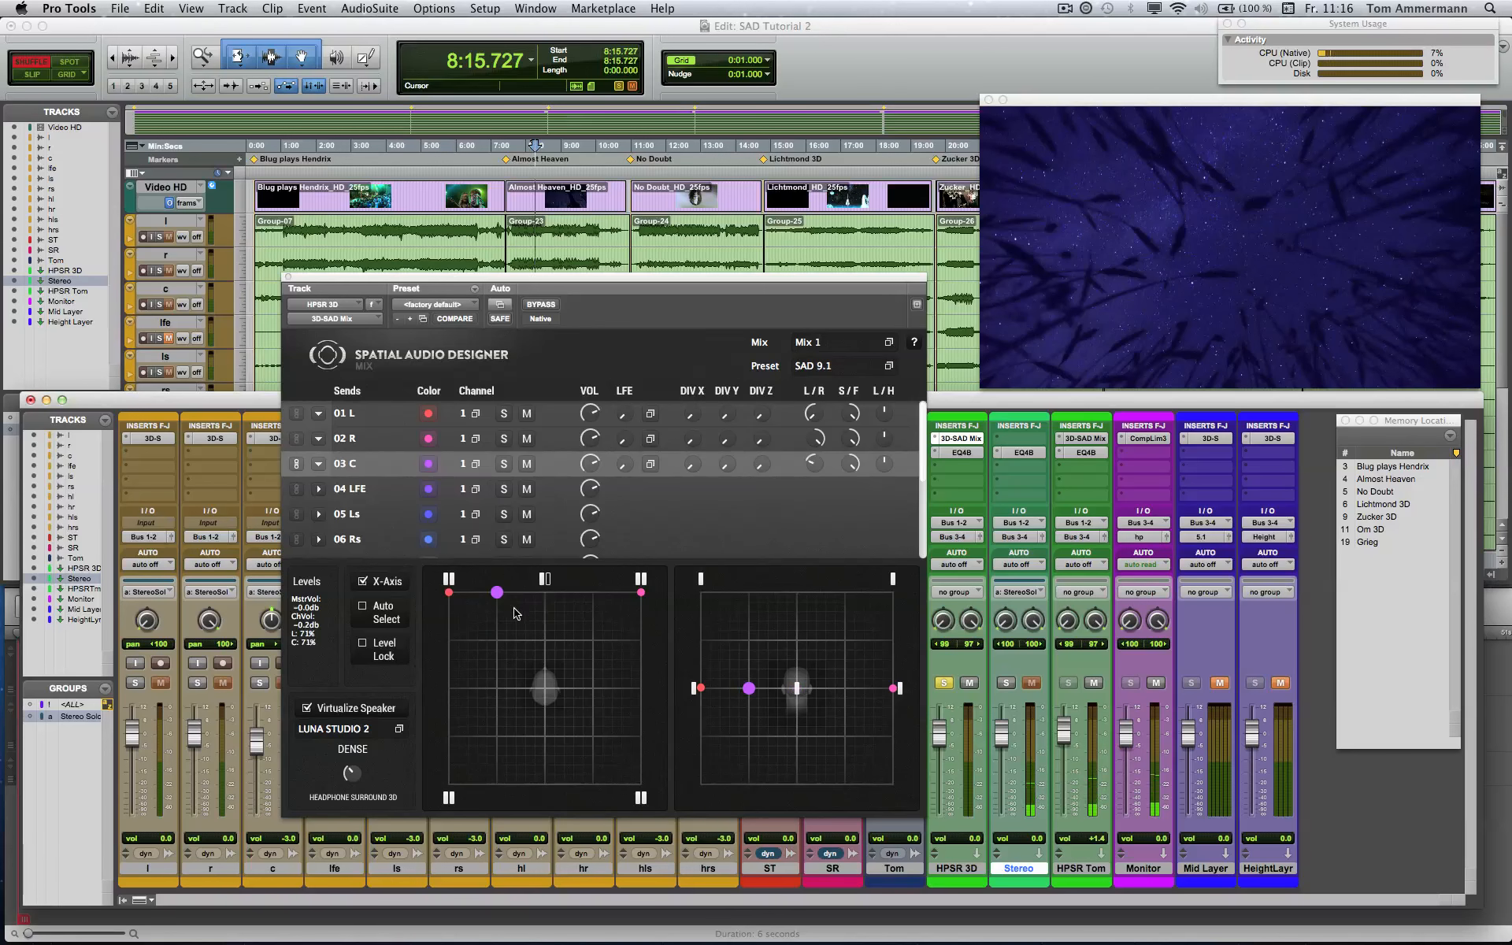
{"action": "left_click_drag", "start_coordinate": [496, 591], "coordinate": [545, 591]}
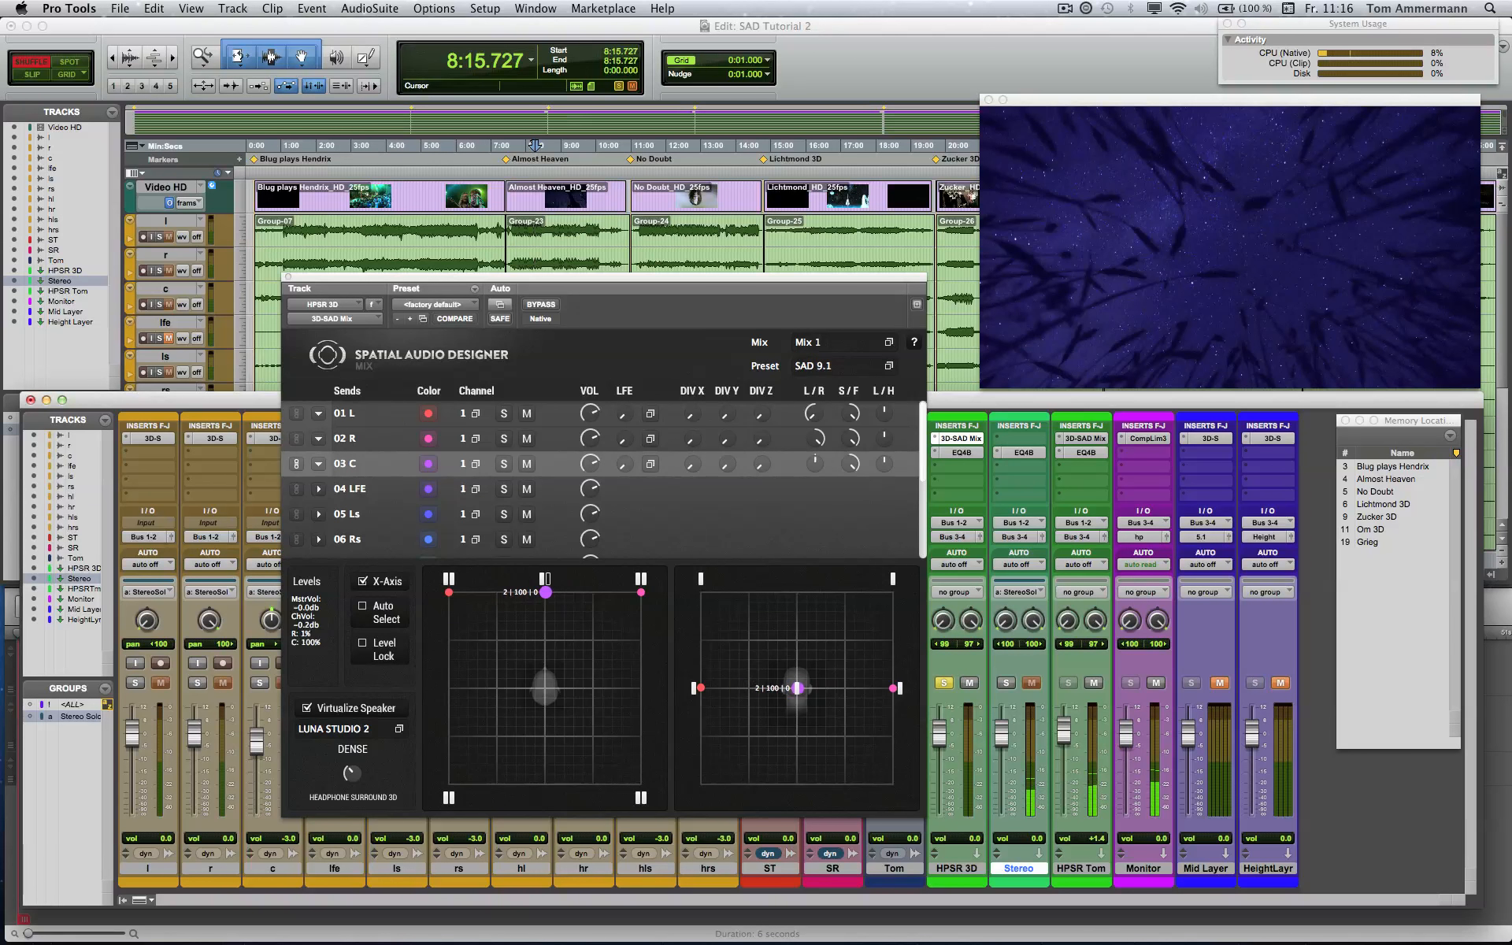
Step: Expand the six-channel SR send and select its first channel
{"action": "scroll", "coordinate": [380, 472], "scroll_direction": "down", "scroll_amount": 1}
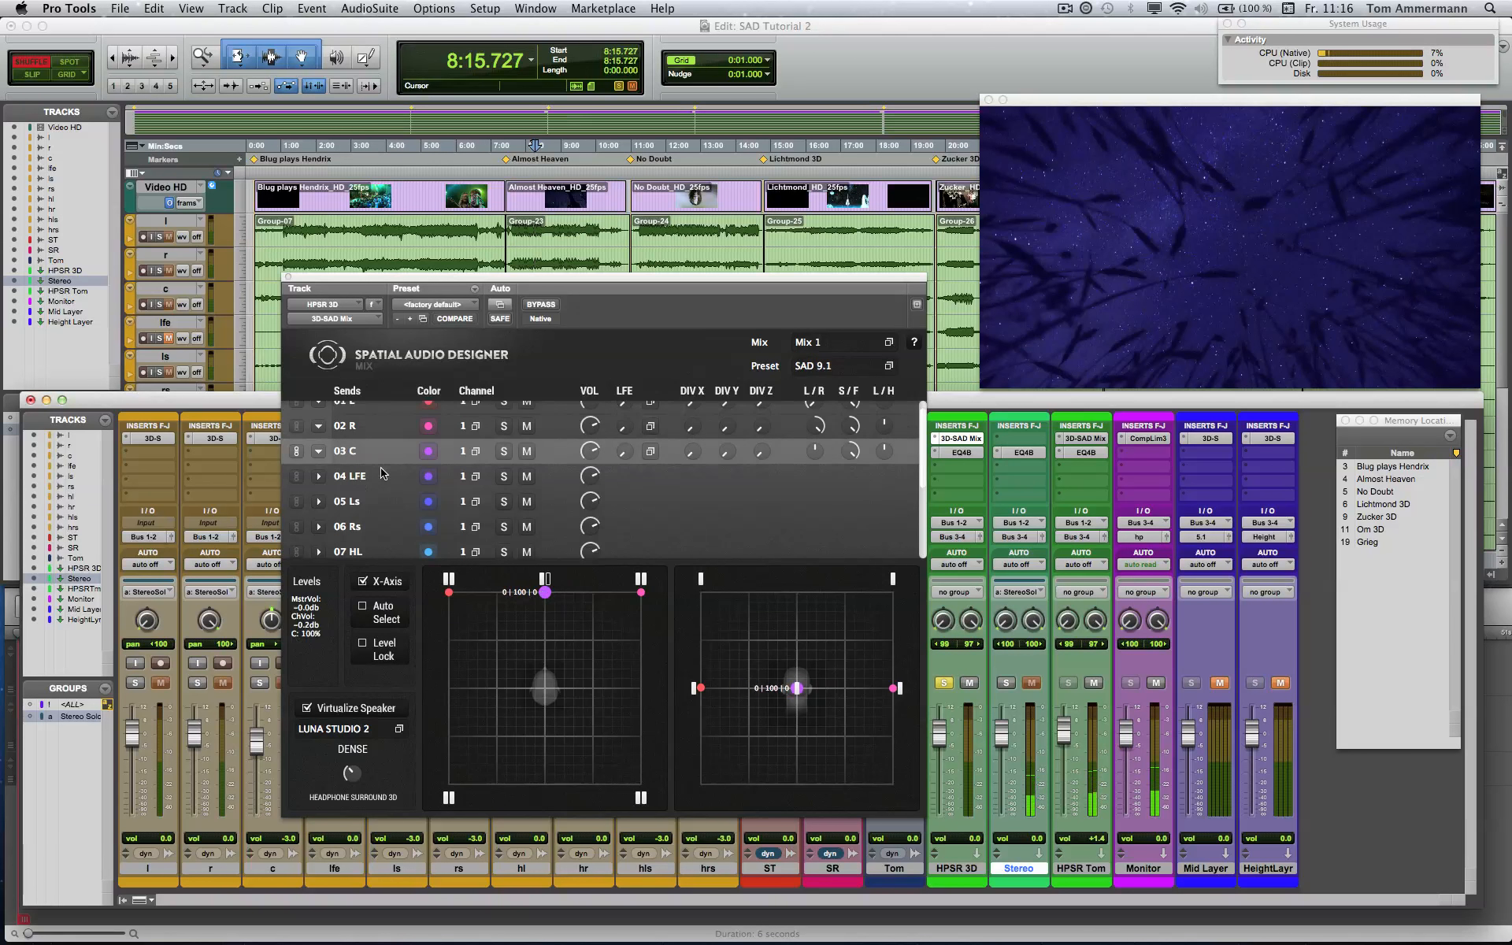
{"action": "scroll", "coordinate": [389, 460], "scroll_direction": "down", "scroll_amount": 8}
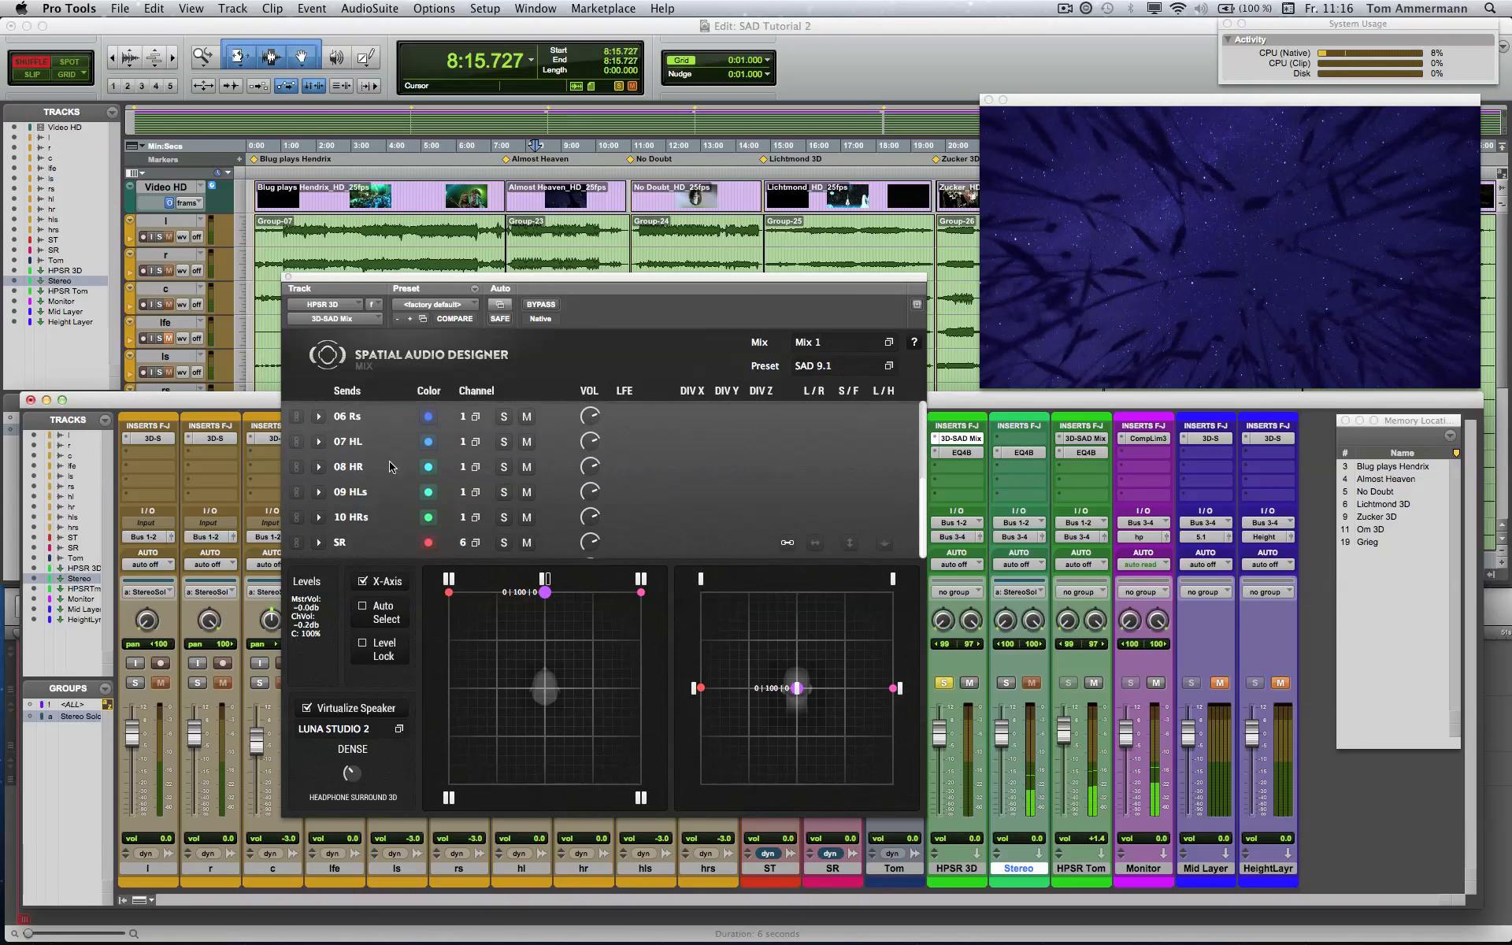
{"action": "scroll", "coordinate": [376, 527], "scroll_direction": "down", "scroll_amount": 1}
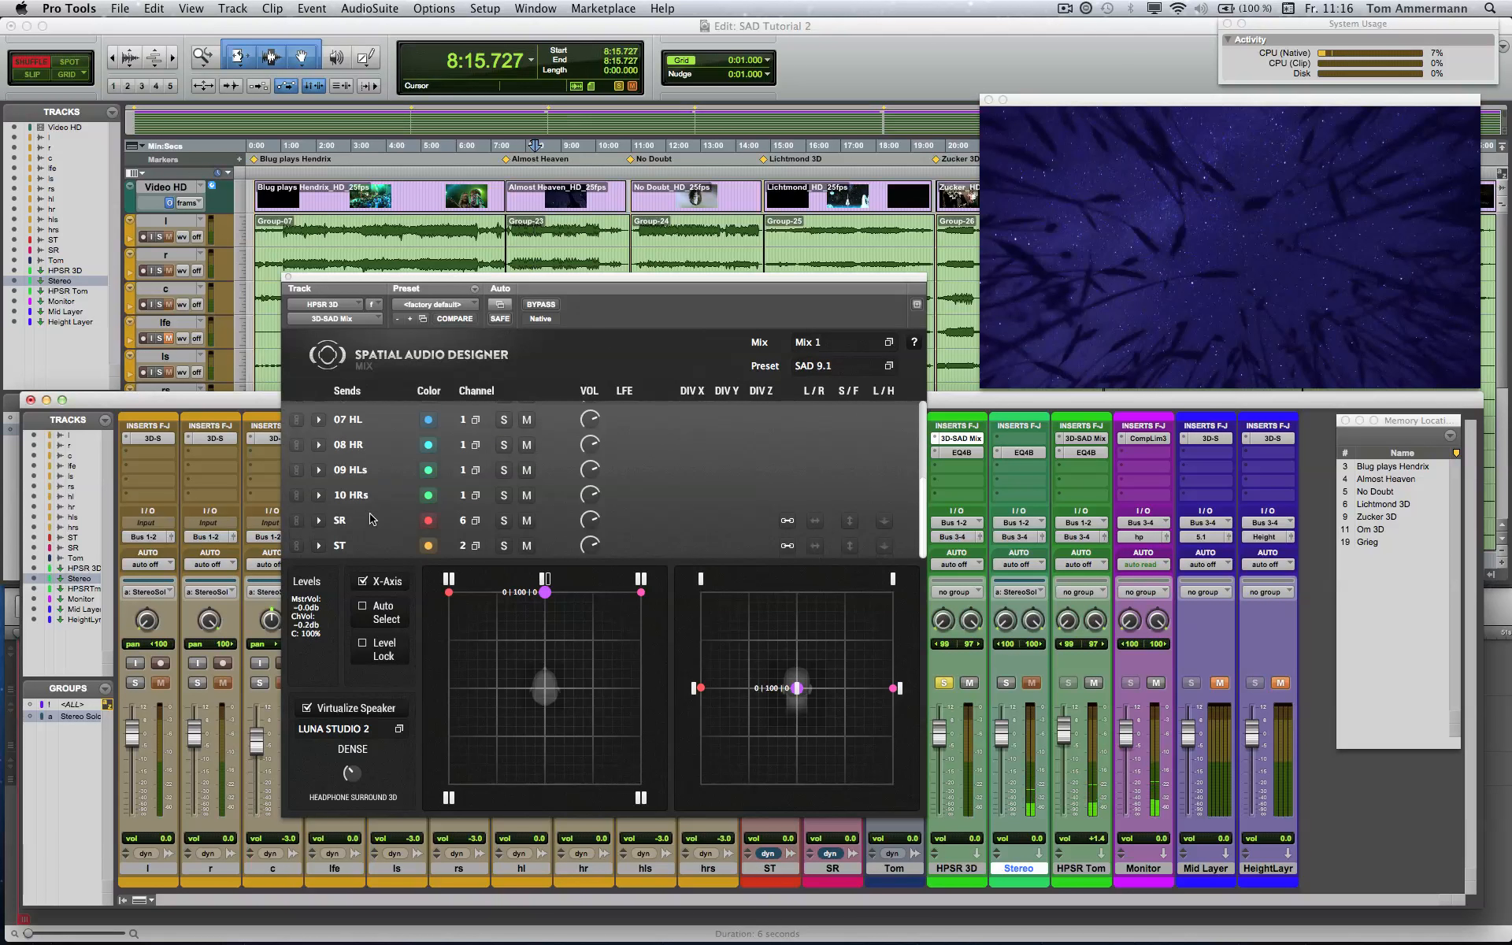
{"action": "left_click", "coordinate": [319, 521]}
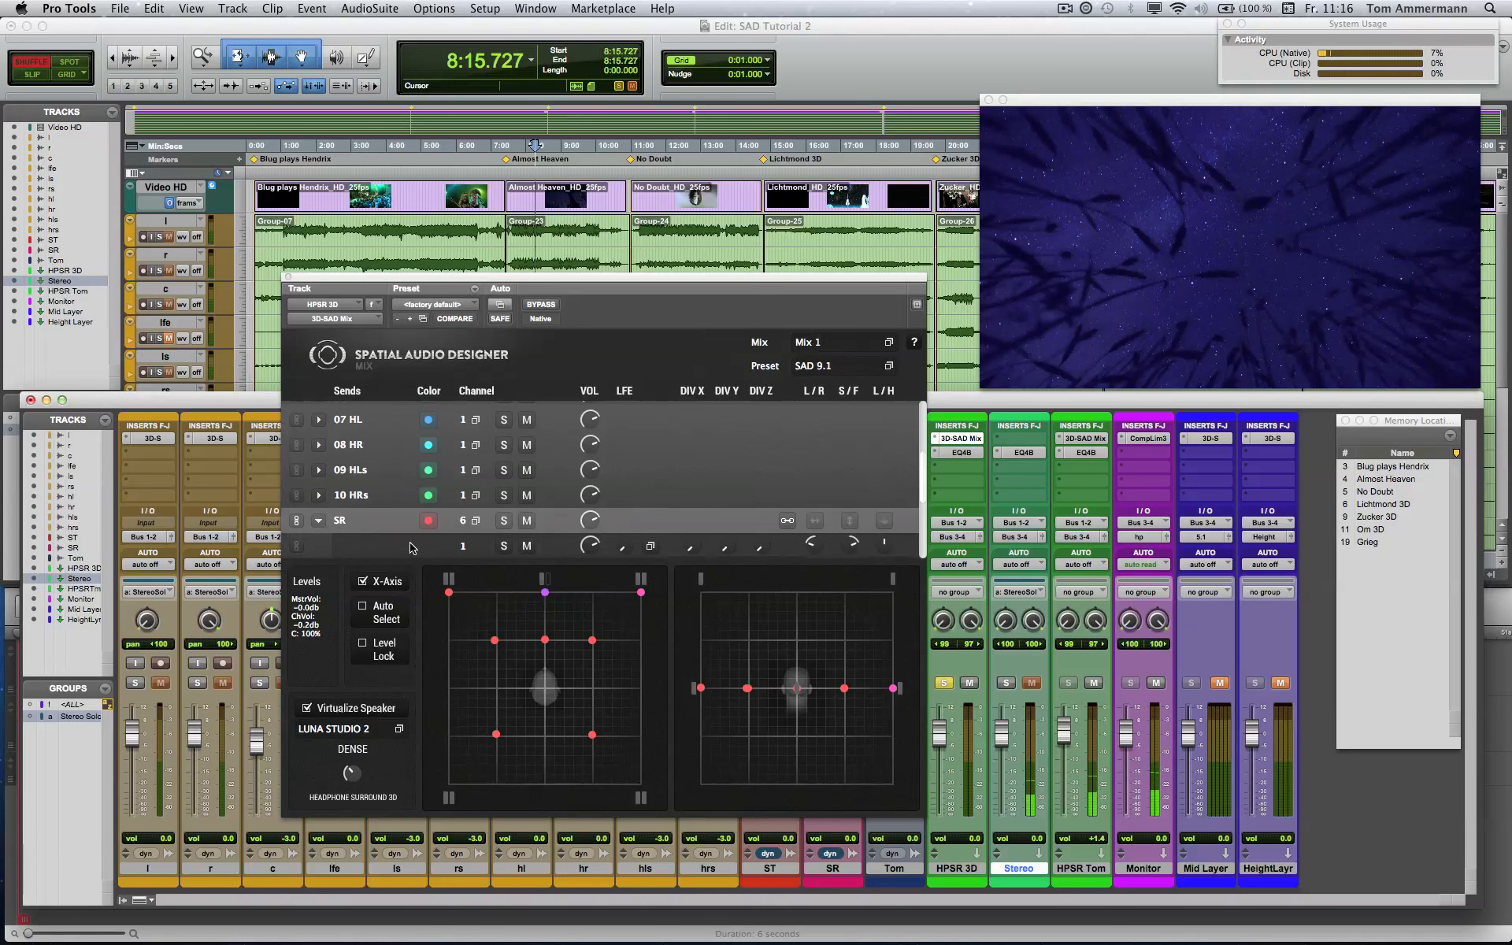
{"action": "scroll", "coordinate": [413, 542], "scroll_direction": "down", "scroll_amount": 5}
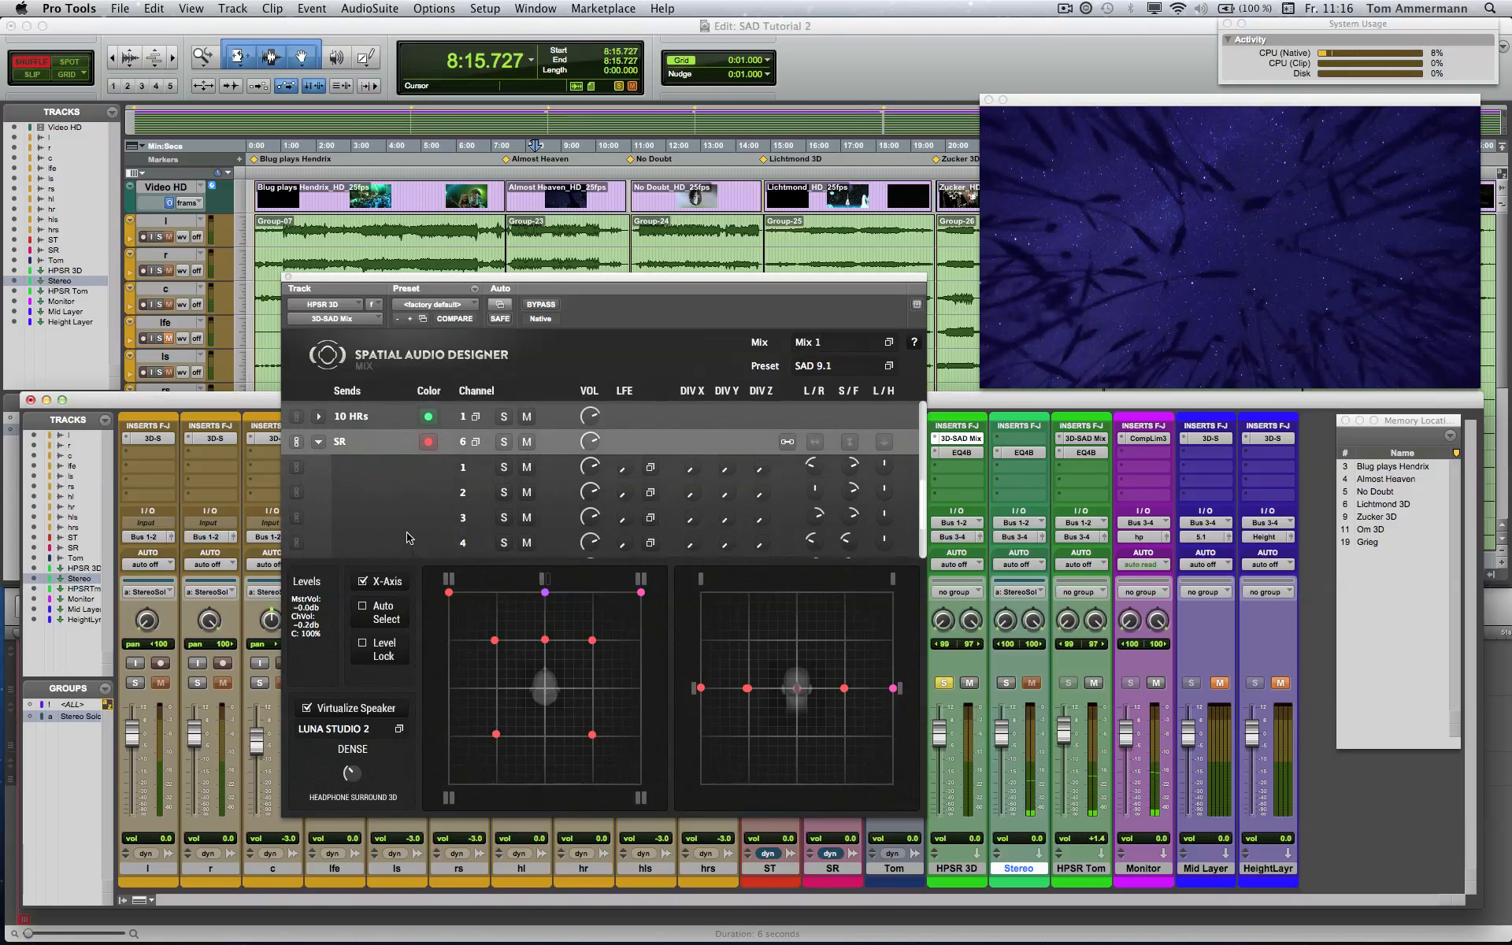
{"action": "left_click", "coordinate": [378, 468]}
Step: Check the channel layout presets offered for the SR send and collapse its channel rows
{"action": "left_click", "coordinate": [476, 443]}
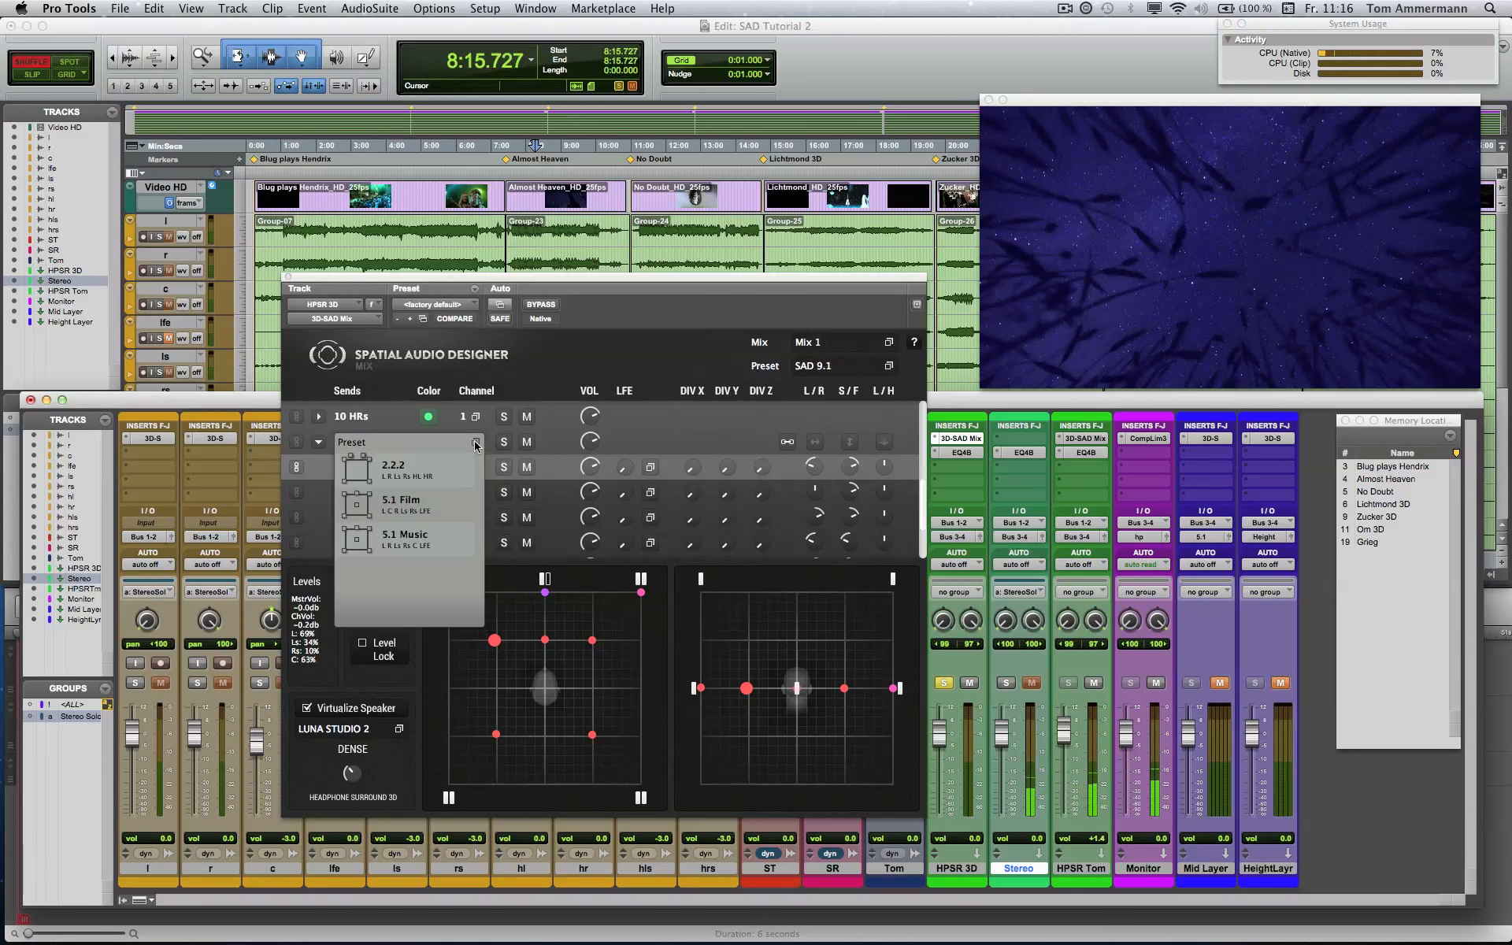
{"action": "left_click", "coordinate": [398, 474]}
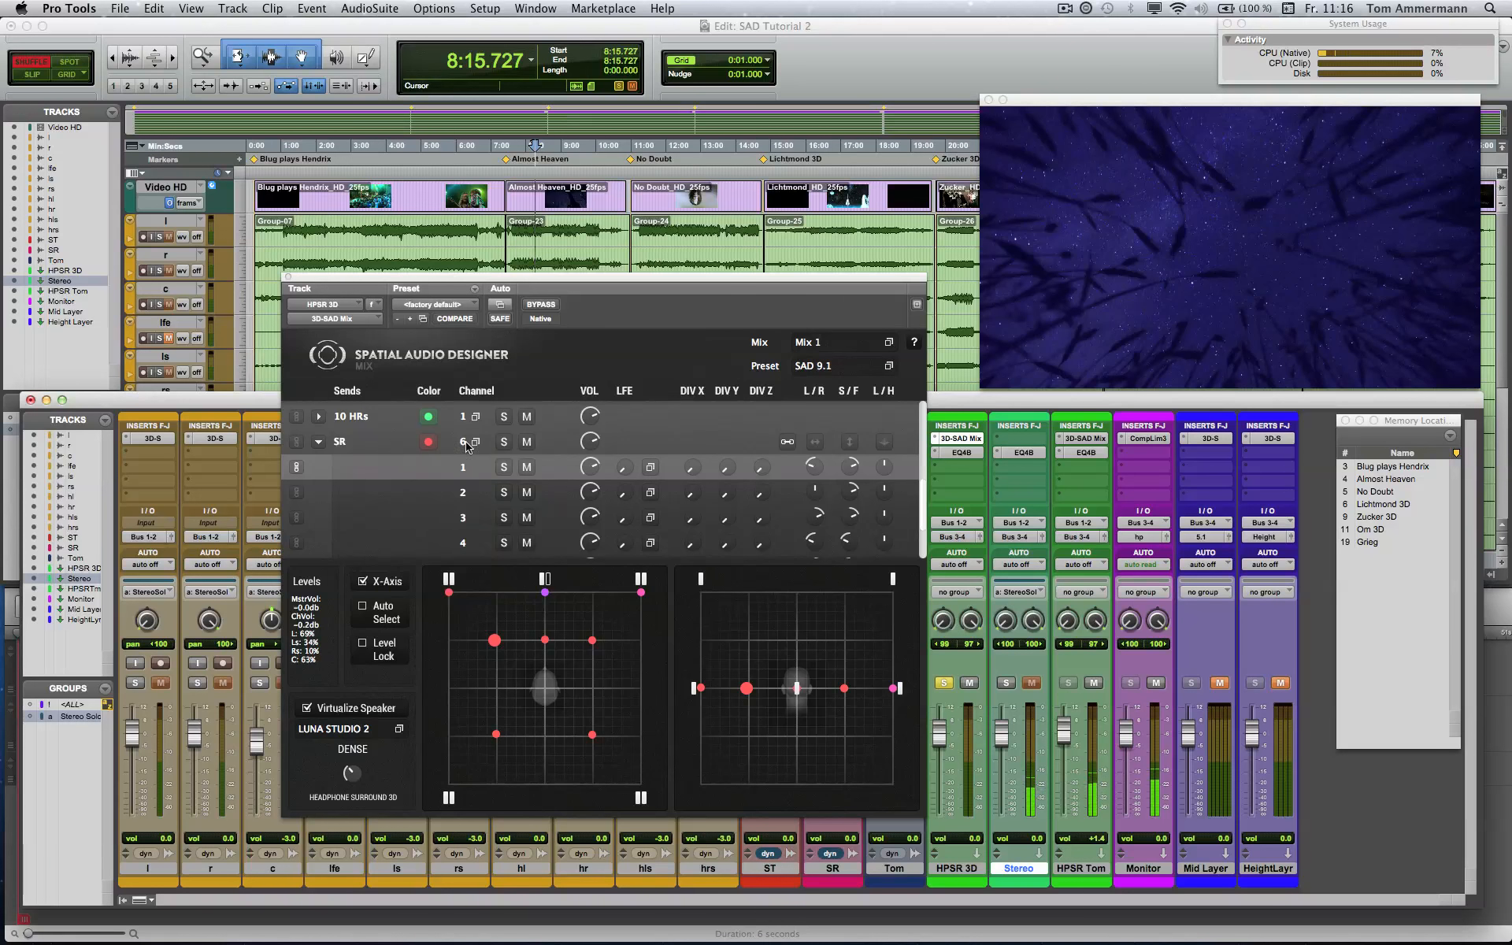
{"action": "left_click", "coordinate": [318, 441]}
{"action": "scroll", "coordinate": [382, 473], "scroll_direction": "up", "scroll_amount": 5}
{"action": "scroll", "coordinate": [381, 473], "scroll_direction": "up", "scroll_amount": 1}
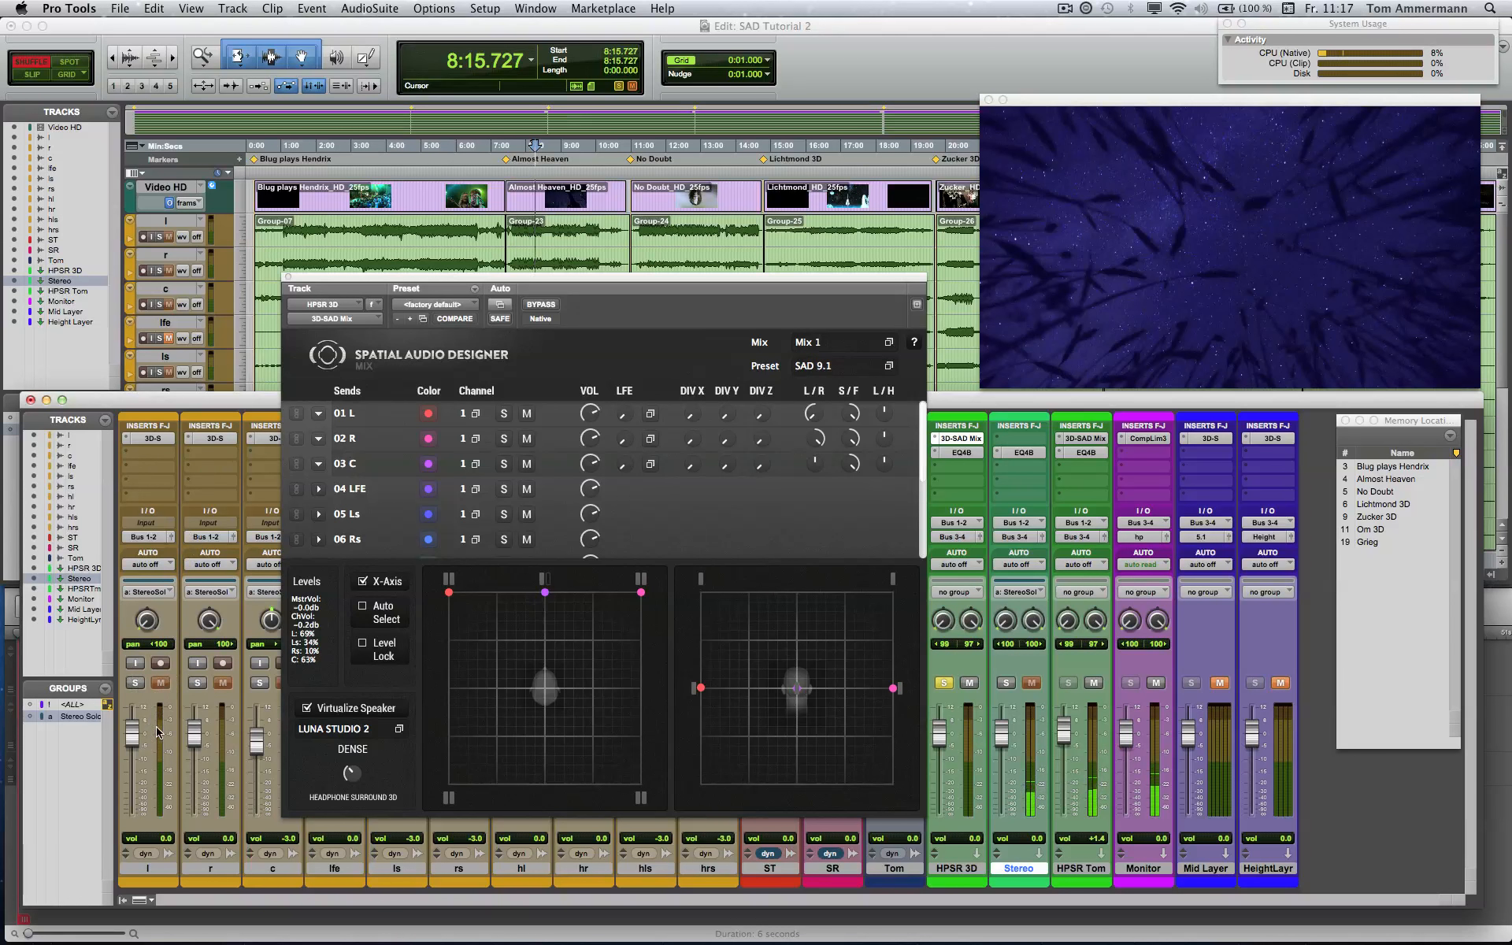
Step: Raise the 03 C send's LFE level to -46.3 dB and enable LFE only in its LFE configuration
{"action": "mouse_move", "coordinate": [590, 470]}
{"action": "left_click", "coordinate": [626, 473]}
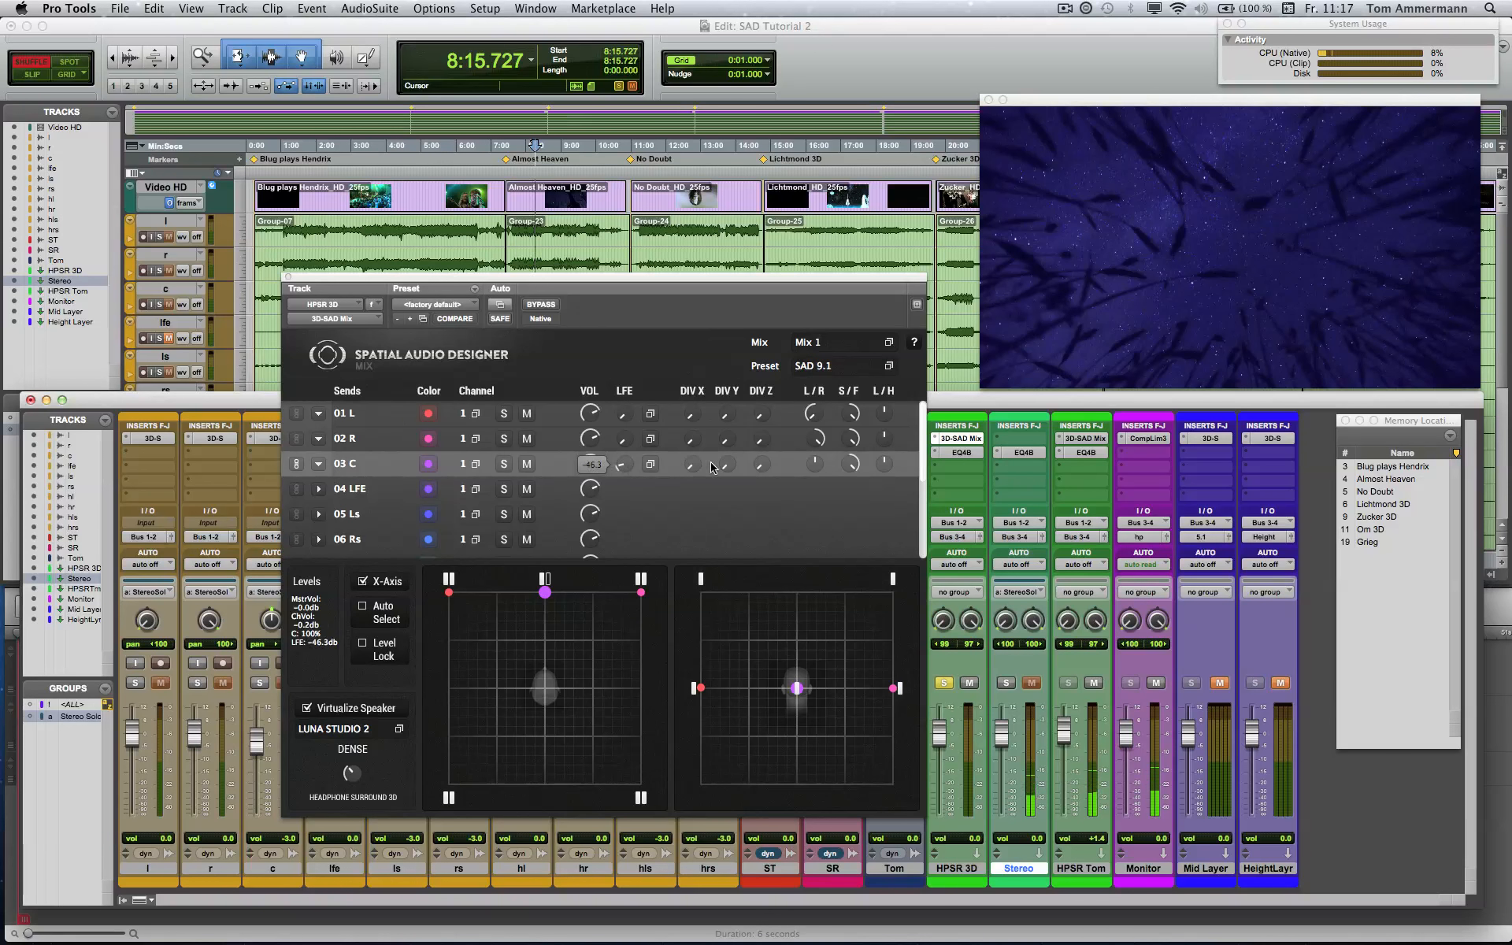
{"action": "left_click", "coordinate": [650, 464]}
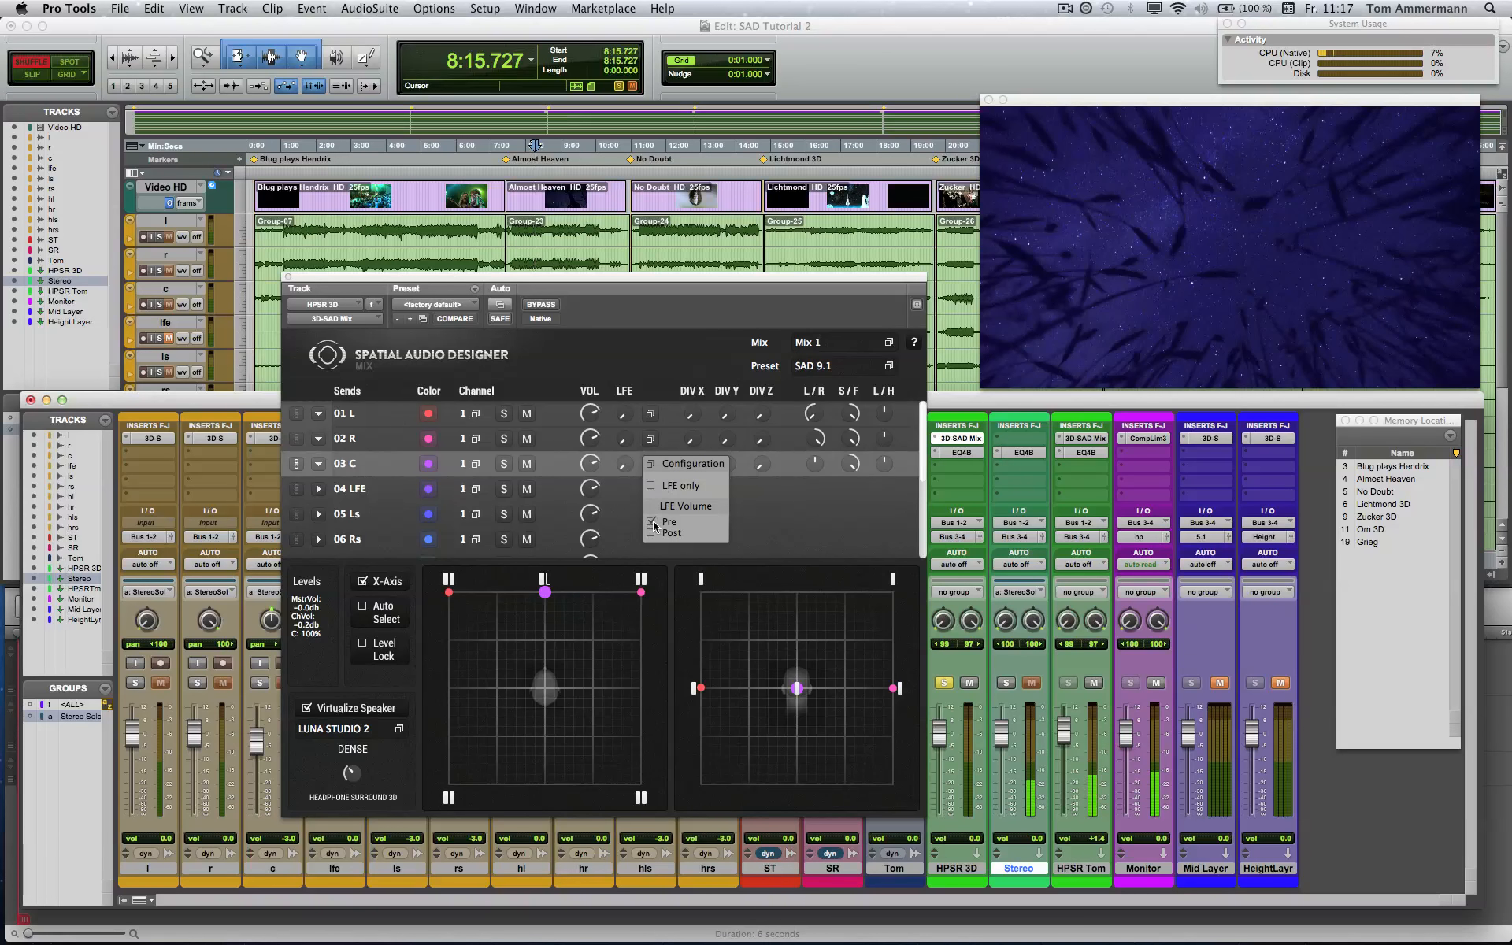
{"action": "mouse_move", "coordinate": [623, 469]}
{"action": "left_click", "coordinate": [651, 487]}
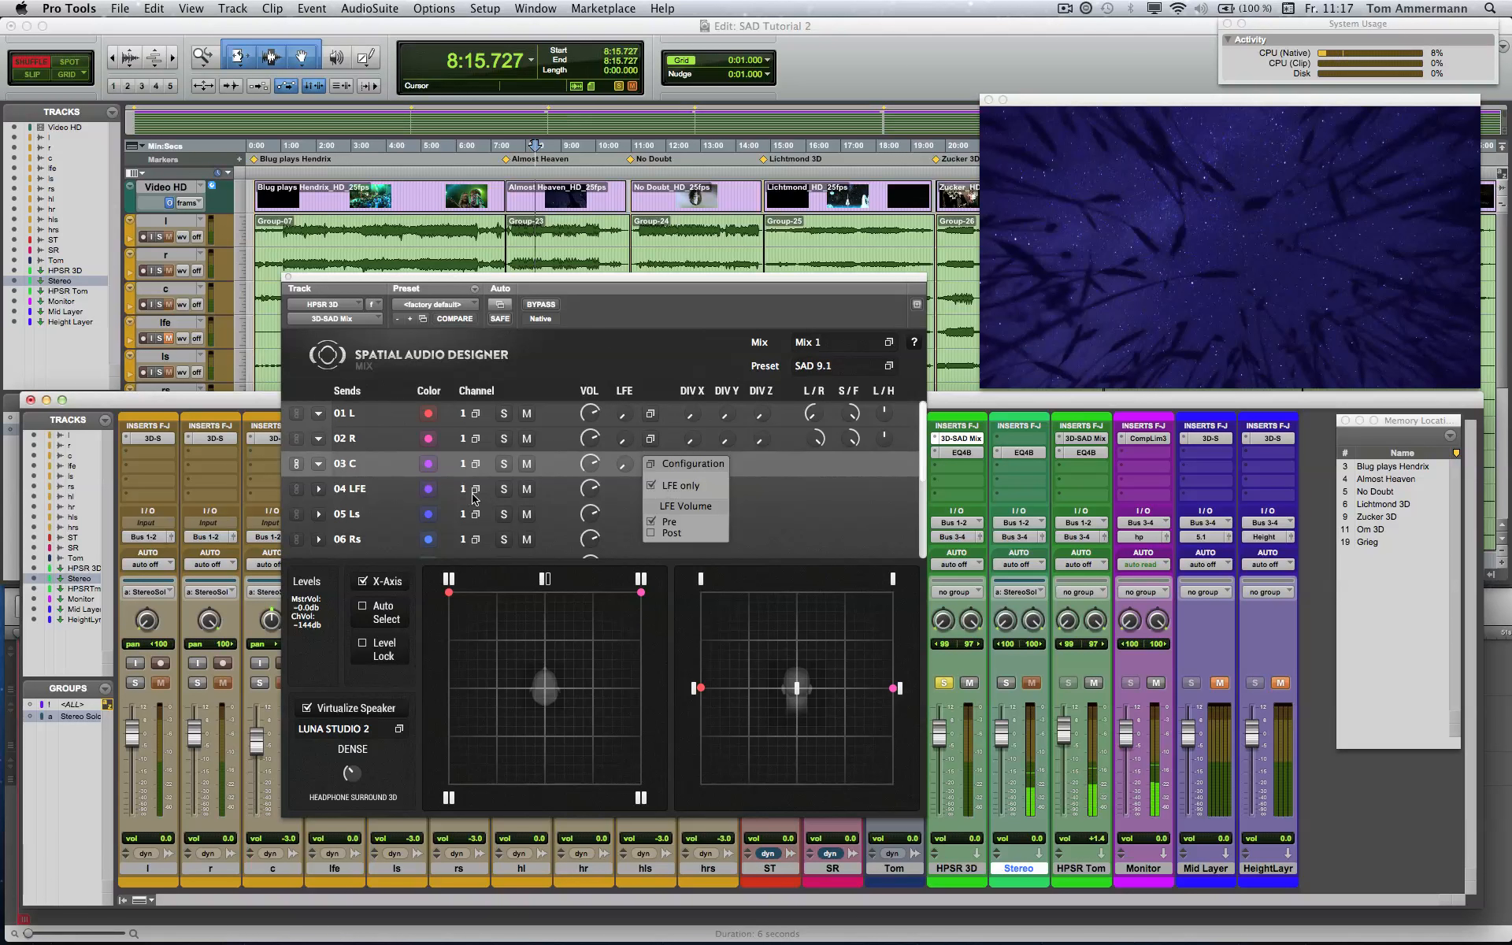
Step: Turn off LFE only for the 03 C send and close its LFE configuration
{"action": "left_click", "coordinate": [655, 488]}
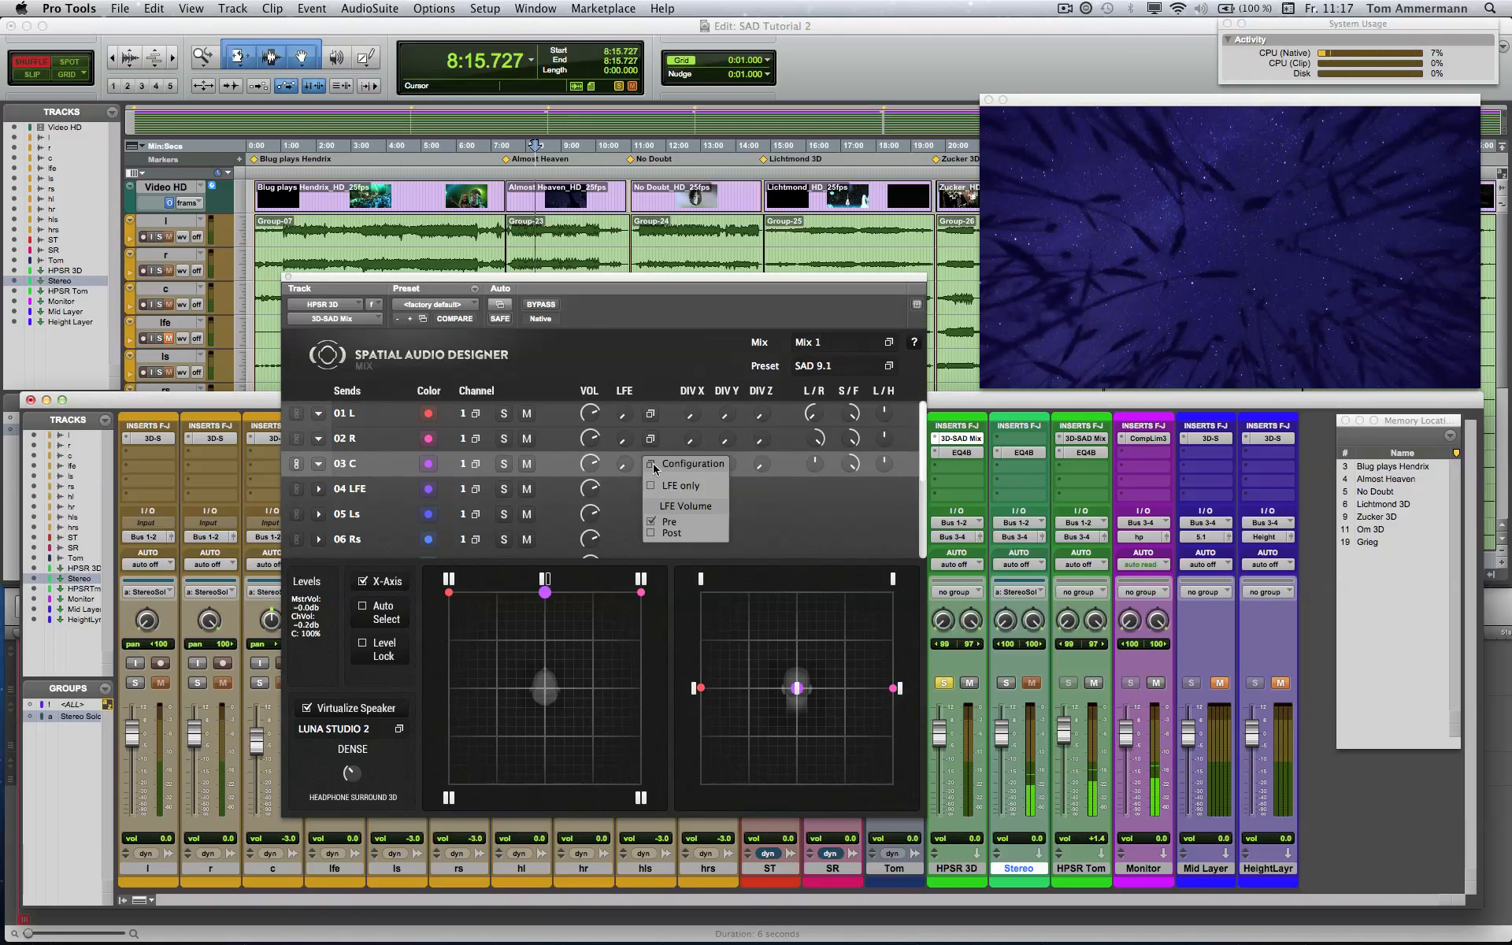
{"action": "left_click", "coordinate": [652, 466]}
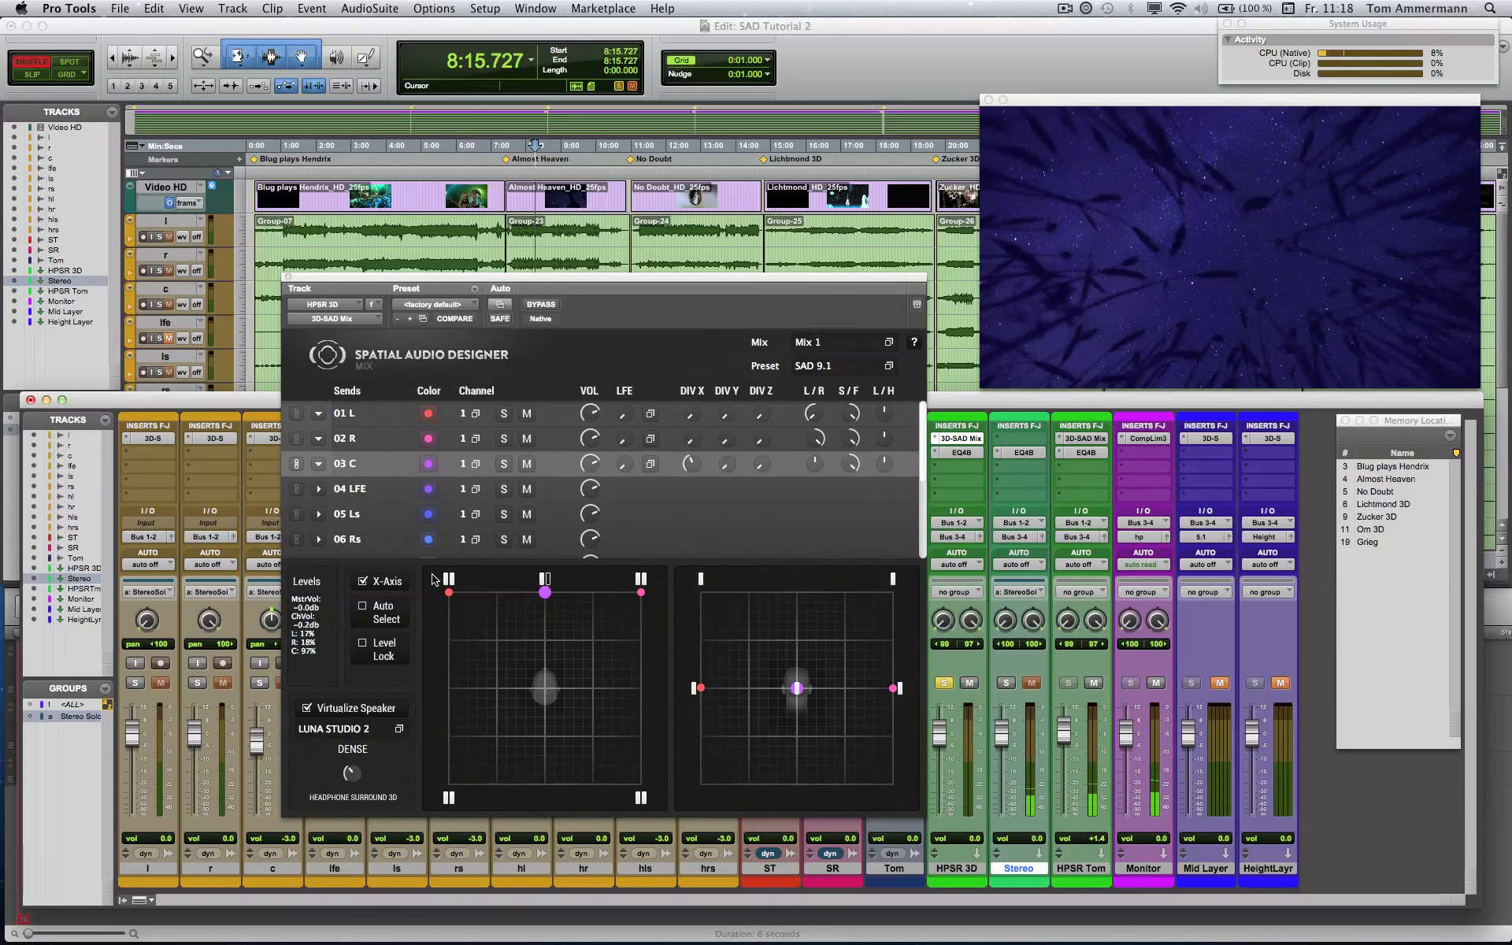
Step: Try the X, Y and Z divergence controls of the 03 C send, resetting each one
{"action": "mouse_move", "coordinate": [639, 585]}
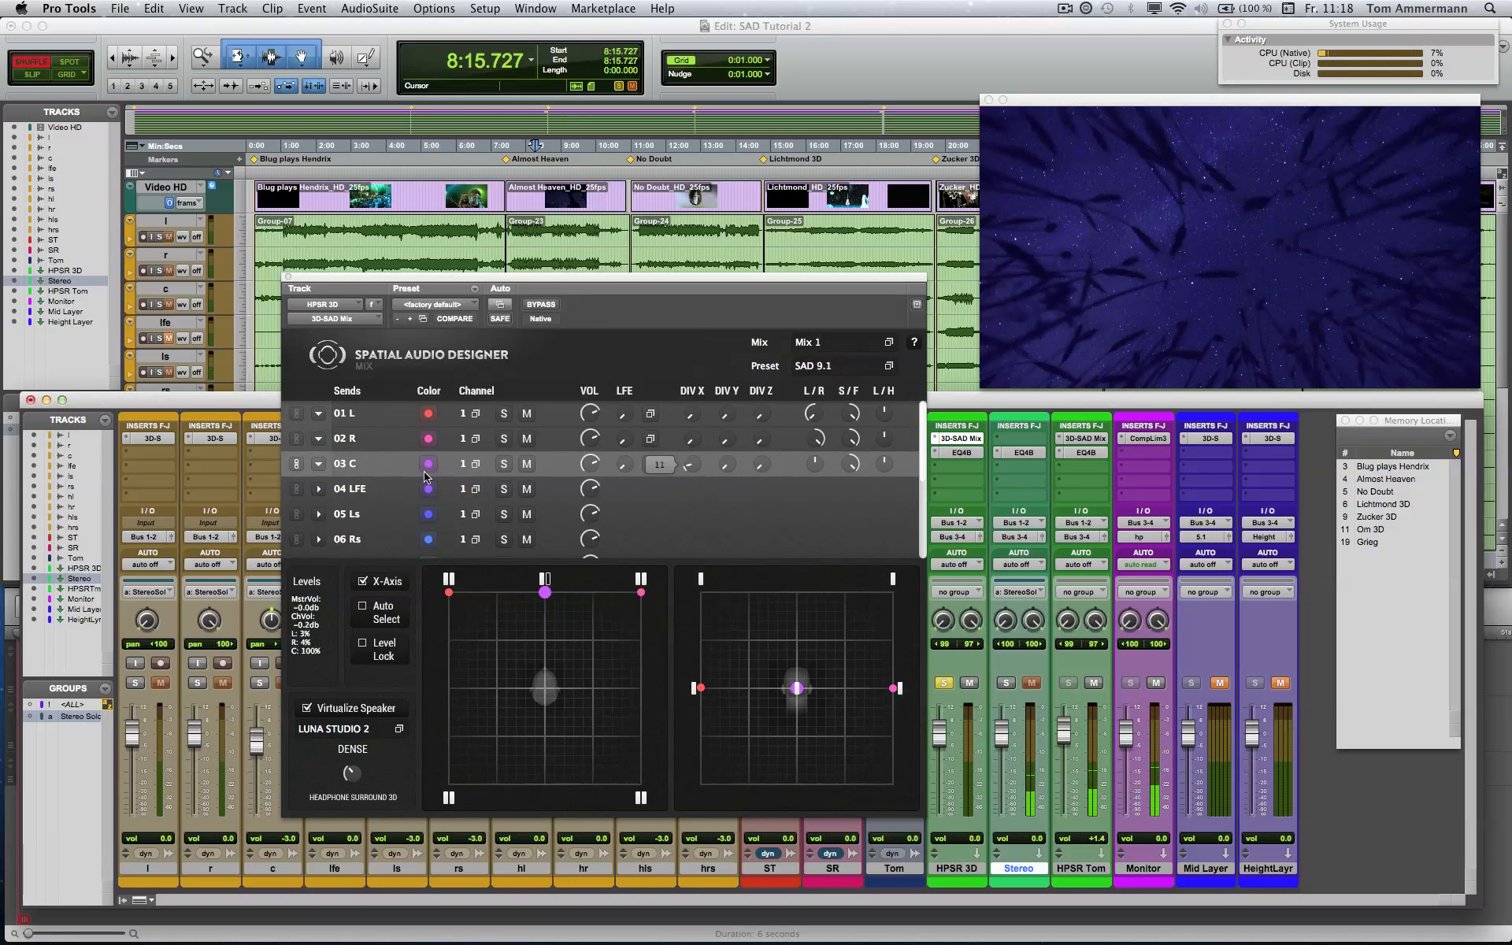
{"action": "mouse_move", "coordinate": [728, 465]}
{"action": "left_click_drag", "start_coordinate": [729, 464], "coordinate": [728, 445]}
{"action": "left_click", "coordinate": [726, 464], "text": "alt"}
{"action": "left_click_drag", "start_coordinate": [768, 469], "coordinate": [846, 470]}
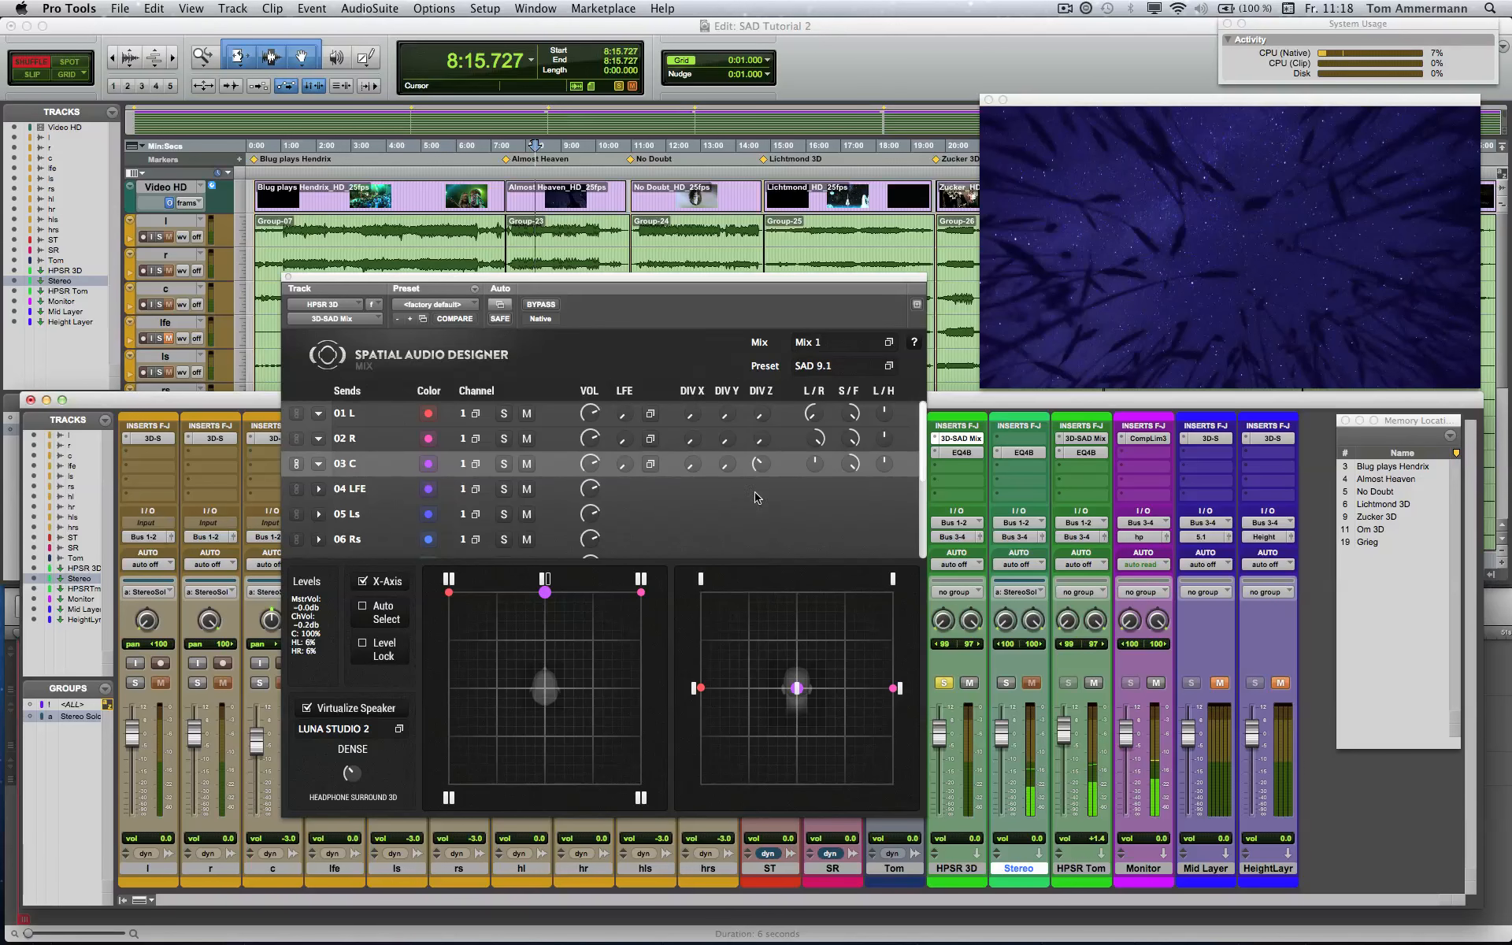
{"action": "left_click", "coordinate": [762, 466], "text": "alt"}
Step: Try moving the 03 C source in the position view and with its L/R control, and reset it to the centre
{"action": "mouse_move", "coordinate": [544, 591]}
{"action": "left_mouse_down"}
{"action": "mouse_move", "coordinate": [504, 592]}
{"action": "mouse_move", "coordinate": [545, 591]}
{"action": "left_mouse_up"}
{"action": "left_click_drag", "start_coordinate": [814, 464], "coordinate": [805, 468]}
{"action": "left_click", "coordinate": [788, 464]}
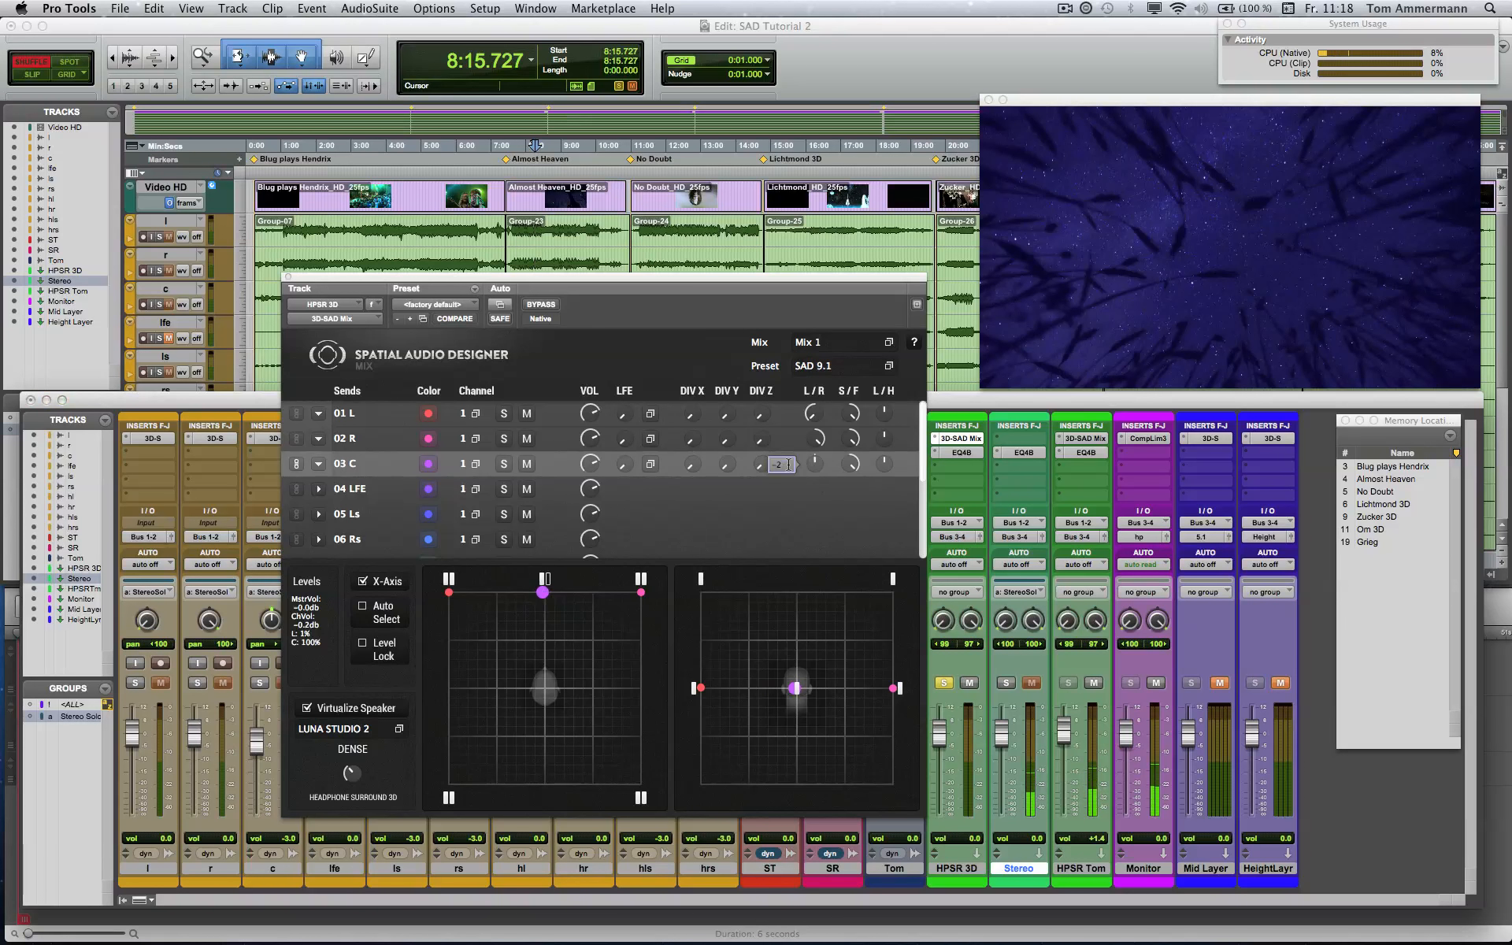
{"action": "left_click", "coordinate": [815, 464], "text": "alt"}
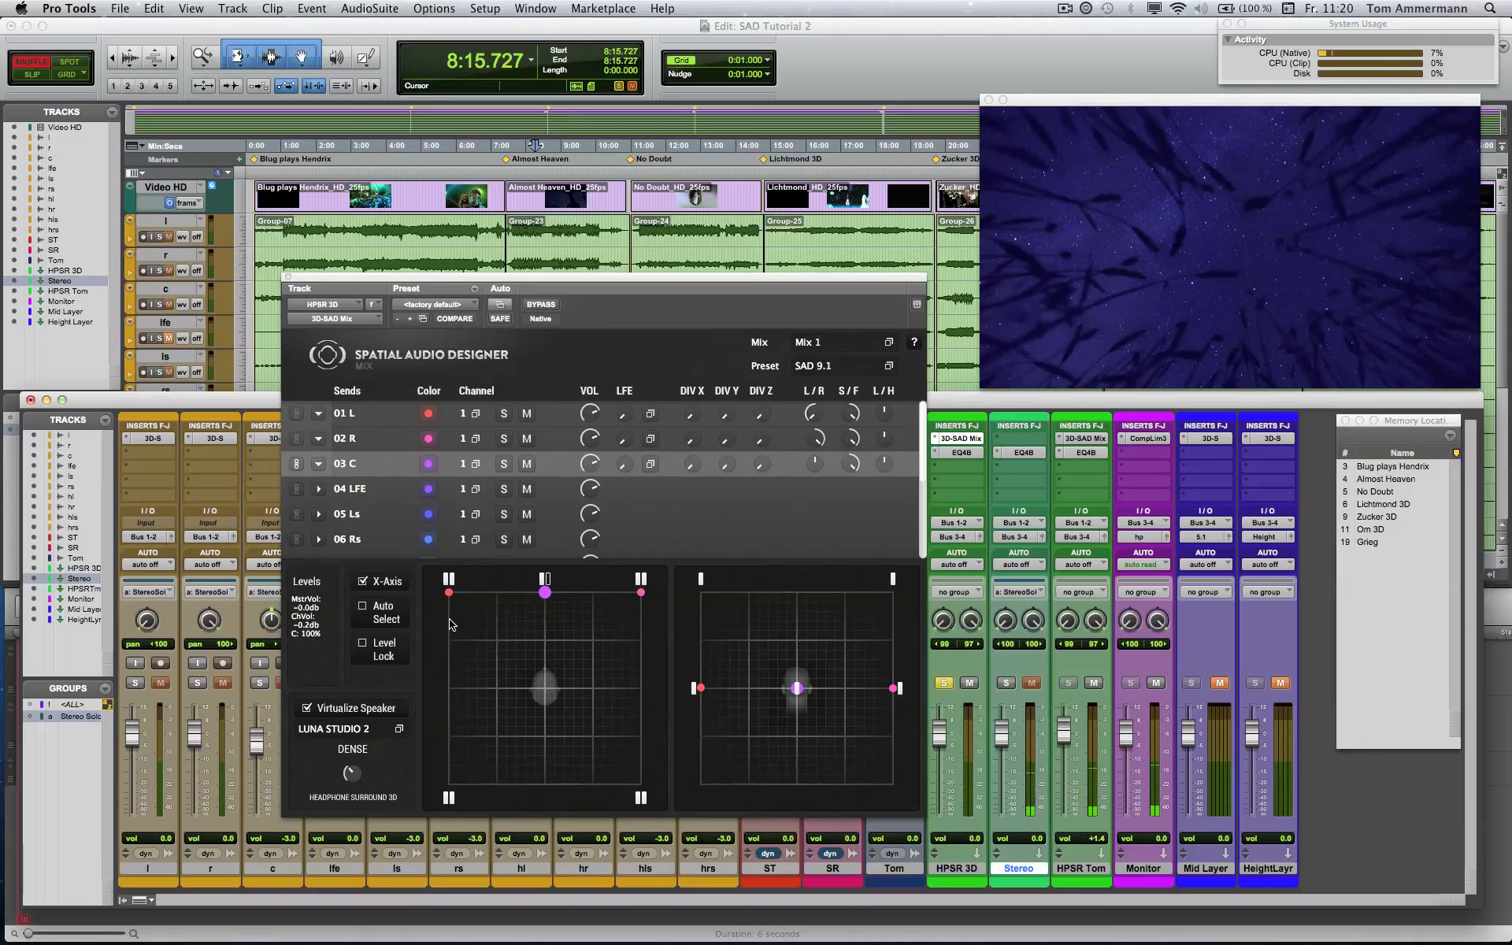
Step: Lower the centre speaker's level for 03 C to 22, and move the source to the front right and back to centre
{"action": "mouse_move", "coordinate": [447, 583]}
{"action": "mouse_move", "coordinate": [643, 581]}
{"action": "mouse_move", "coordinate": [543, 581]}
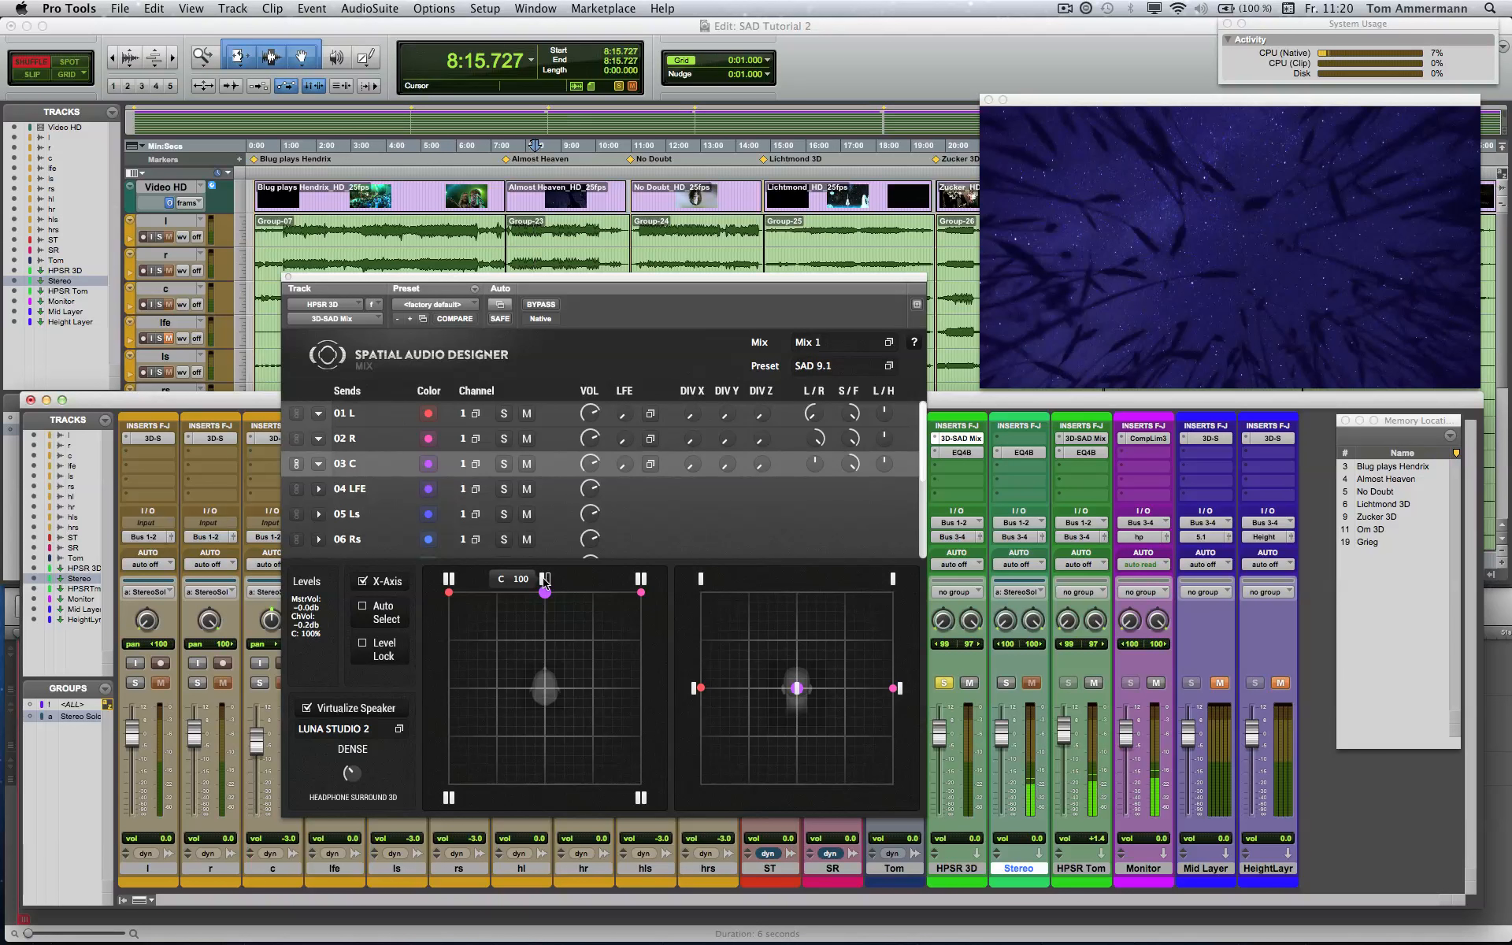
{"action": "left_click_drag", "start_coordinate": [543, 582], "coordinate": [556, 654]}
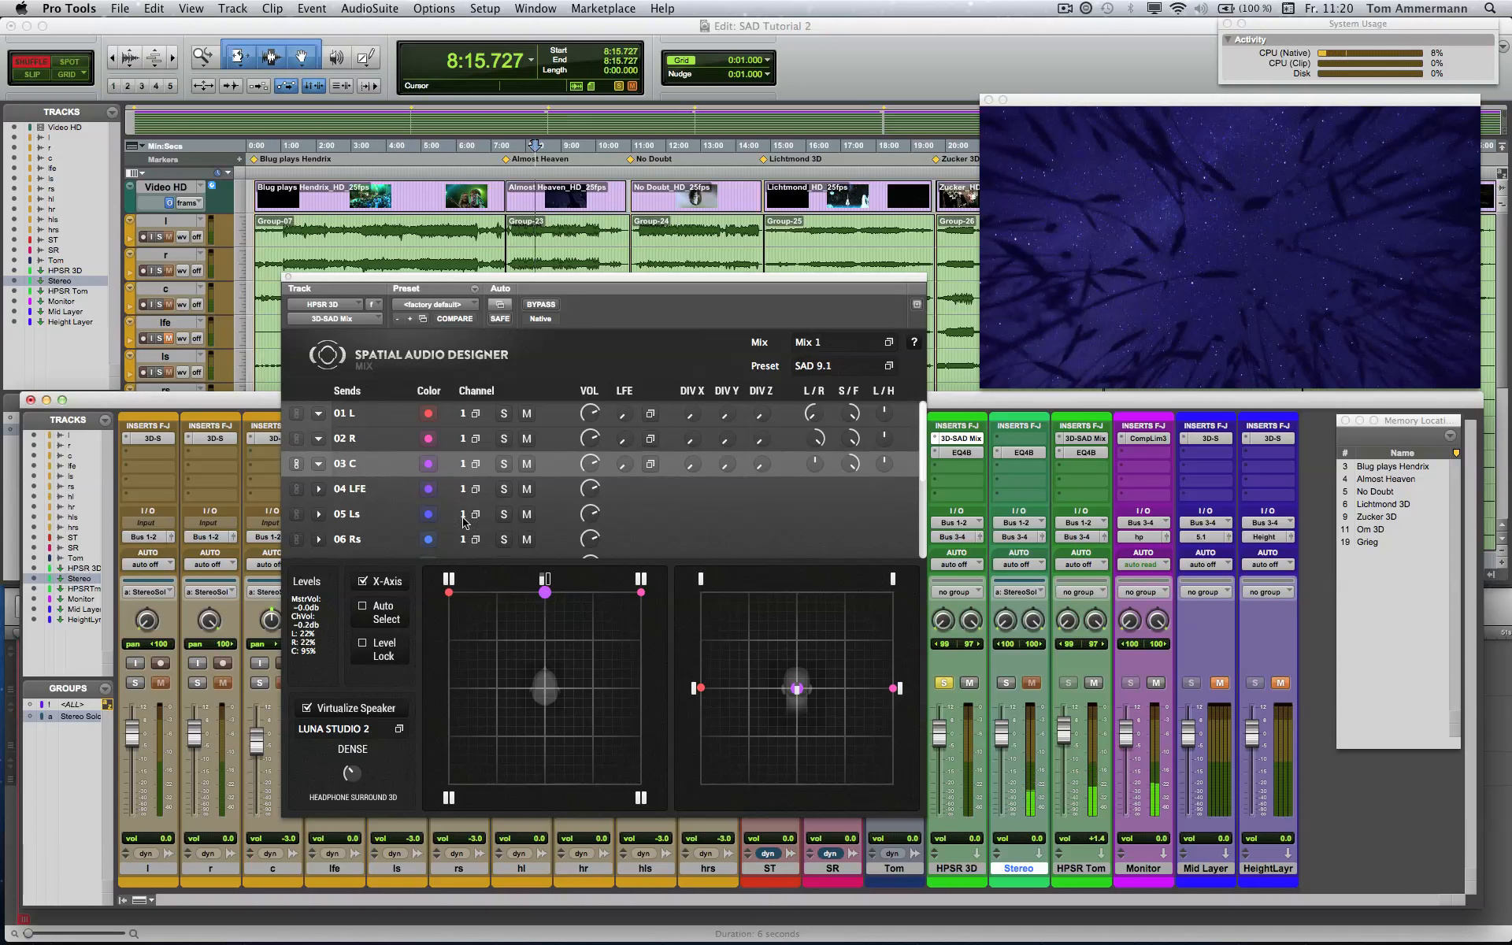
{"action": "left_click_drag", "start_coordinate": [542, 578], "coordinate": [545, 740]}
{"action": "left_click_drag", "start_coordinate": [544, 591], "coordinate": [641, 591]}
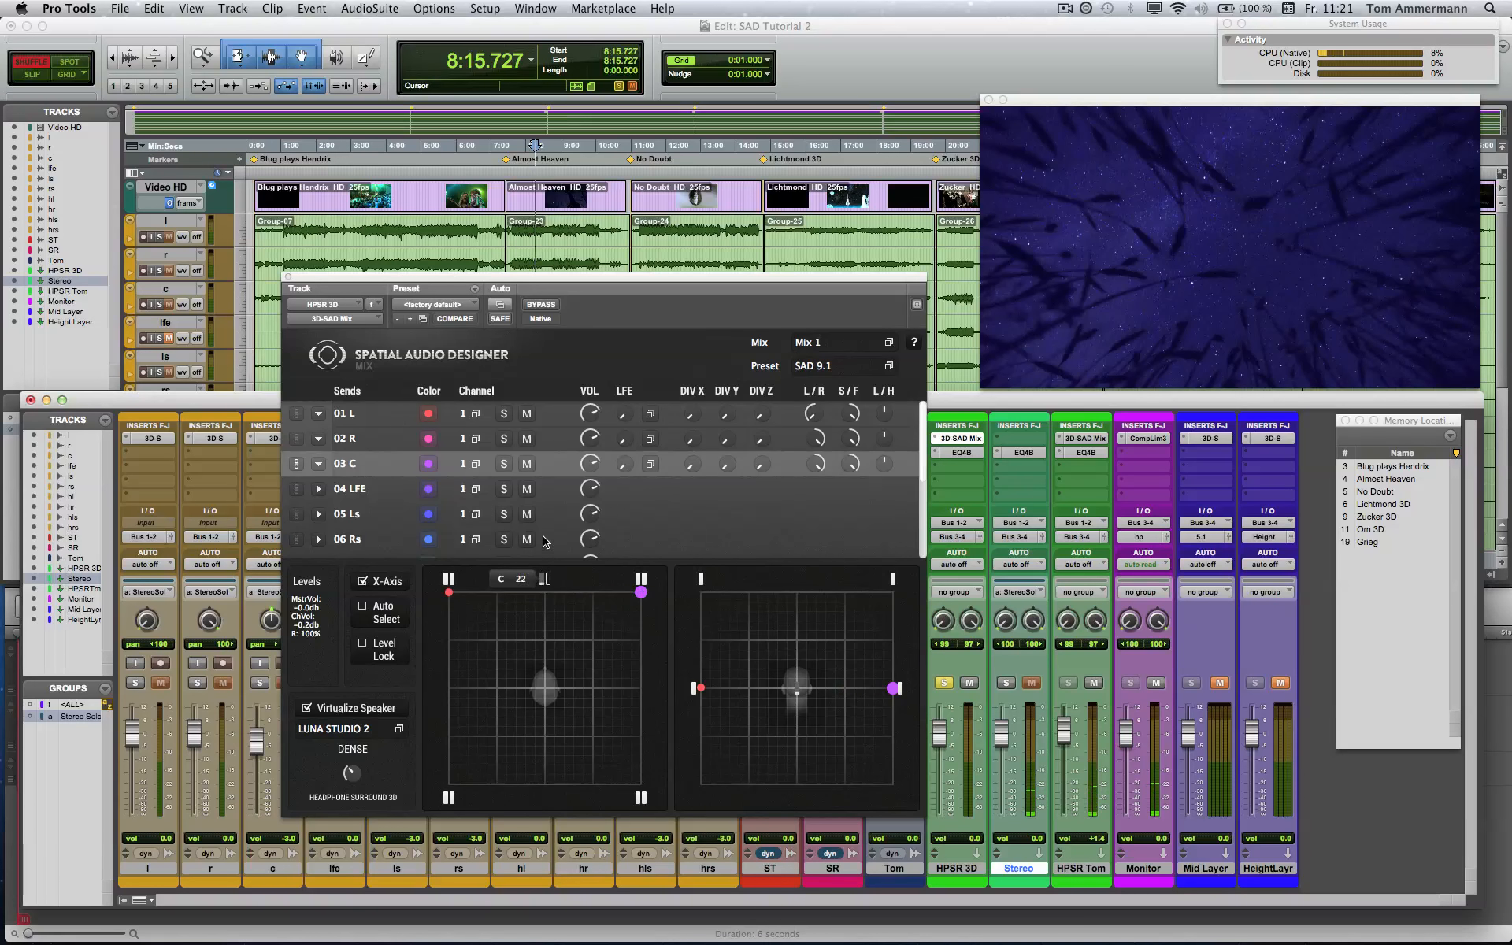
{"action": "left_click_drag", "start_coordinate": [641, 592], "coordinate": [544, 592]}
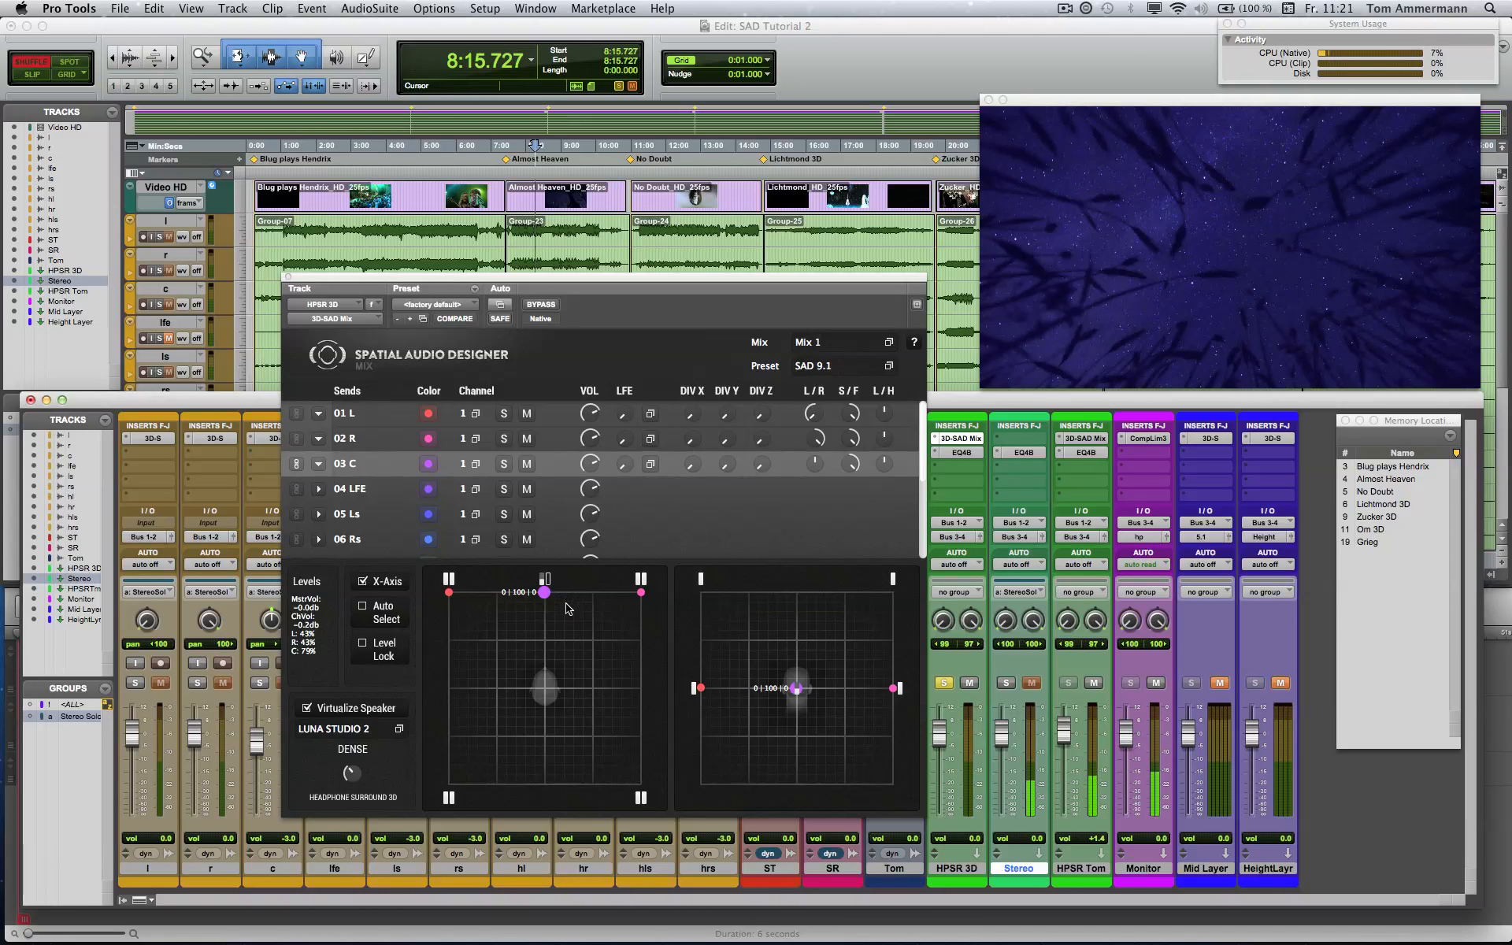
Step: Reset the centre speaker's level for 03 C to 100, mute it to 0 and restore it to 100
{"action": "mouse_move", "coordinate": [542, 587]}
{"action": "double_click", "coordinate": [542, 583]}
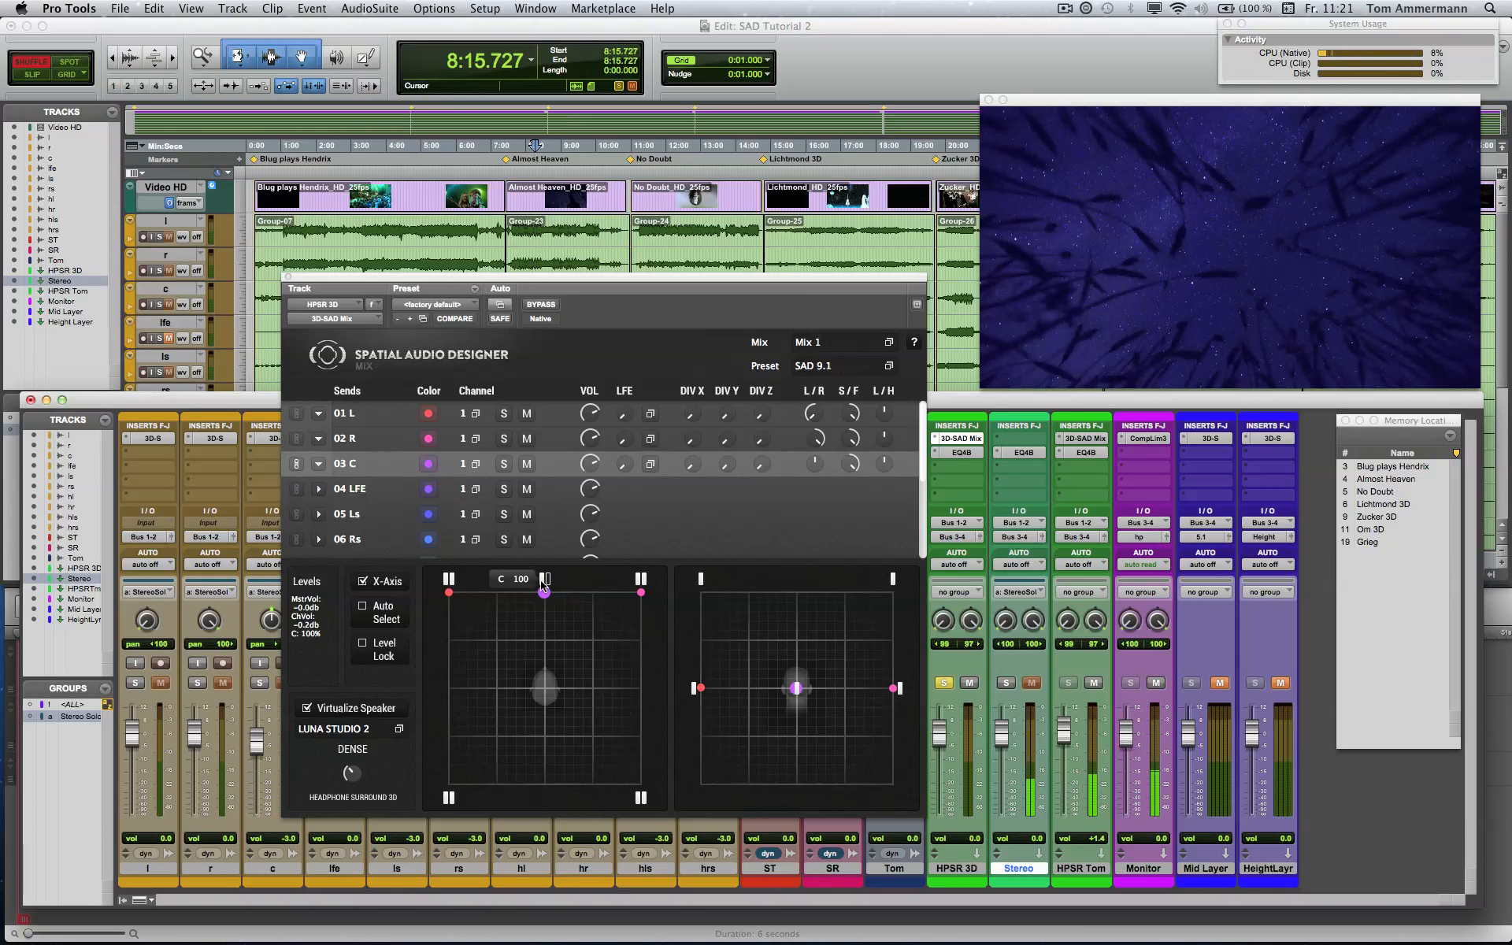
{"action": "left_click", "coordinate": [541, 583]}
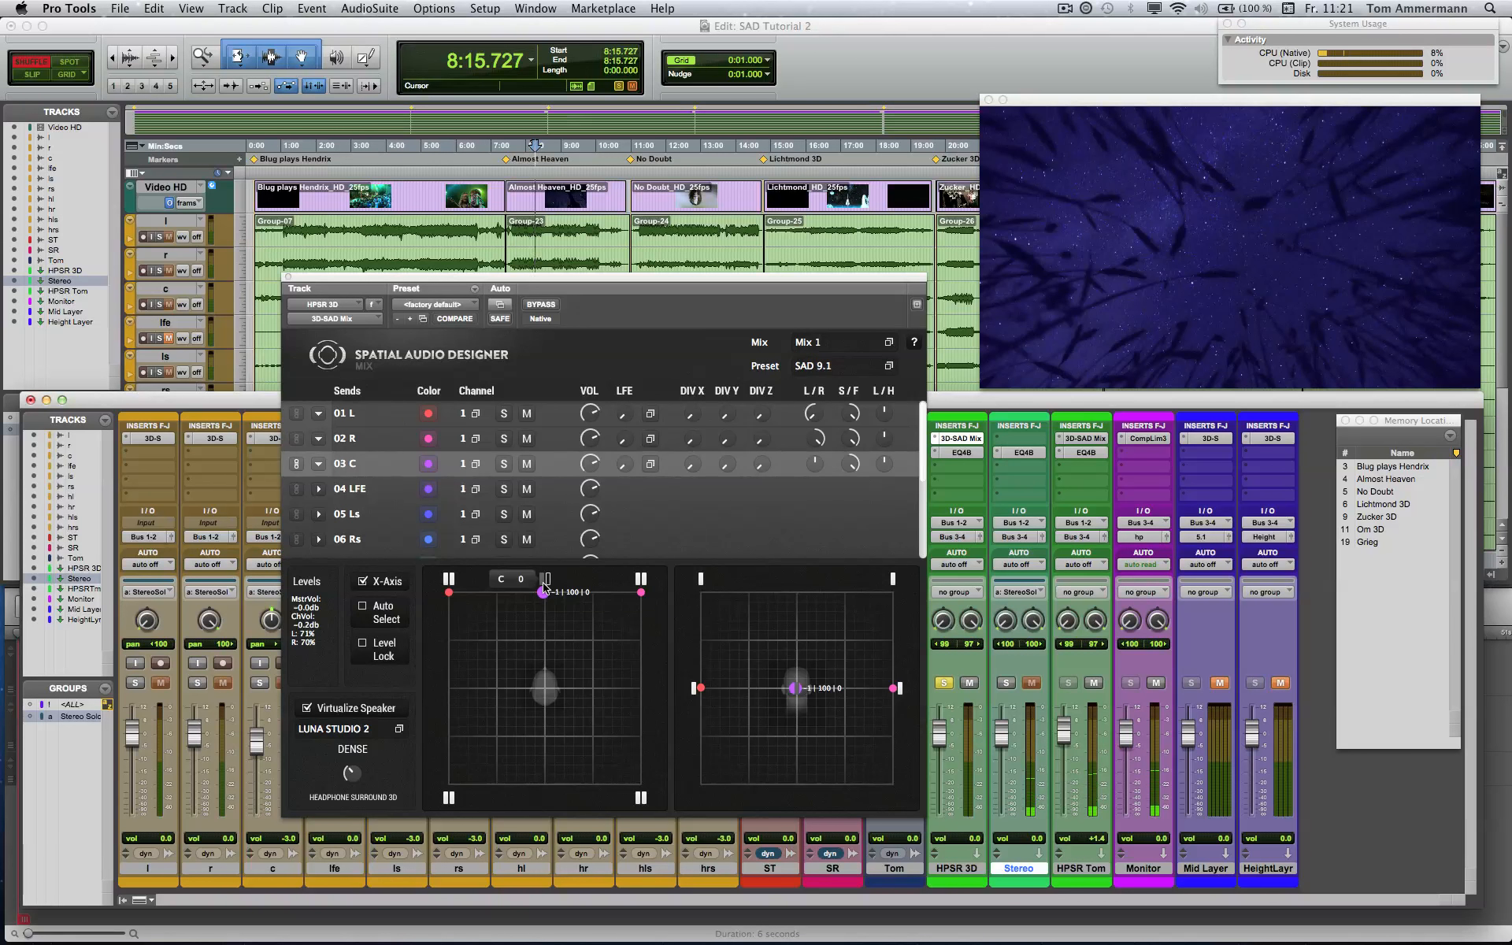
{"action": "left_click", "coordinate": [543, 585]}
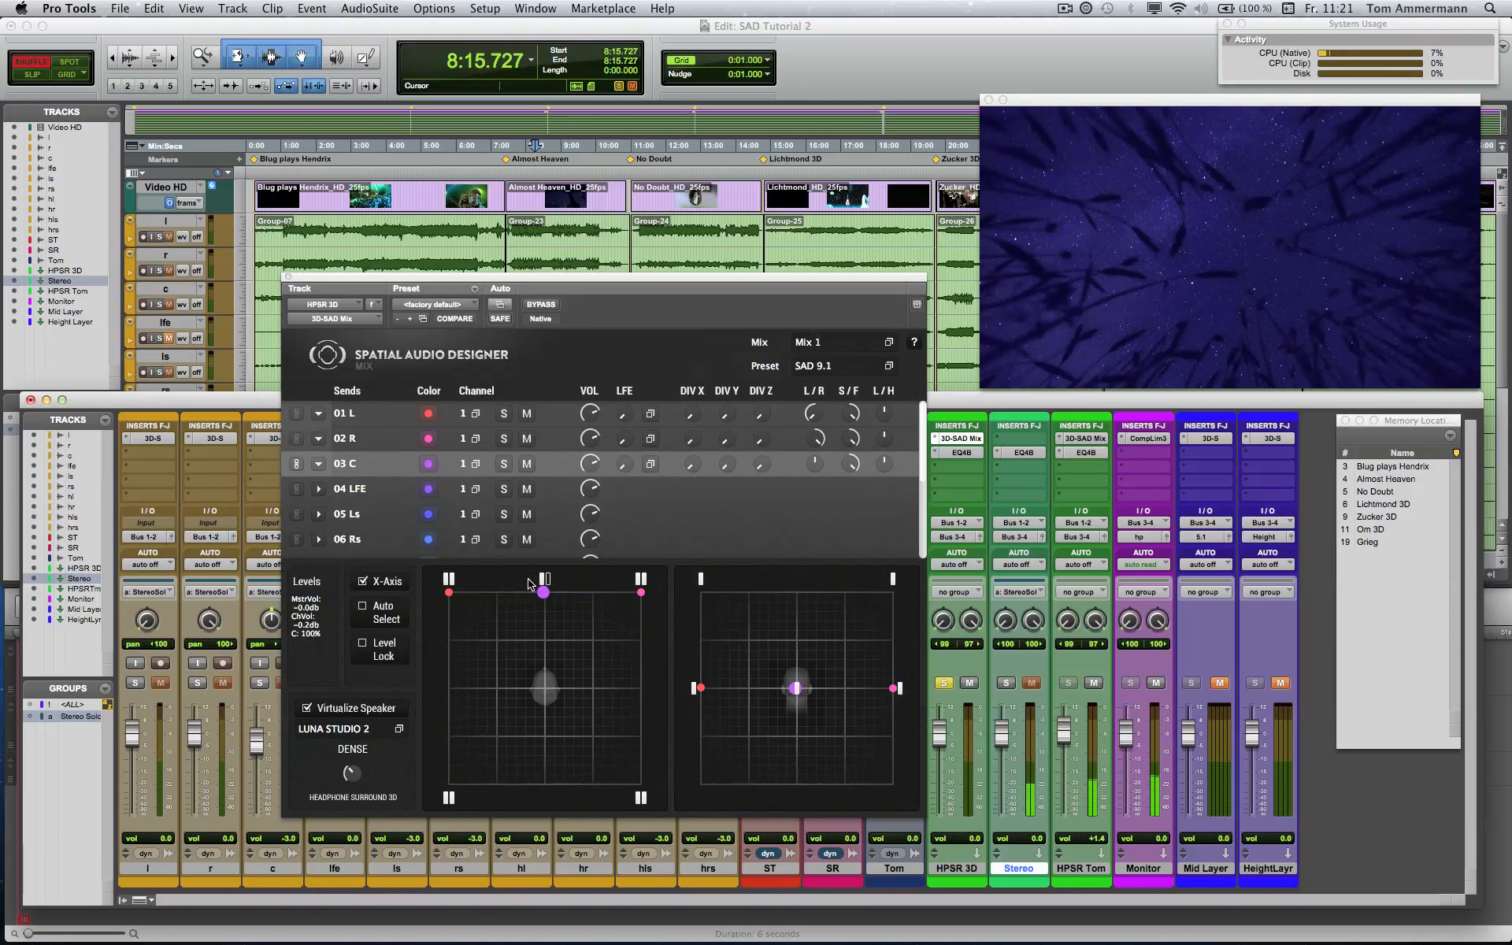
Step: Snap the 03 C source onto the front left speaker and back onto the centre speaker
{"action": "double_click", "coordinate": [522, 578]}
{"action": "left_click", "coordinate": [448, 584]}
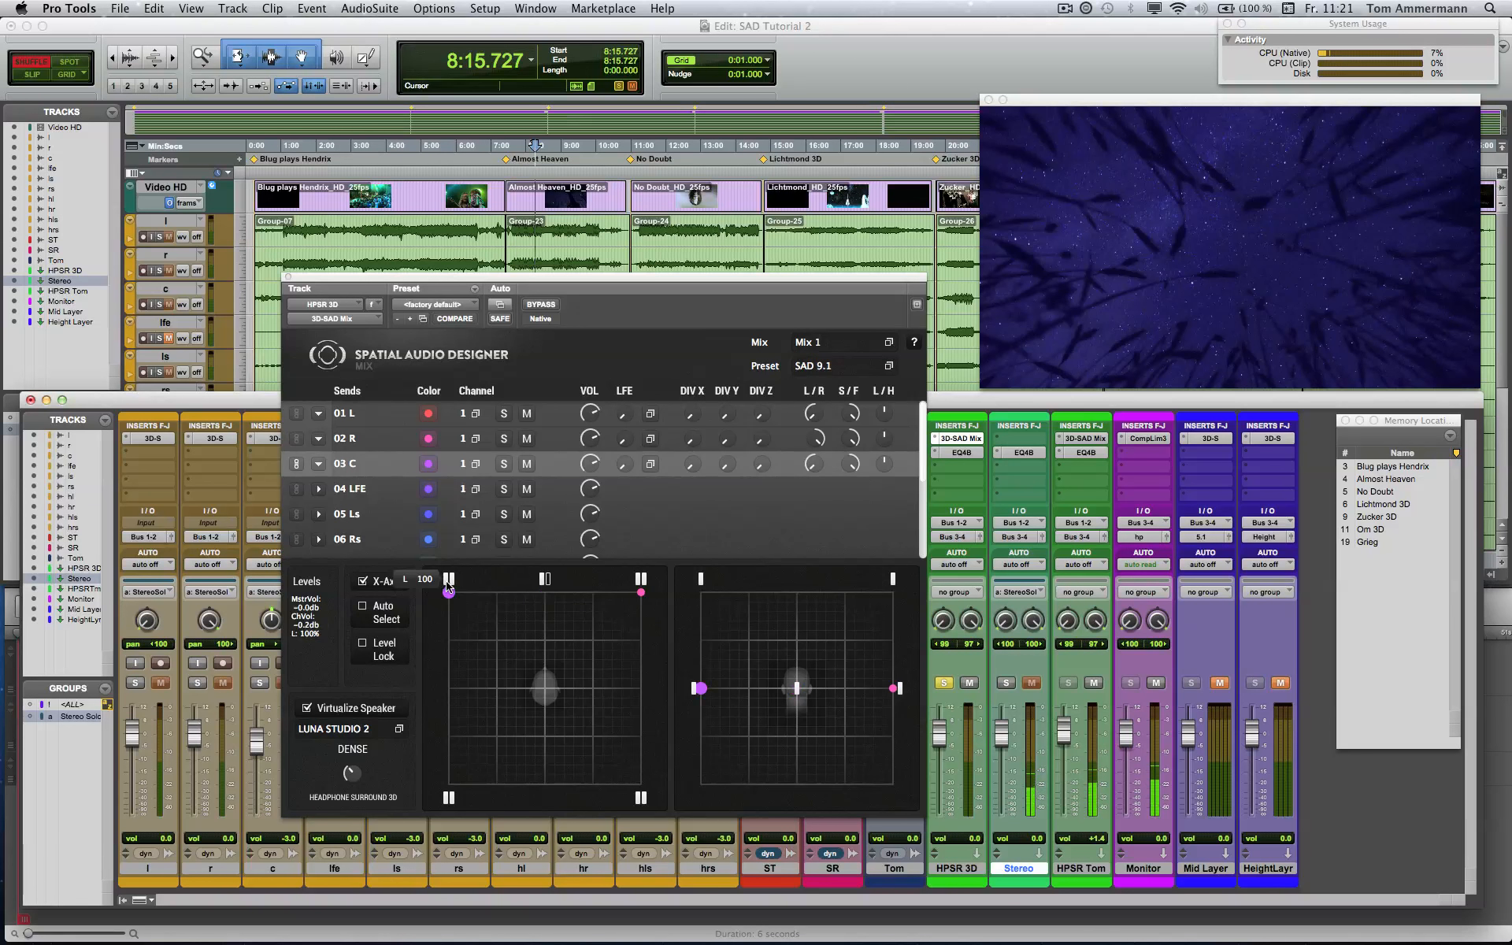
{"action": "left_click", "coordinate": [544, 582]}
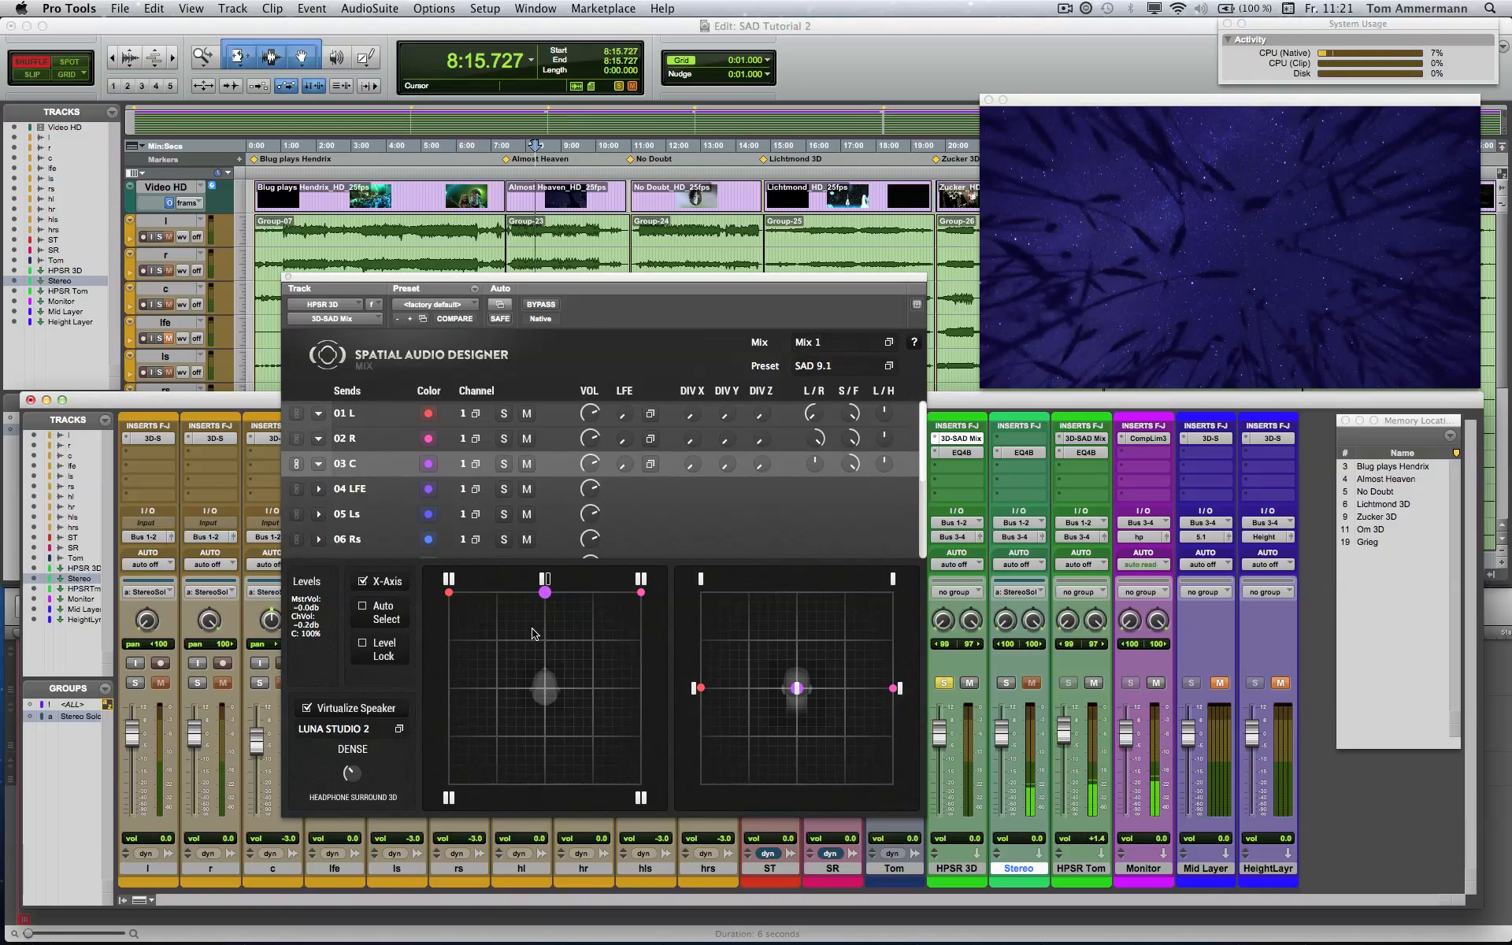
Step: Move the 03 C source with the X-Axis option turned off for comparison, and turn the option back on
{"action": "mouse_move", "coordinate": [544, 592]}
{"action": "left_mouse_down"}
{"action": "mouse_move", "coordinate": [574, 700]}
{"action": "mouse_move", "coordinate": [634, 693]}
{"action": "mouse_move", "coordinate": [636, 709]}
{"action": "mouse_move", "coordinate": [516, 627]}
{"action": "mouse_move", "coordinate": [544, 592]}
{"action": "left_mouse_up"}
{"action": "left_click", "coordinate": [363, 583]}
{"action": "mouse_move", "coordinate": [544, 592]}
{"action": "left_mouse_down"}
{"action": "mouse_move", "coordinate": [545, 621]}
{"action": "mouse_move", "coordinate": [545, 592]}
{"action": "left_mouse_up"}
{"action": "left_click", "coordinate": [363, 582]}
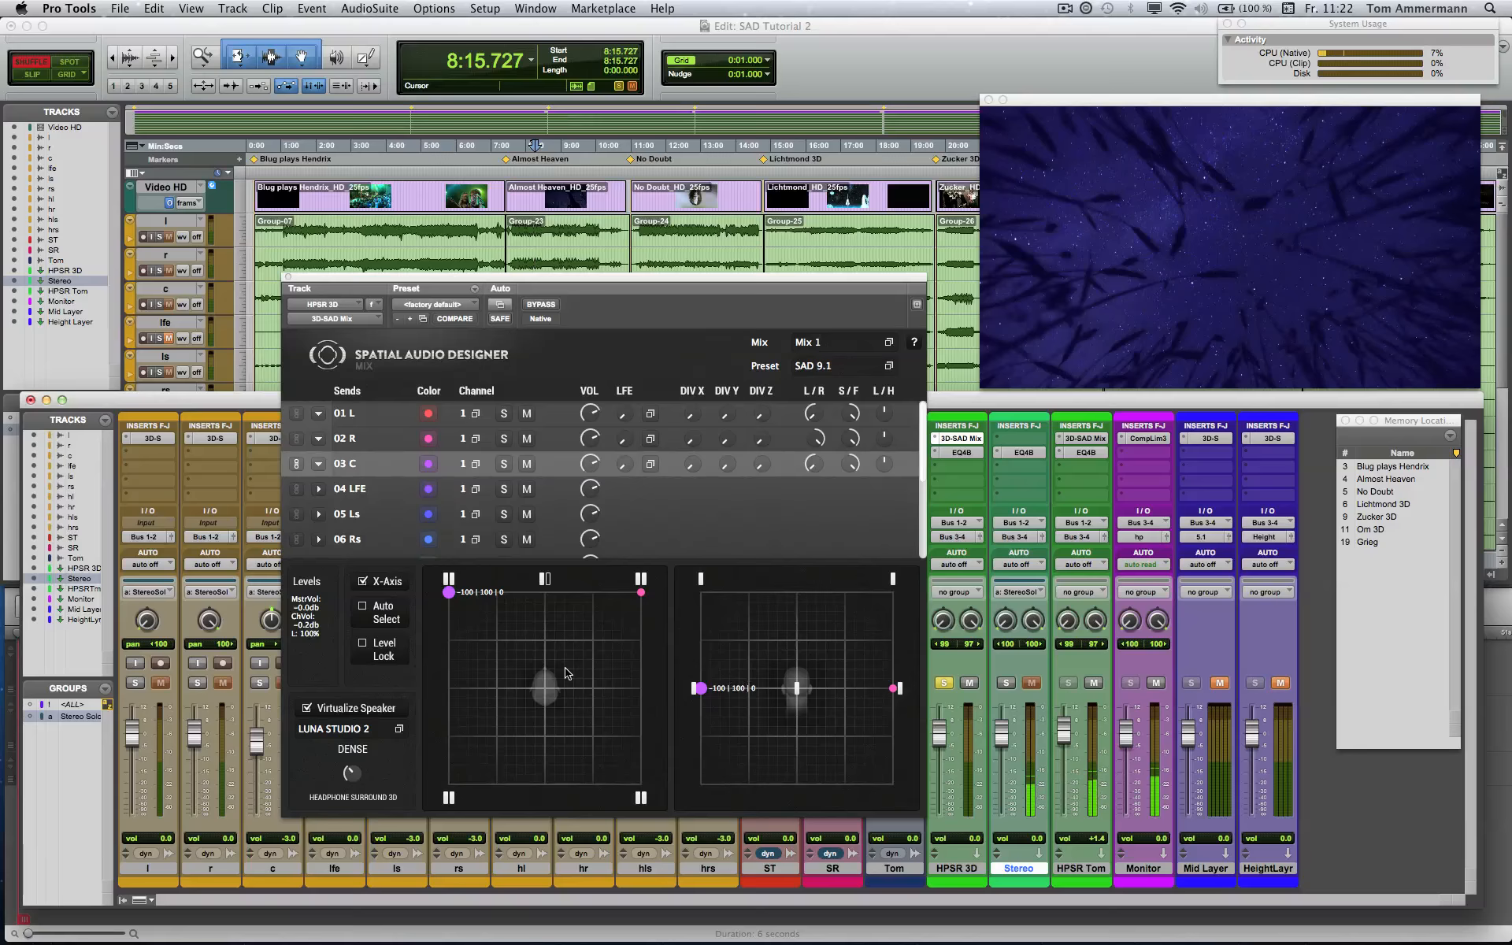
Step: Move the 03 C source towards the rear right, undo that move and place the source near the front centre at -4 | 100 | 0
{"action": "left_click_drag", "start_coordinate": [449, 591], "coordinate": [591, 747]}
{"action": "key", "text": "super+z"}
{"action": "left_click", "coordinate": [363, 608]}
{"action": "left_click", "coordinate": [364, 607]}
{"action": "left_click_drag", "start_coordinate": [475, 639], "coordinate": [541, 592]}
Step: Enable Auto Select, pick the 03 C source and bring it to 0 | 100 | 0, and turn Auto Select off
{"action": "left_click", "coordinate": [363, 606]}
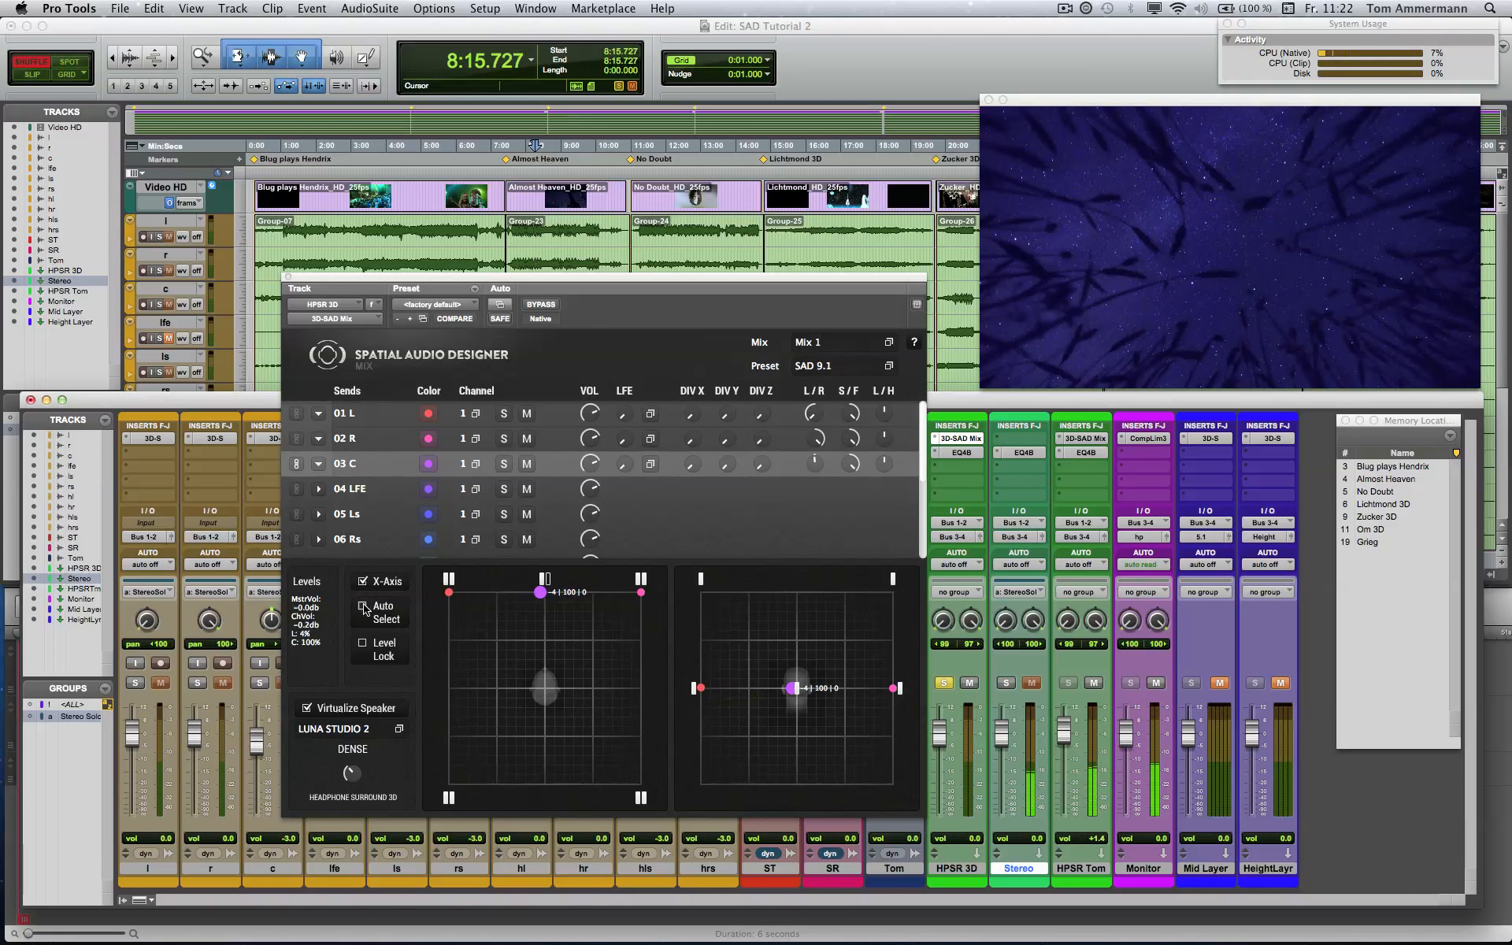
{"action": "left_click", "coordinate": [543, 594]}
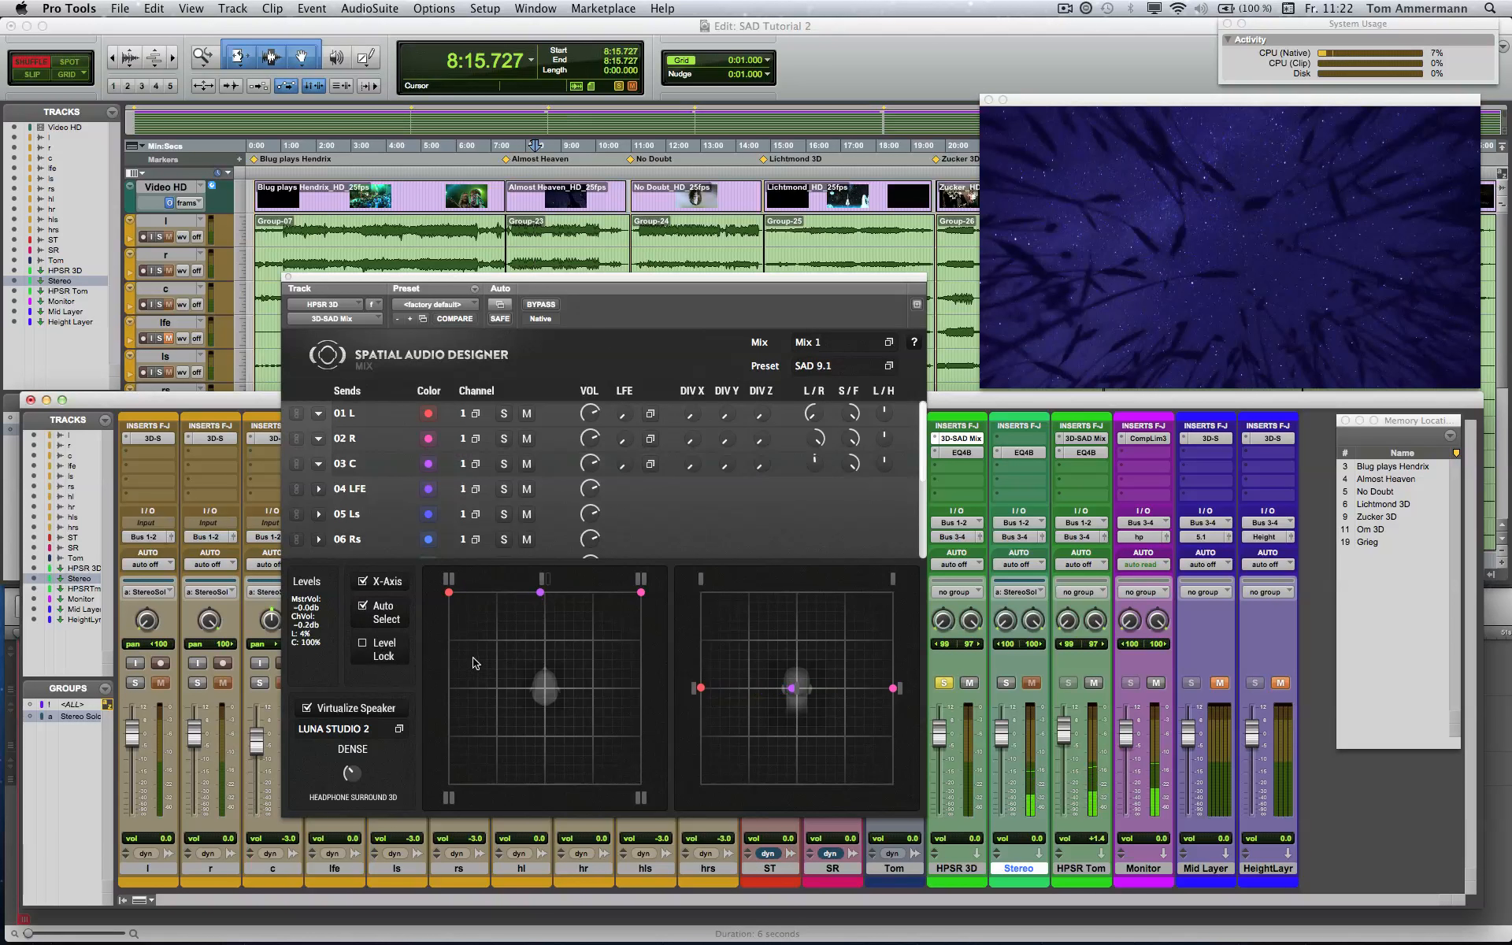
{"action": "mouse_move", "coordinate": [542, 596]}
{"action": "left_mouse_down"}
{"action": "mouse_move", "coordinate": [554, 633]}
{"action": "mouse_move", "coordinate": [620, 674]}
{"action": "mouse_move", "coordinate": [600, 622]}
{"action": "mouse_move", "coordinate": [544, 592]}
{"action": "left_mouse_up"}
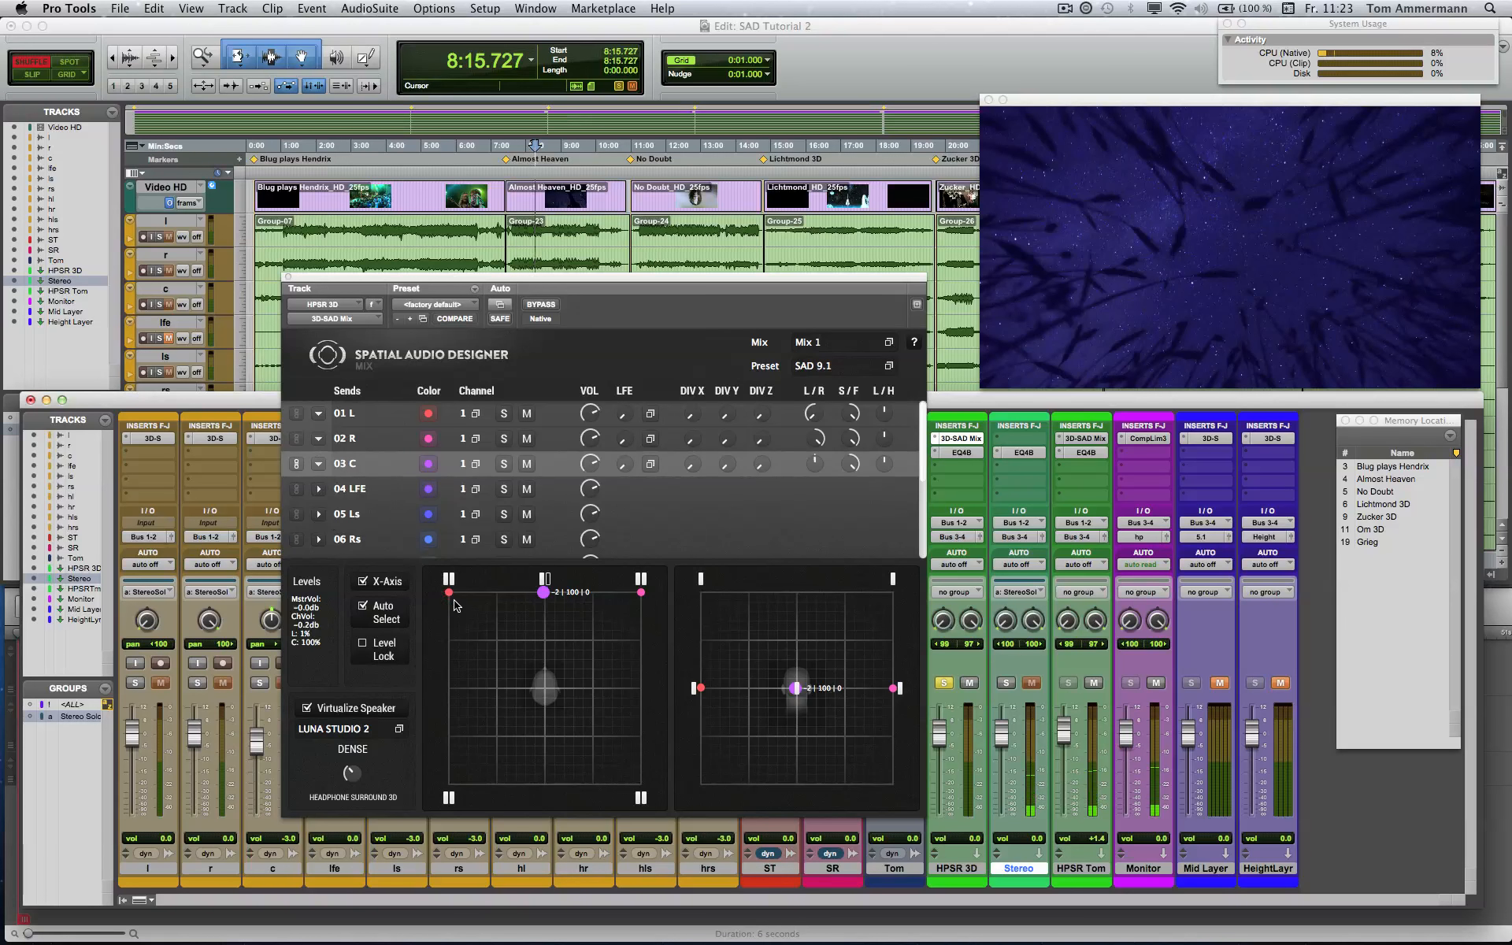
{"action": "key", "text": "super+z"}
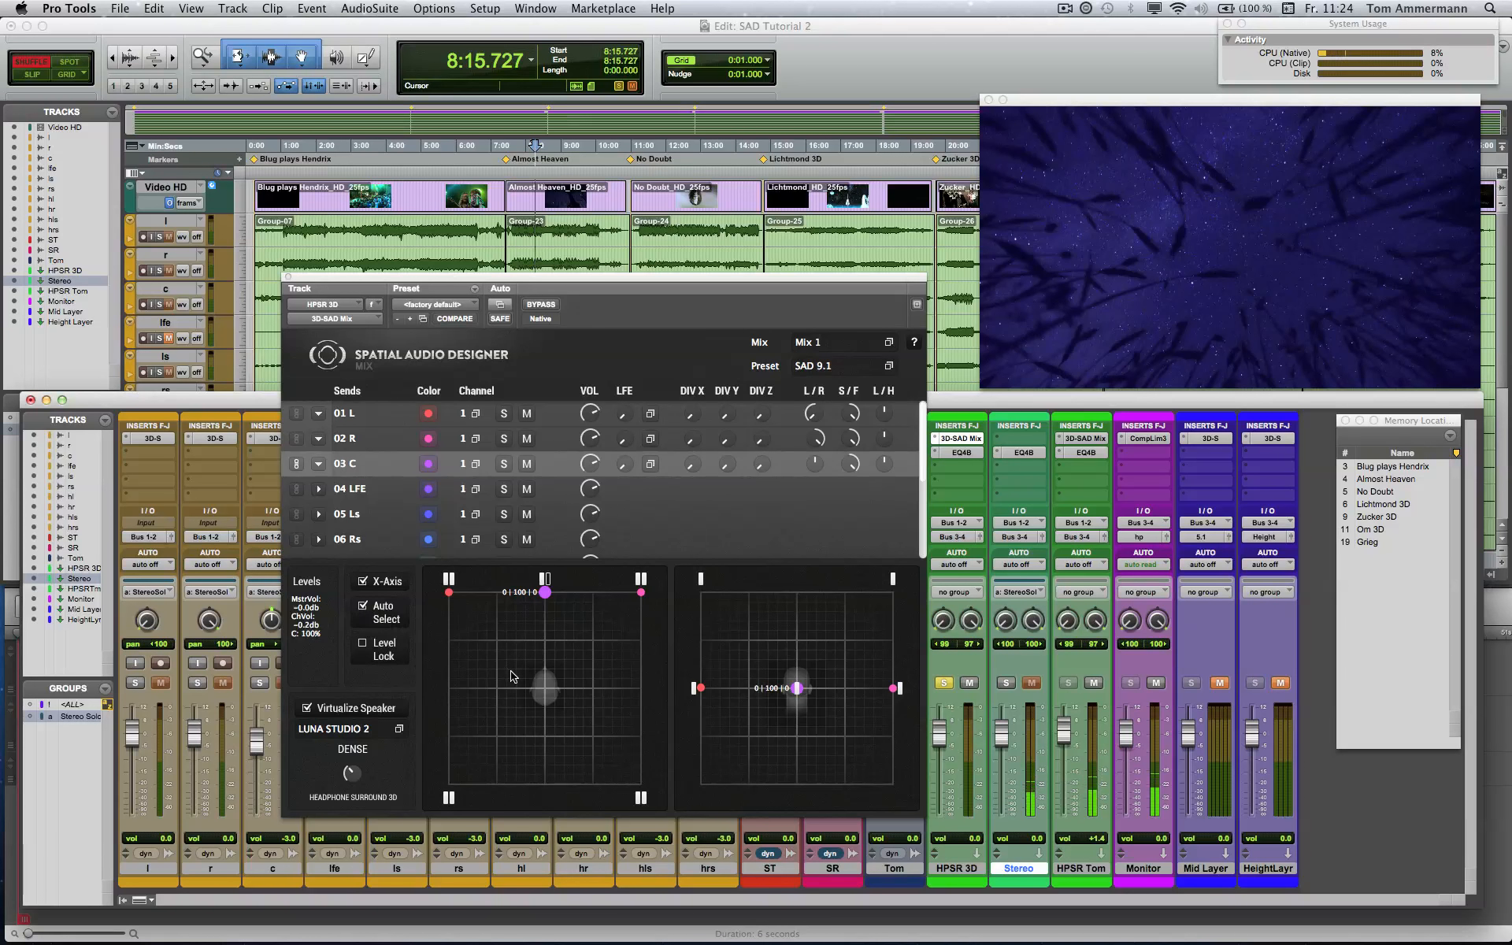
{"action": "left_click", "coordinate": [362, 607]}
Step: Switch the send selection to 02 R and back to 03 C, and enable Level Lock
{"action": "left_click", "coordinate": [381, 431]}
{"action": "left_click", "coordinate": [377, 462]}
{"action": "left_click", "coordinate": [375, 649]}
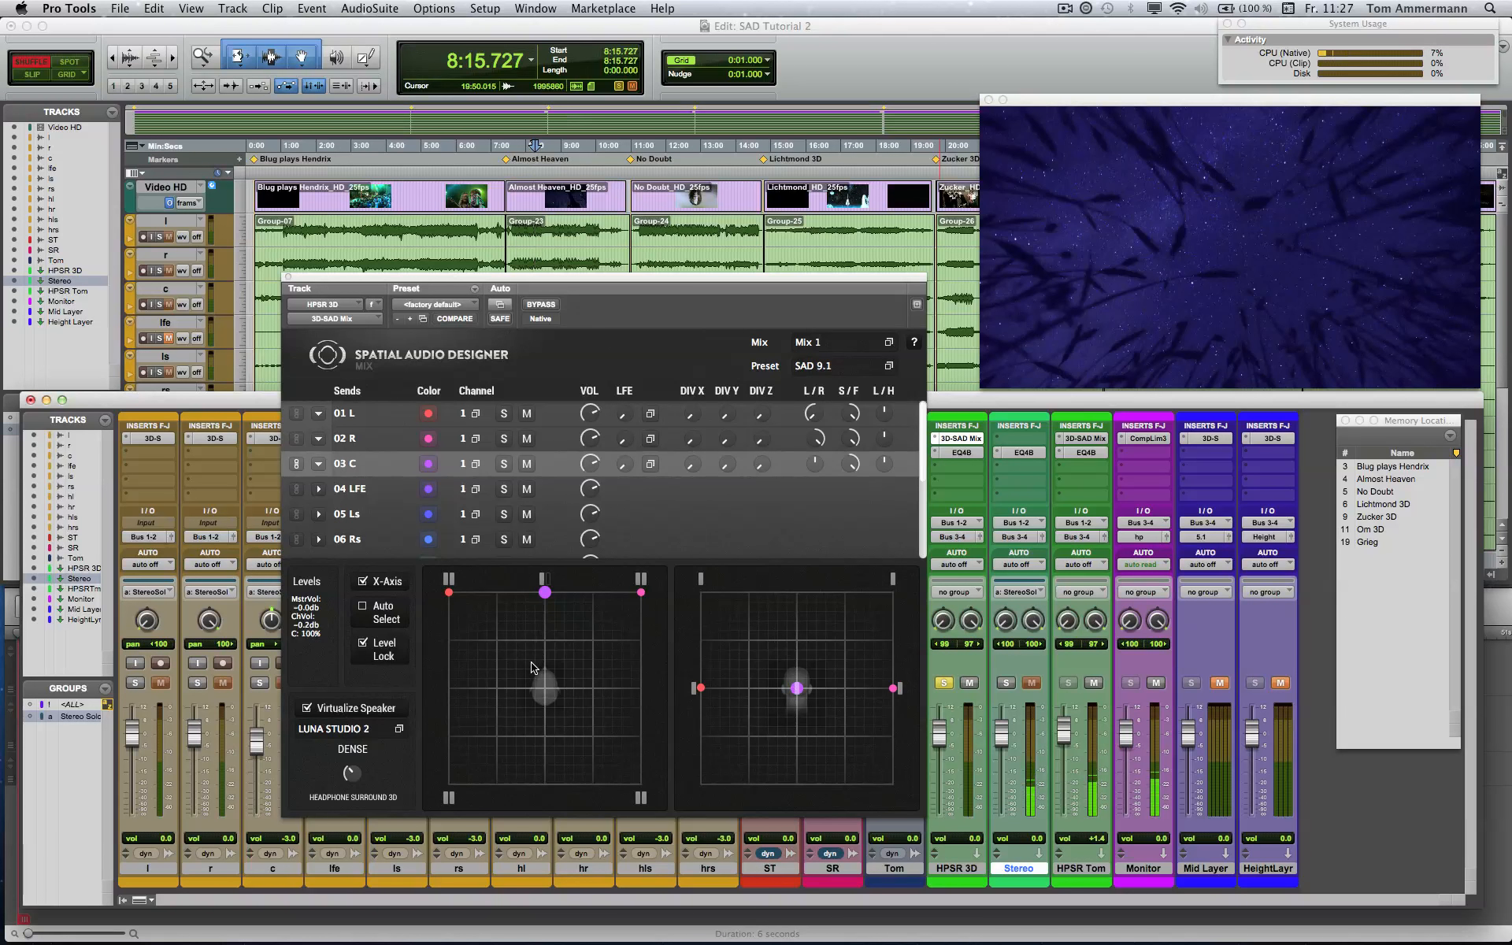
Step: Check the rooms offered for the virtualized speakers, close the list and examine the Dense control
{"action": "left_click", "coordinate": [400, 729]}
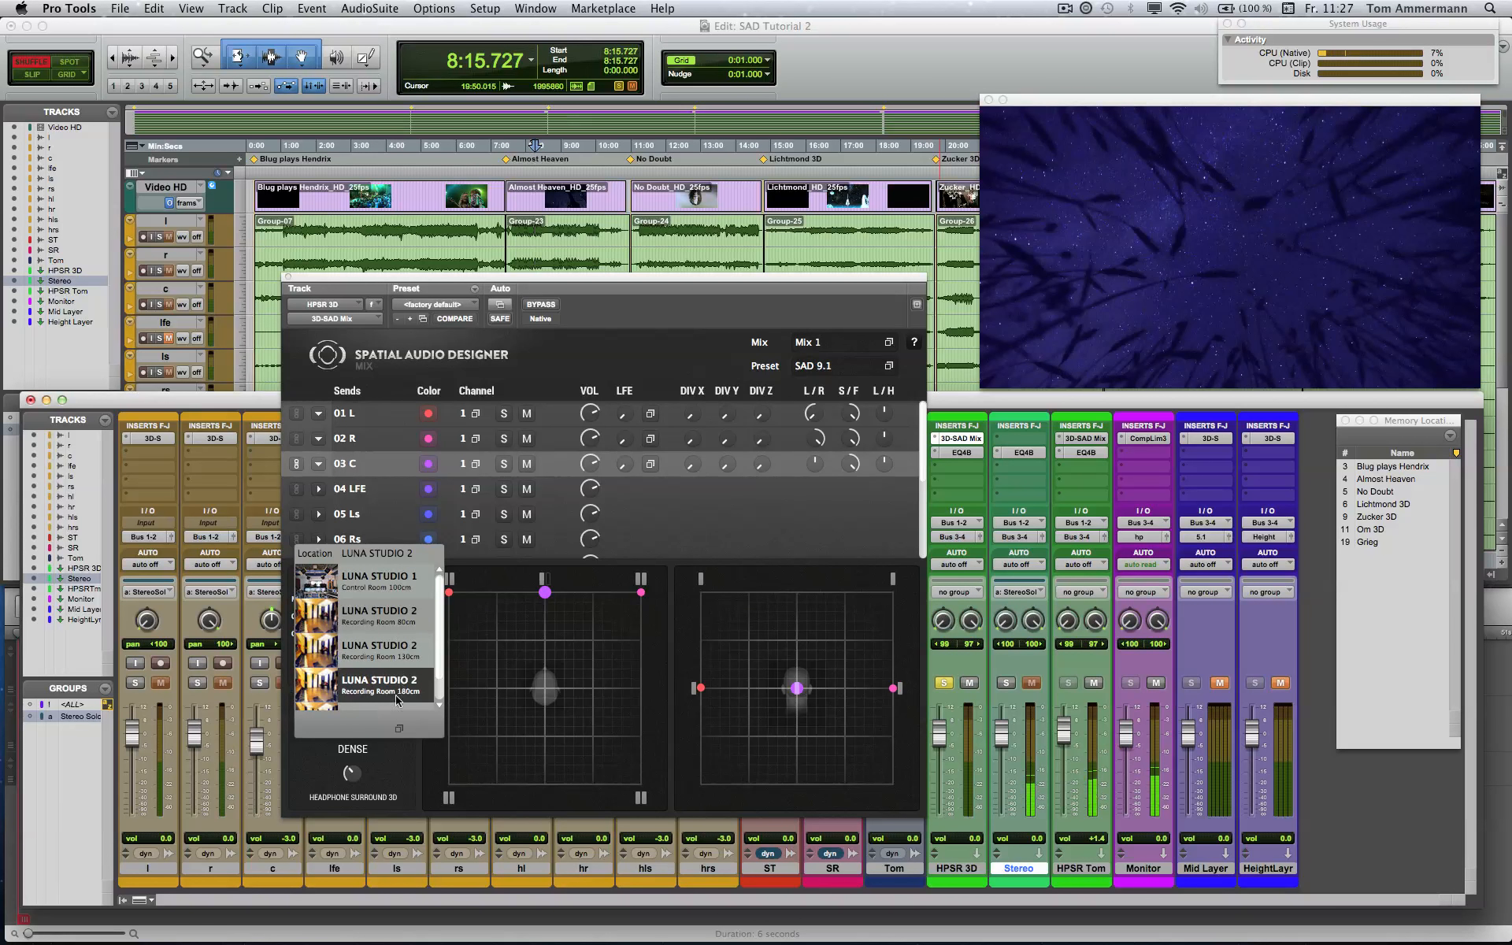
{"action": "left_click", "coordinate": [399, 730]}
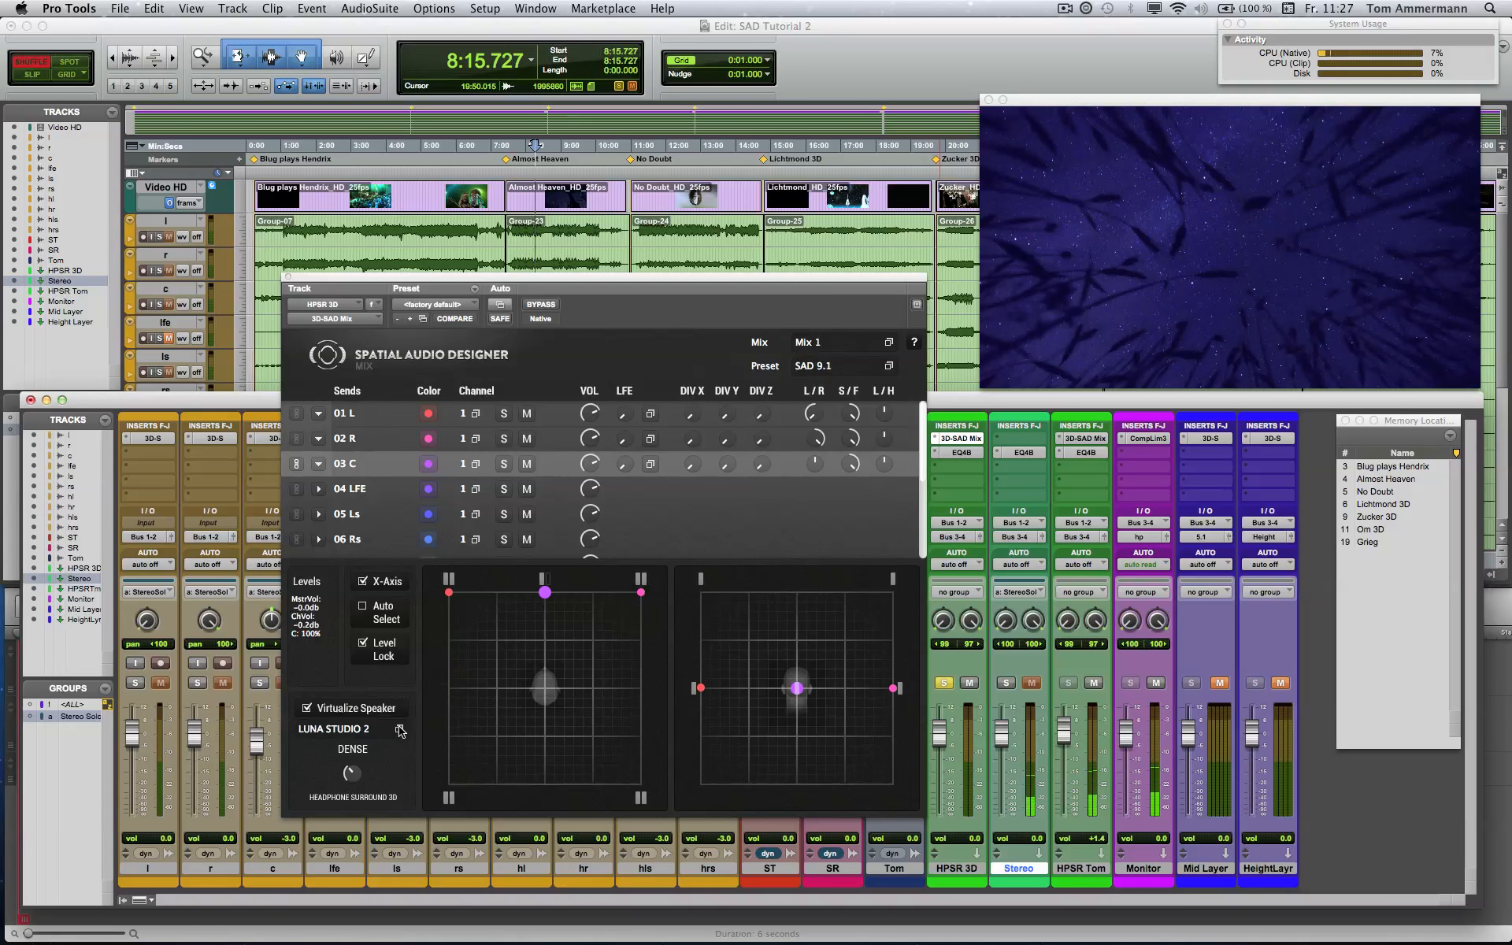
{"action": "mouse_move", "coordinate": [352, 775]}
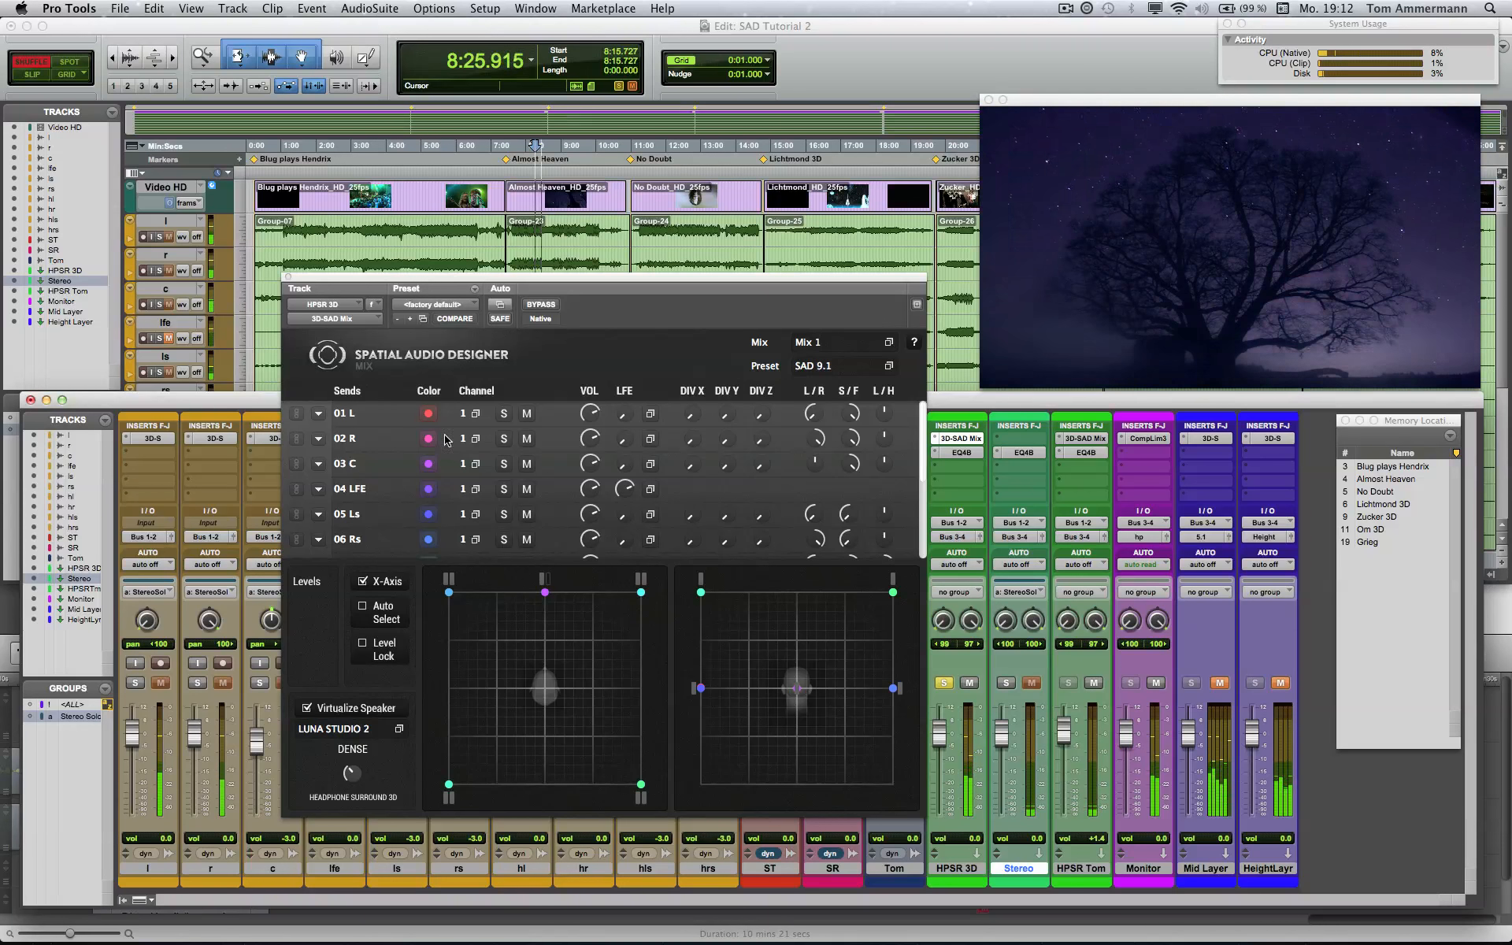
Step: Solo the Stereo track for comparison and return the solo to the HPSR 3D track
{"action": "left_click", "coordinate": [1005, 682]}
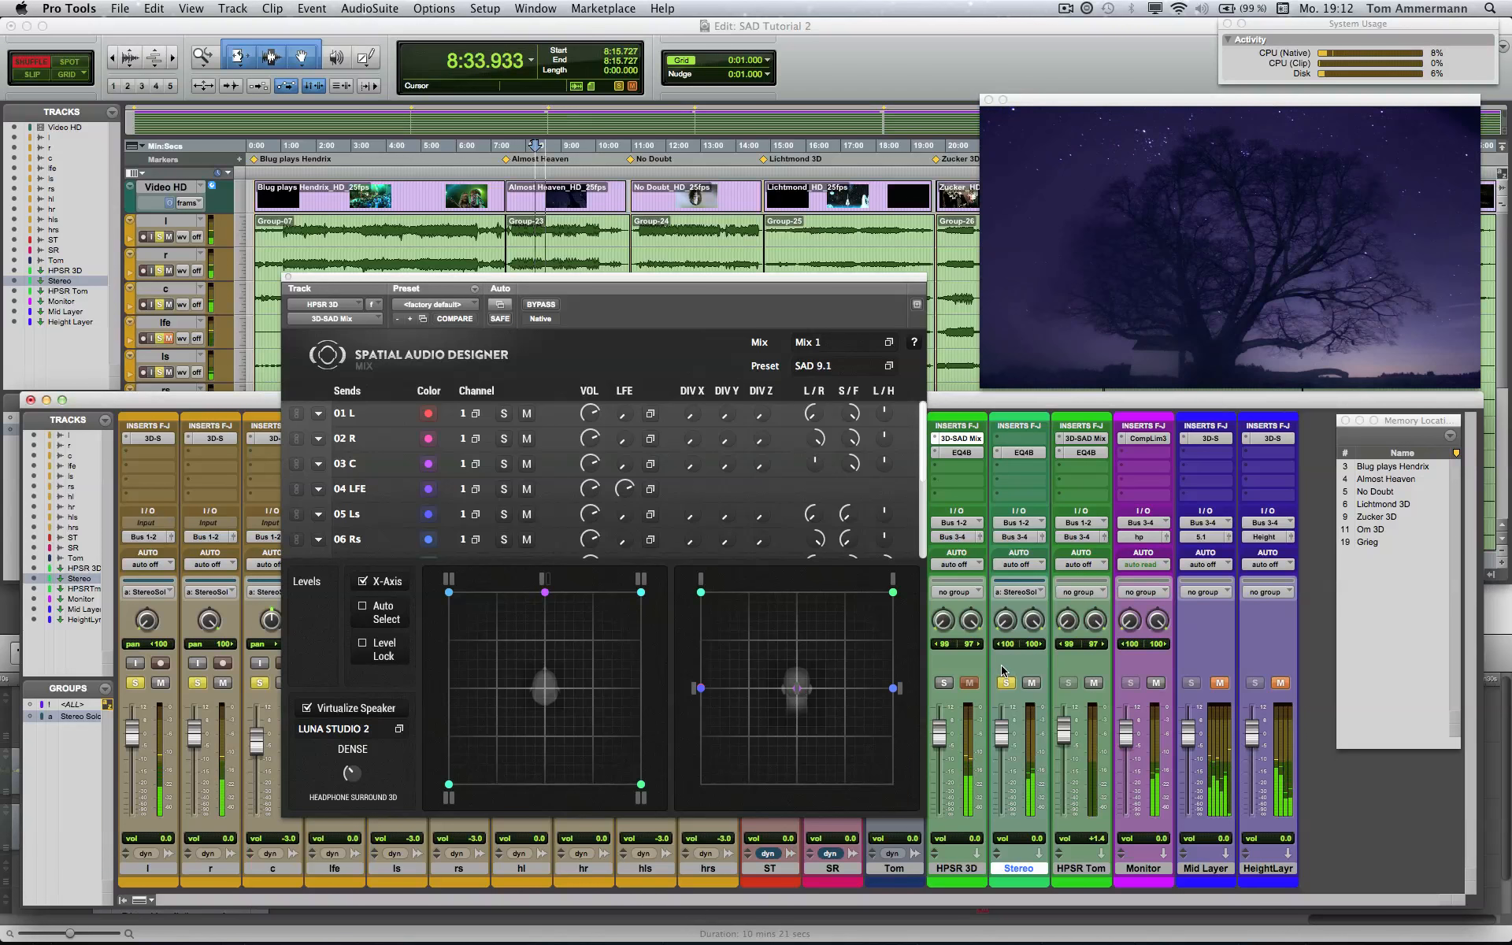
{"action": "left_click", "coordinate": [943, 682]}
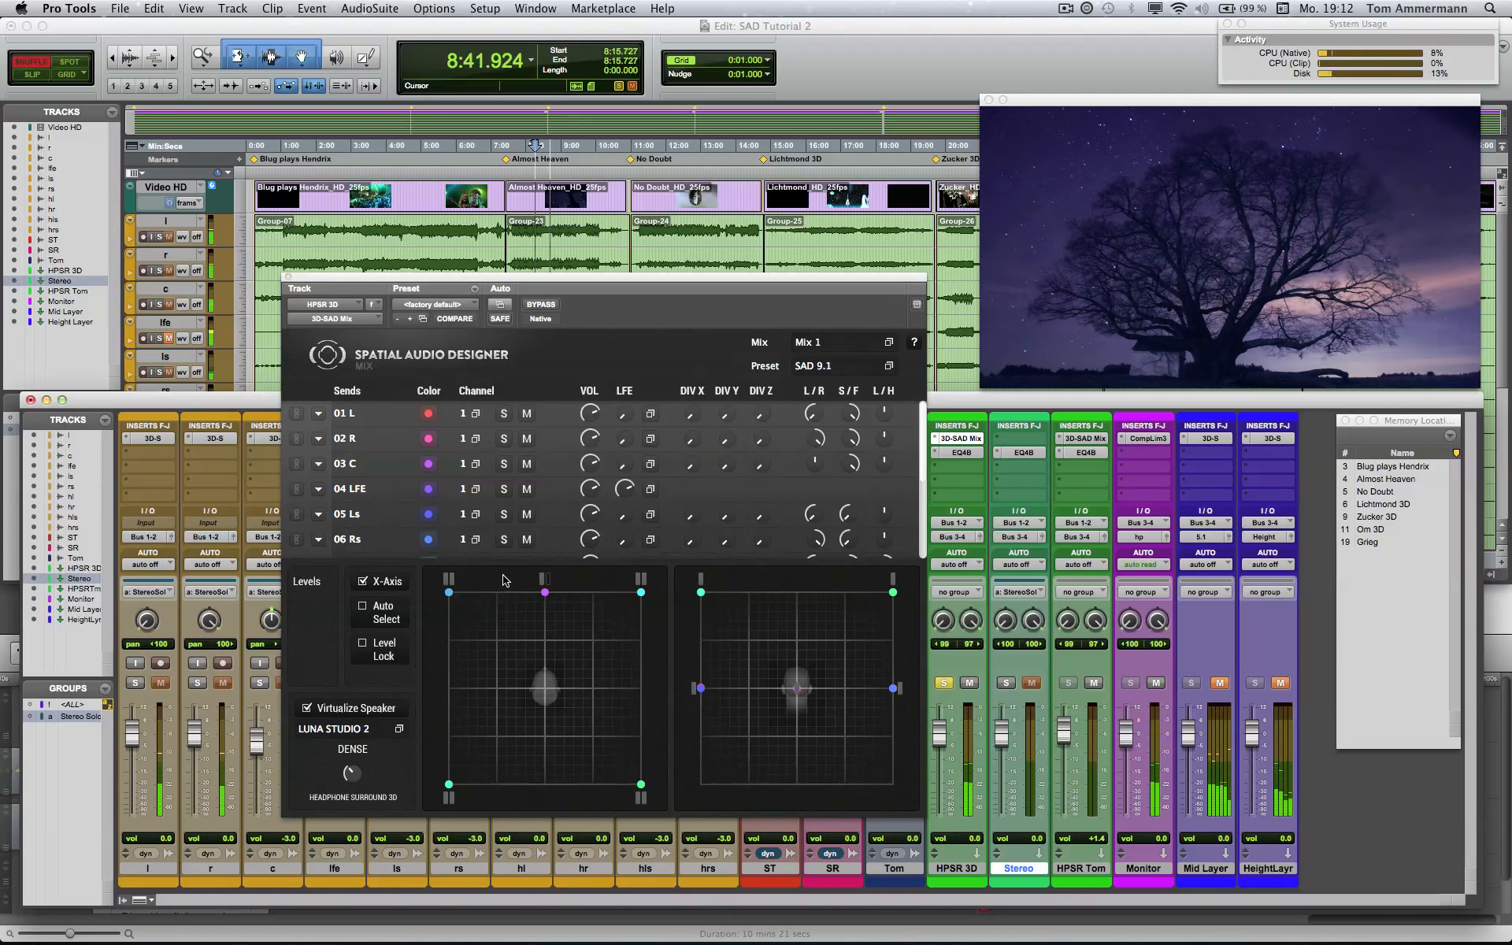
Step: Solo the 01 L and 03 C sends during playback and release both solos
{"action": "left_click", "coordinate": [504, 414]}
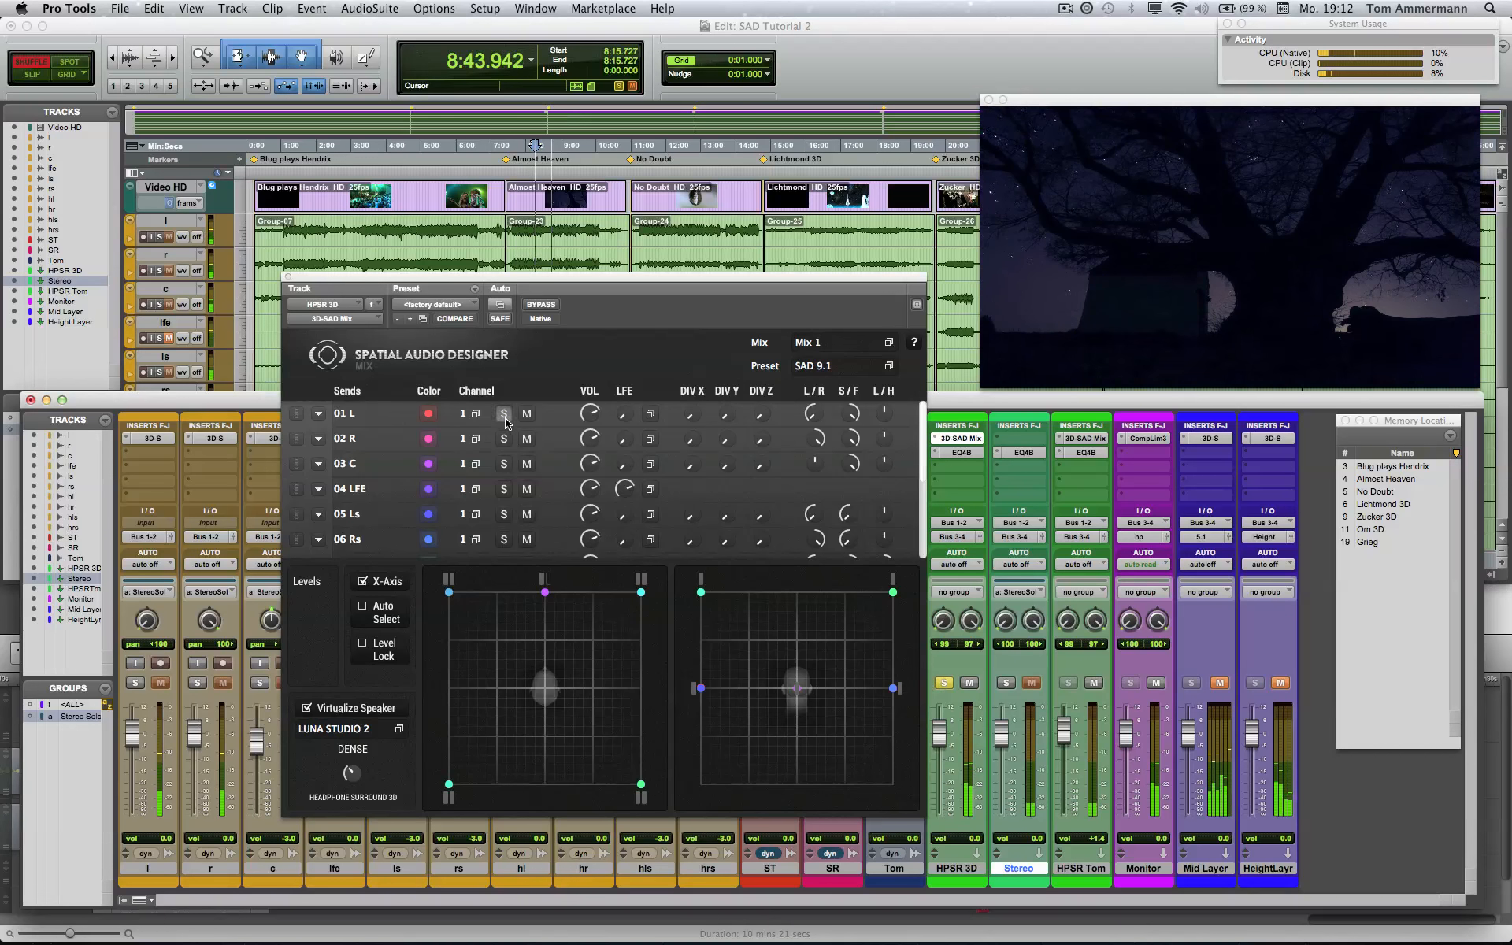
{"action": "left_click", "coordinate": [504, 466]}
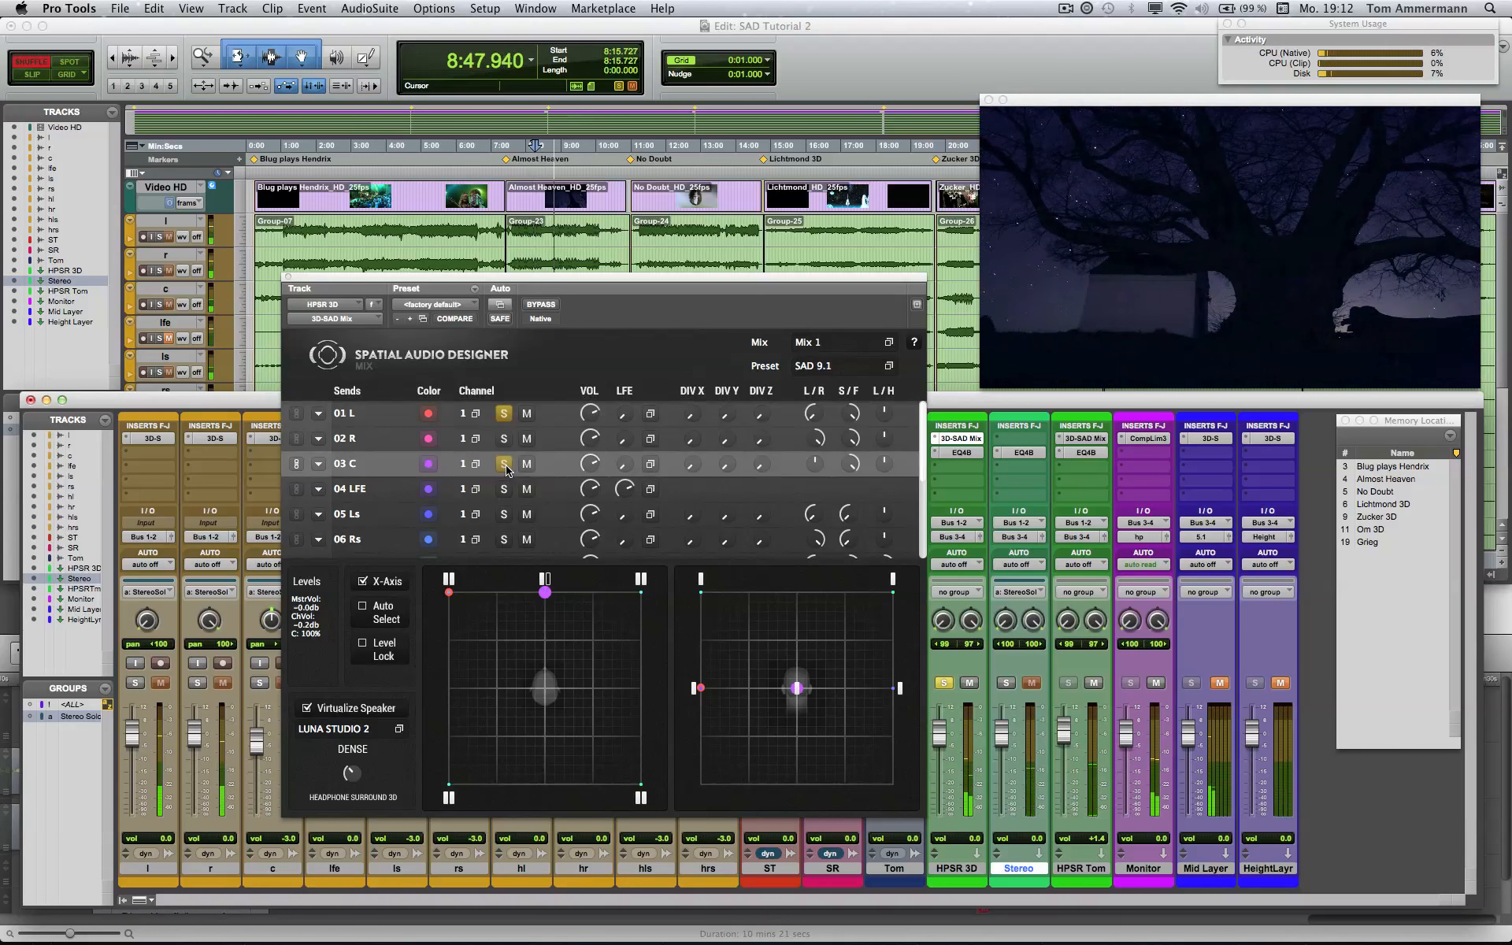
{"action": "left_click", "coordinate": [504, 413]}
{"action": "left_click", "coordinate": [503, 464]}
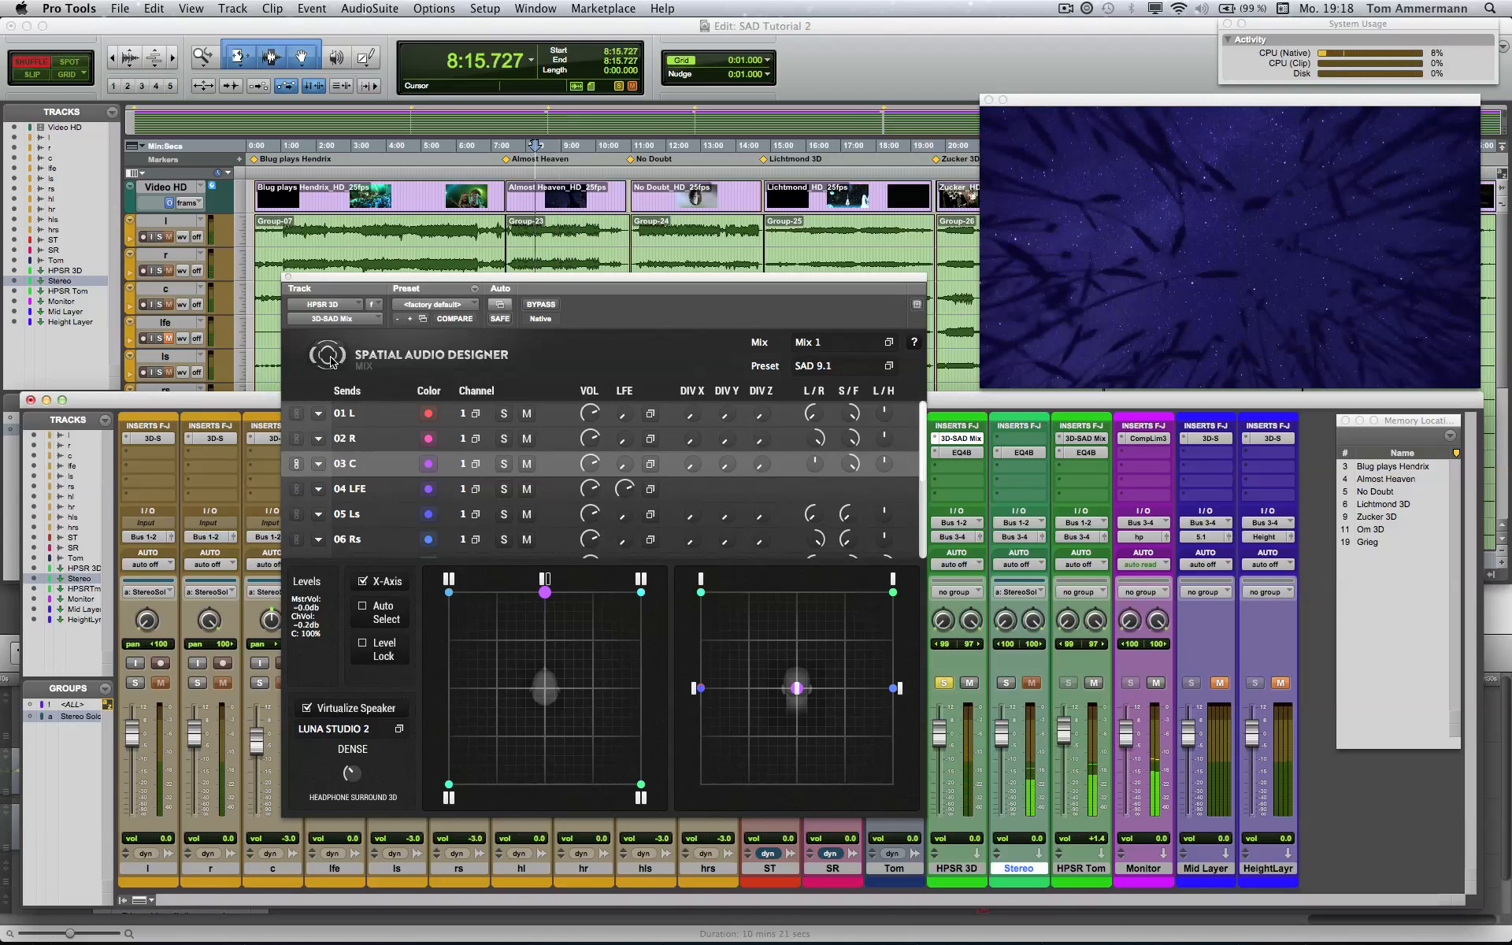
Step: In the 3D-SAD Mix insert of the track between Stereo and Monitor, enable Virtualize Speaker and select send 11
{"action": "left_click", "coordinate": [1085, 438]}
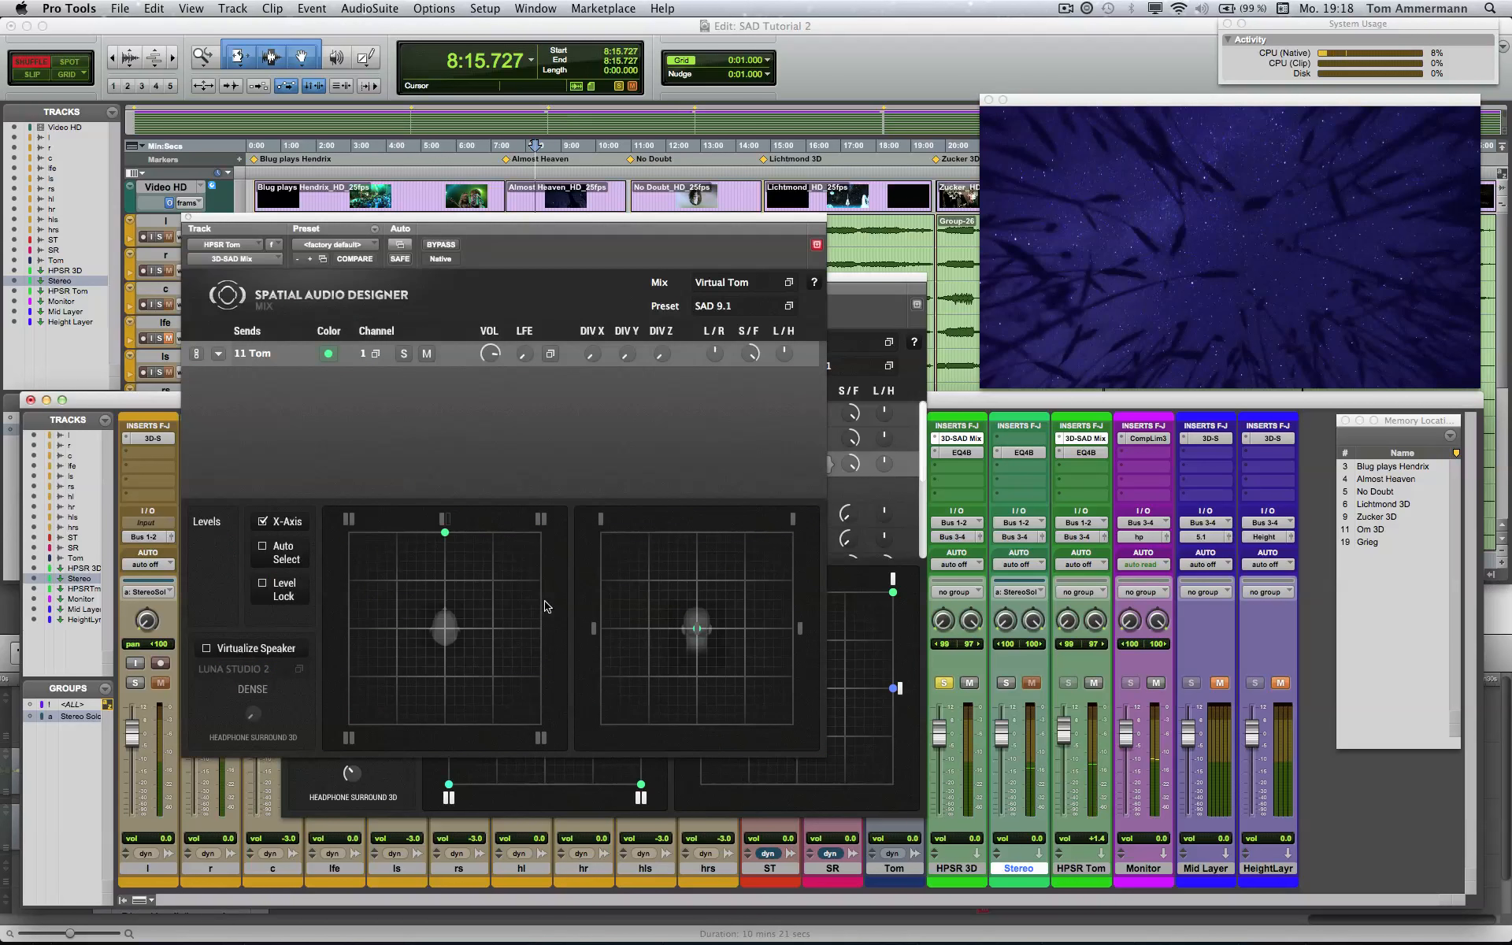
{"action": "left_click", "coordinate": [207, 649]}
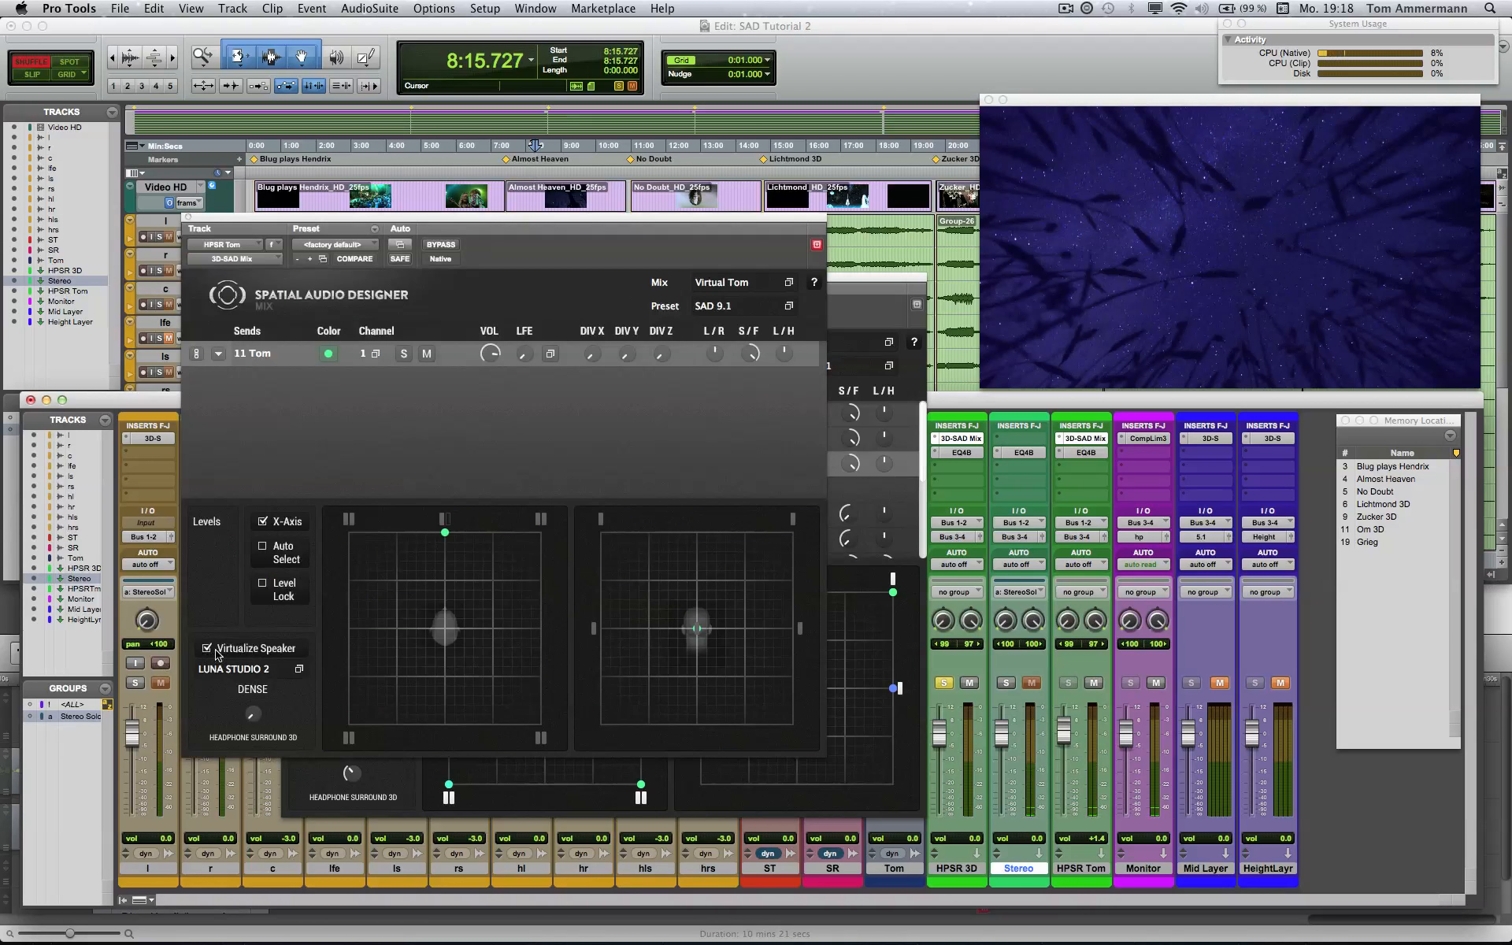
{"action": "left_click", "coordinate": [289, 358]}
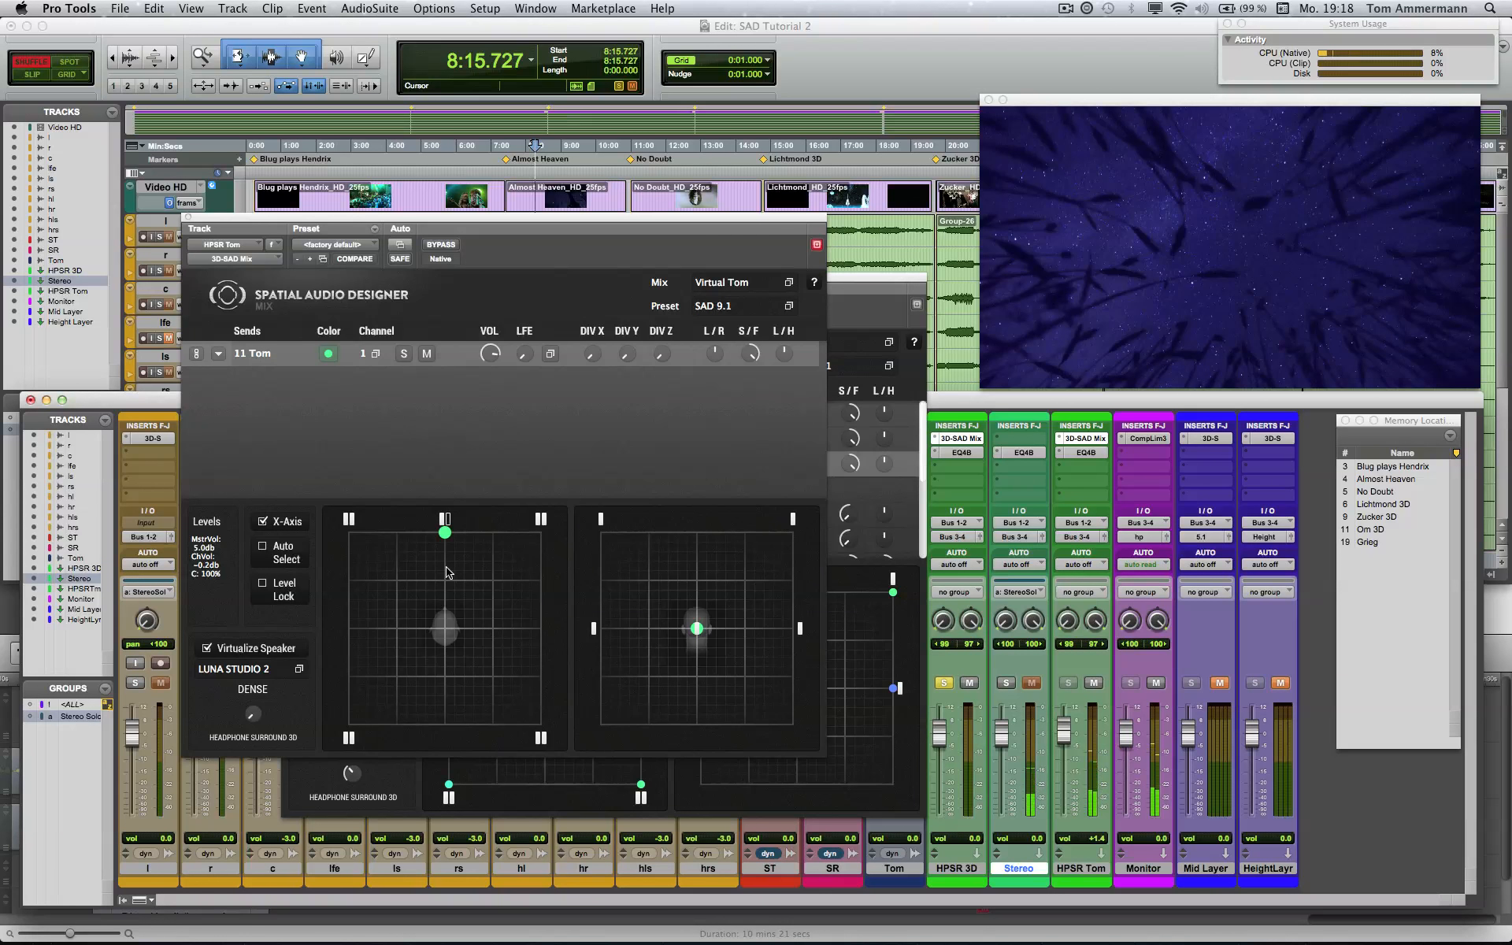
Step: Move the send 11 source to the rear left and raise it to the height layer at -100 | -100 | 100
{"action": "left_click_drag", "start_coordinate": [445, 532], "coordinate": [354, 720]}
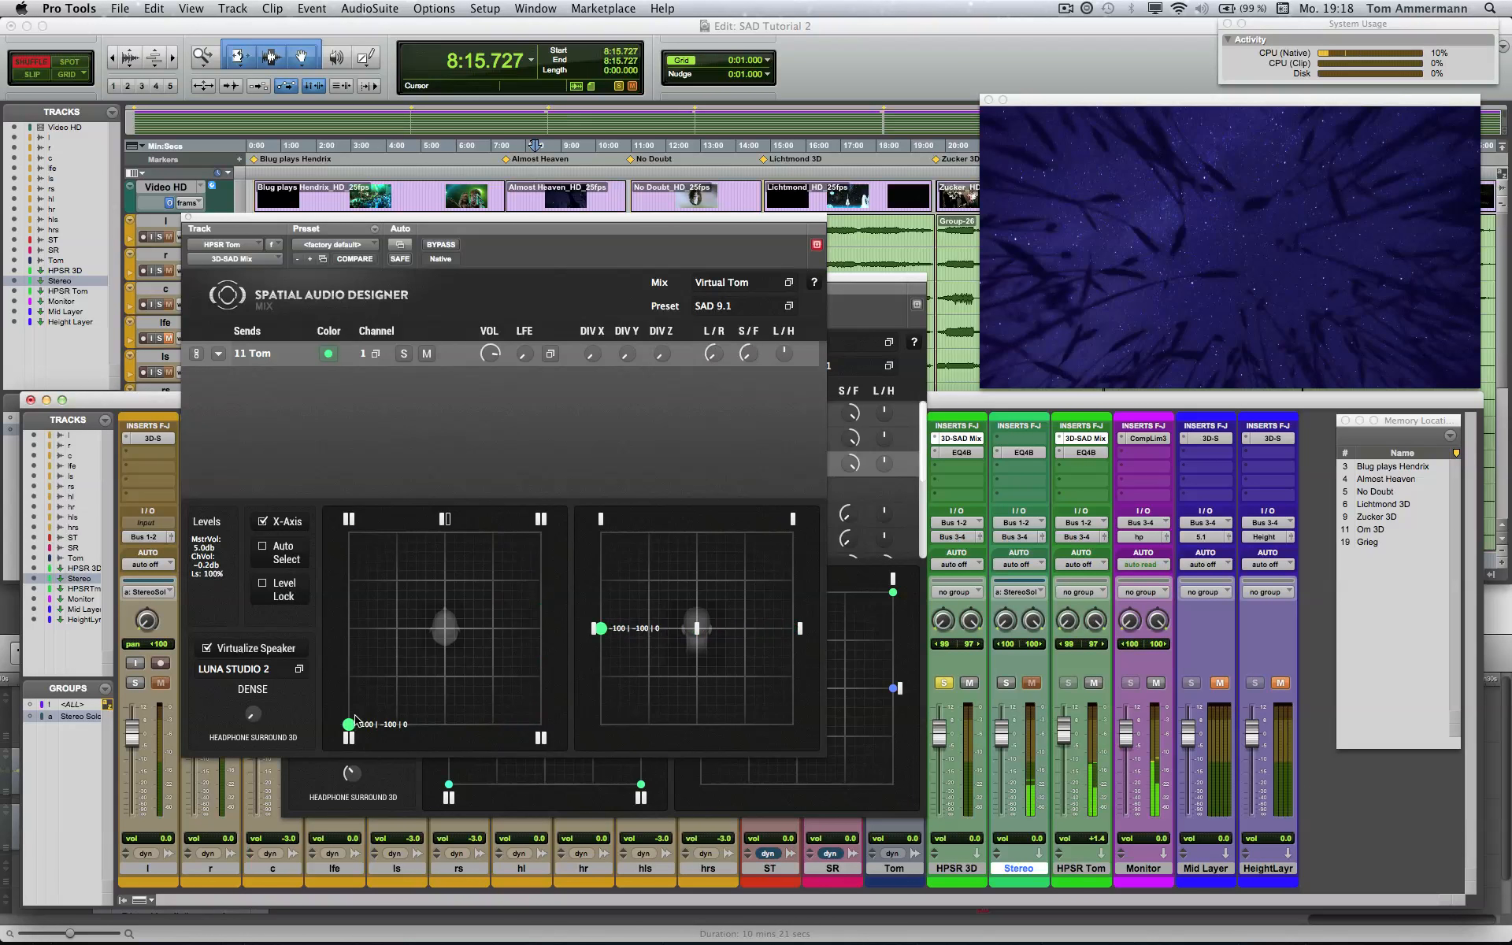
{"action": "left_click_drag", "start_coordinate": [600, 628], "coordinate": [602, 538]}
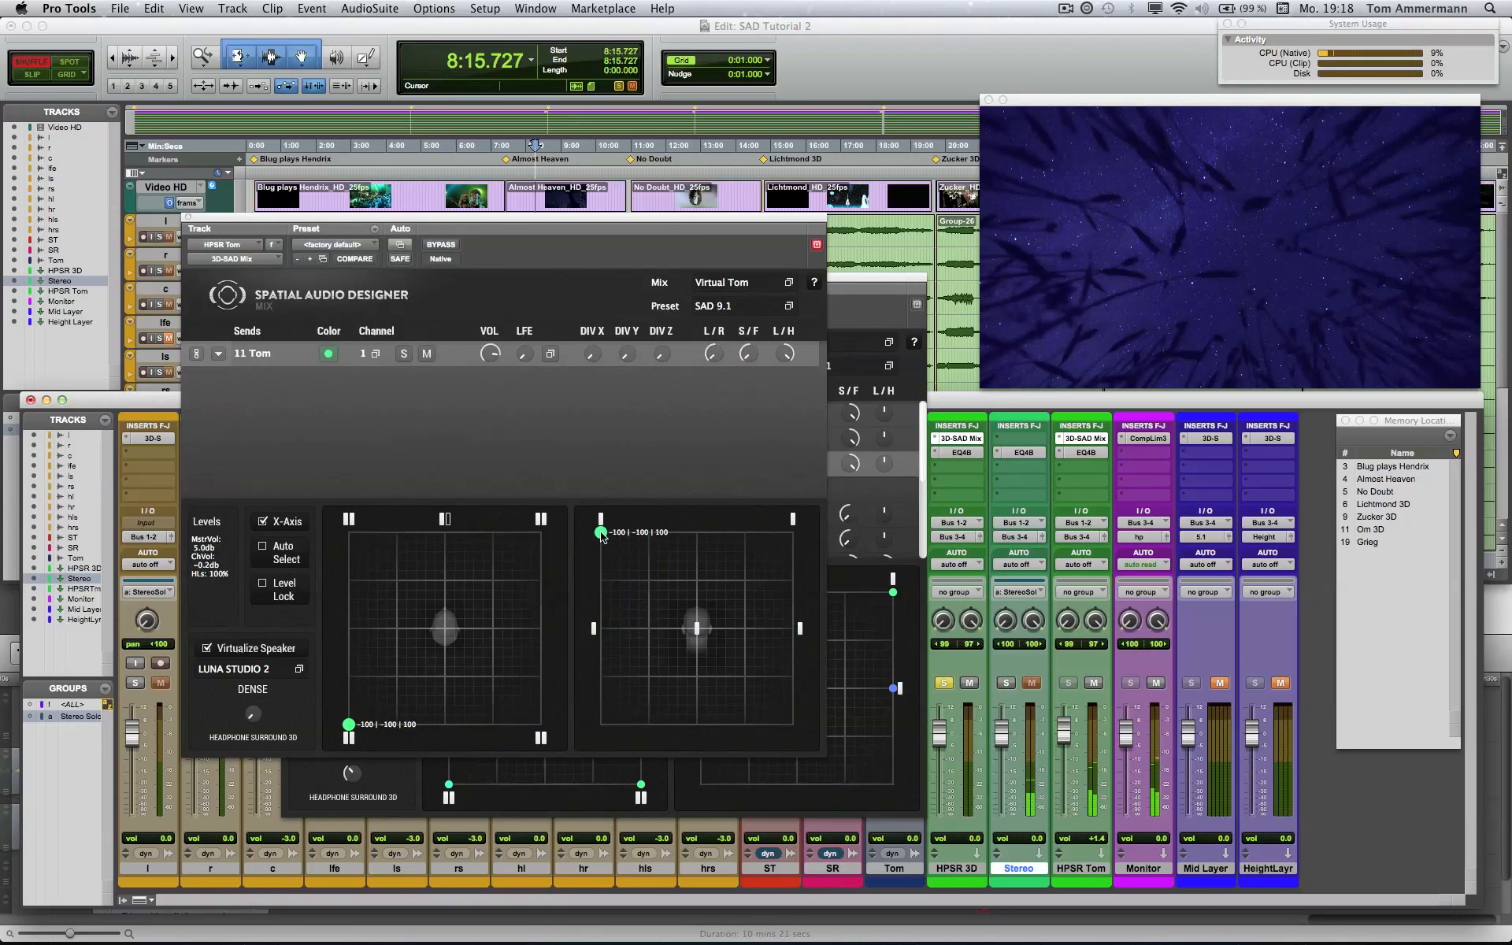
Step: Move the send 11 source to the front right at 100 | 100 | 0 and across to the front left at -100 | 100 | 0
{"action": "left_click_drag", "start_coordinate": [349, 724], "coordinate": [541, 533]}
{"action": "left_click_drag", "start_coordinate": [792, 532], "coordinate": [793, 631]}
{"action": "left_click_drag", "start_coordinate": [793, 630], "coordinate": [792, 628]}
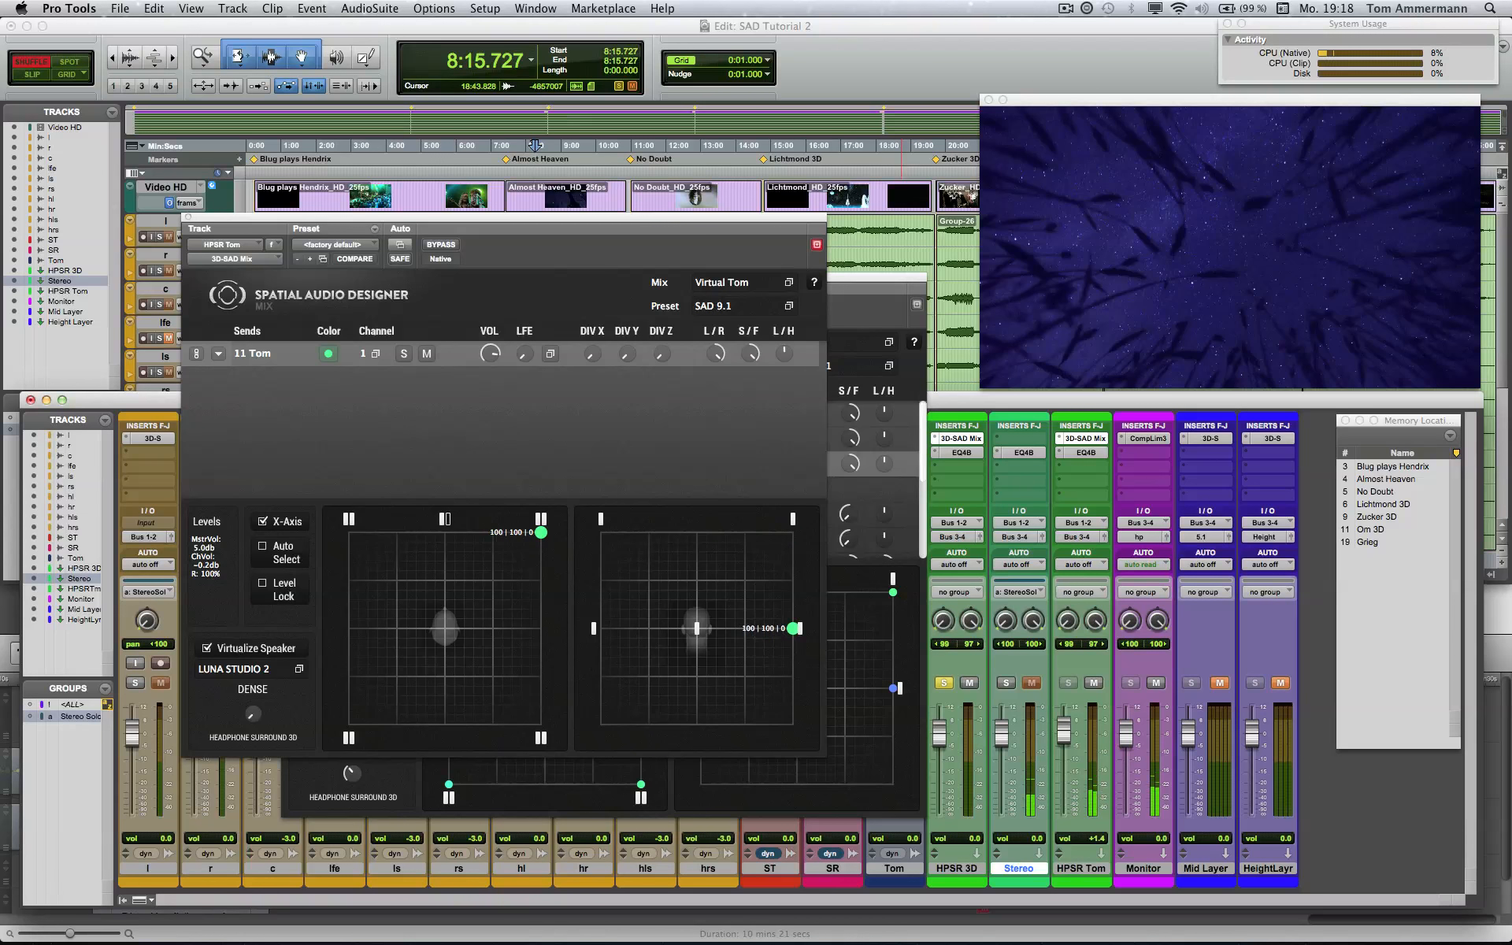
{"action": "left_click_drag", "start_coordinate": [541, 533], "coordinate": [349, 532]}
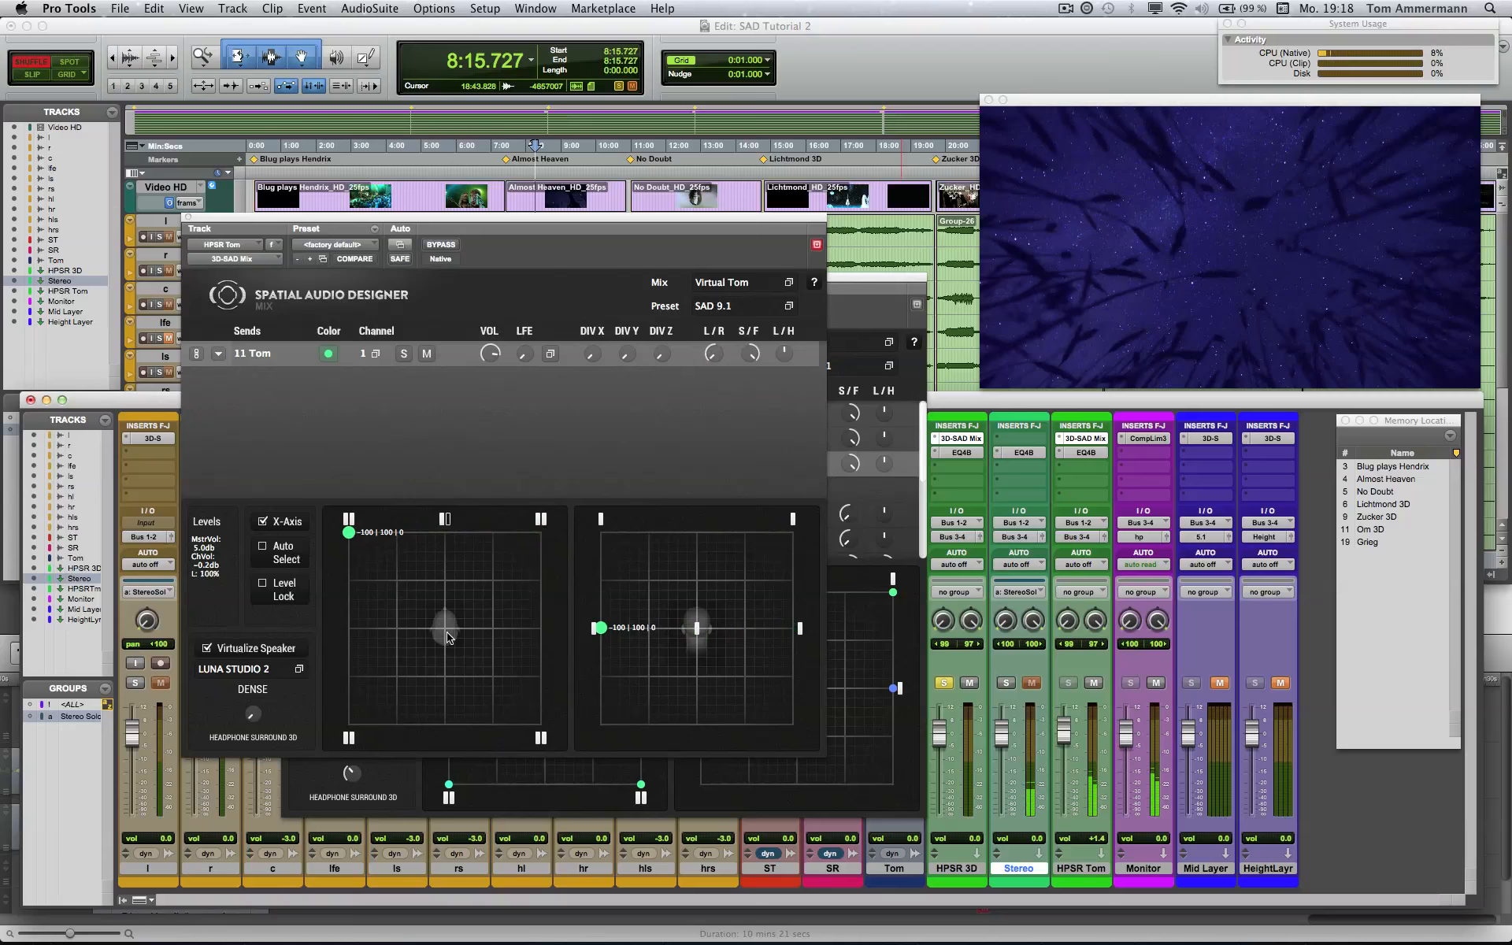